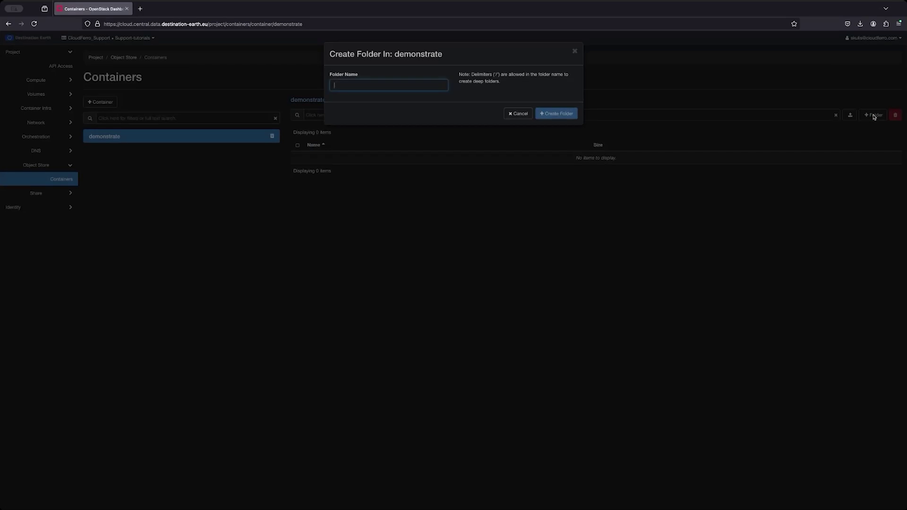
# Step: Create a 'catalog' folder in the demonstrate container, open it and return to the top level
pyautogui.write('catalog')
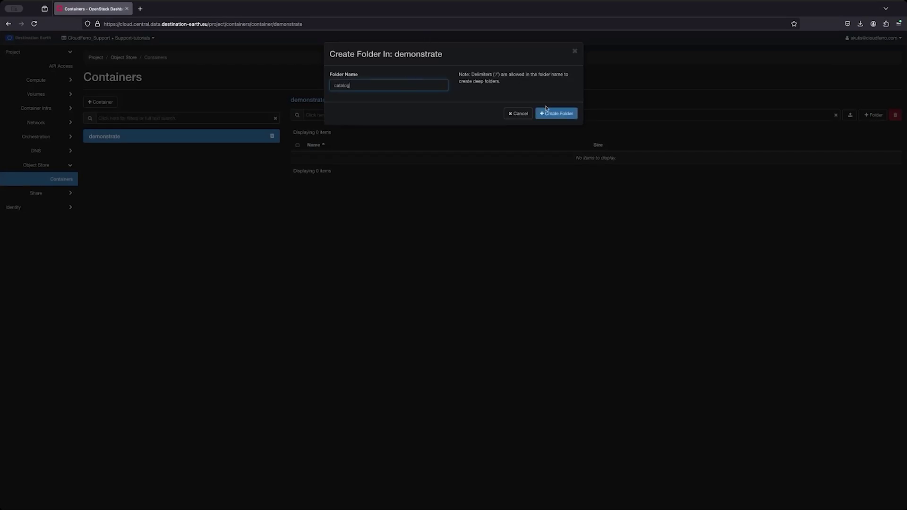
pyautogui.click(551, 113)
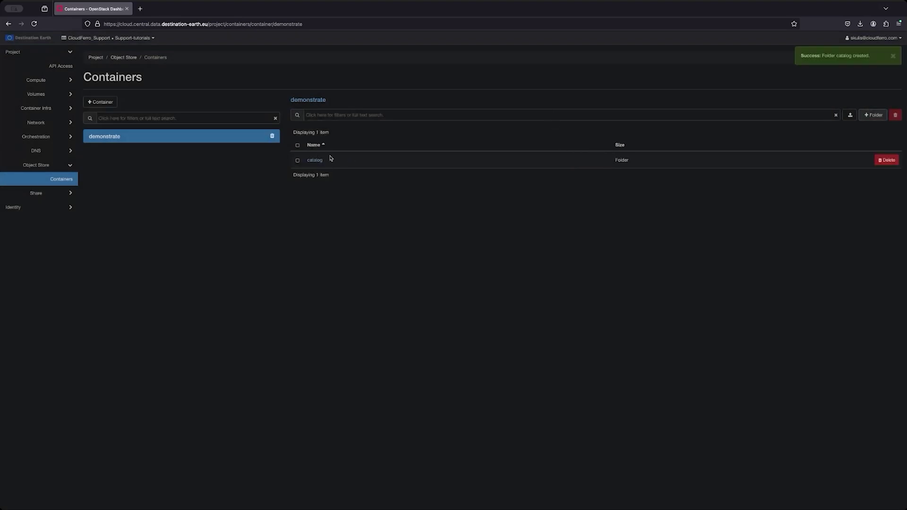
pyautogui.click(320, 161)
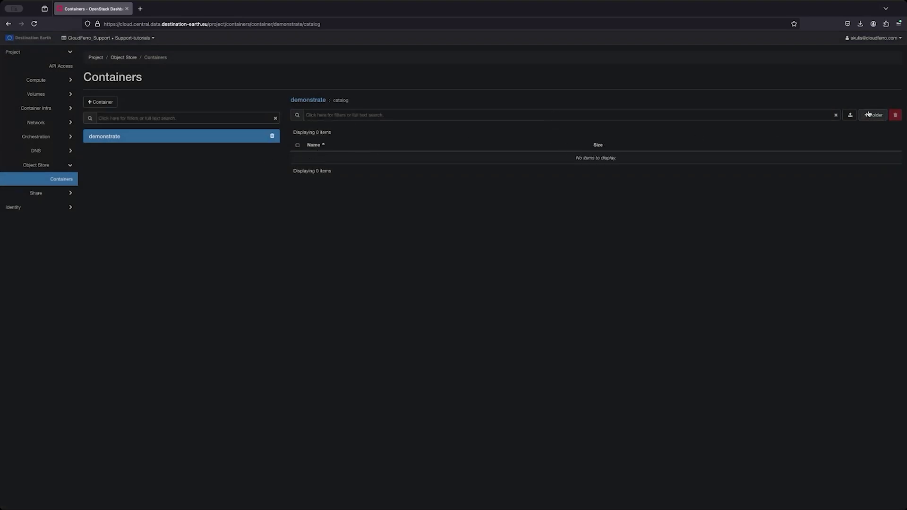
pyautogui.click(308, 100)
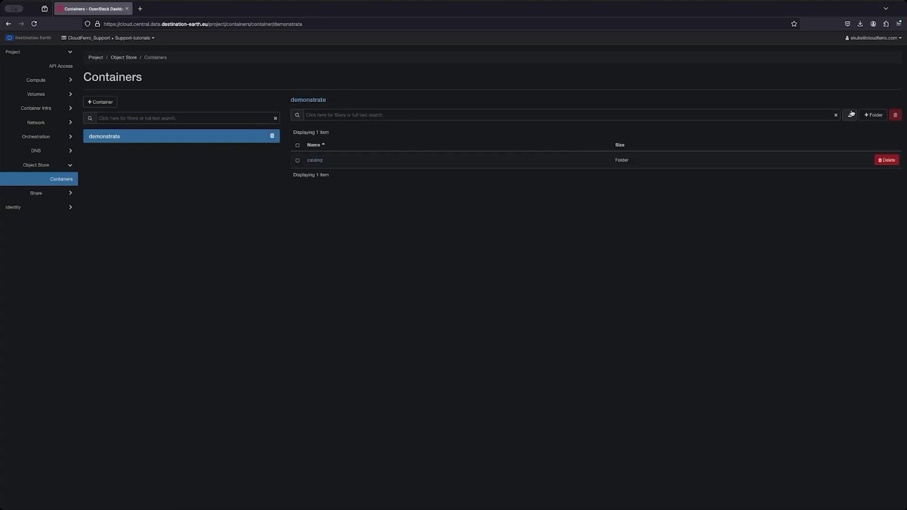
# Step: Upload test.txt into the demonstrate container, then download it back
pyautogui.click(849, 115)
pyautogui.click(341, 83)
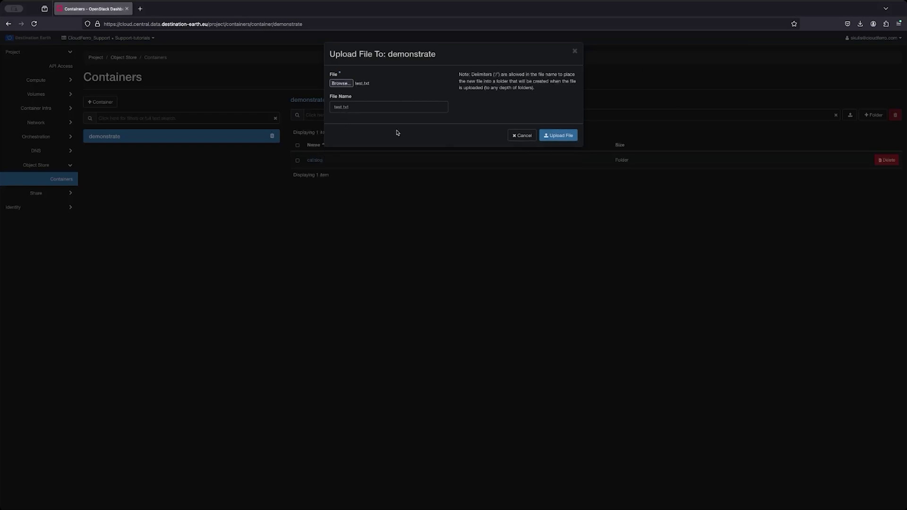
pyautogui.click(559, 138)
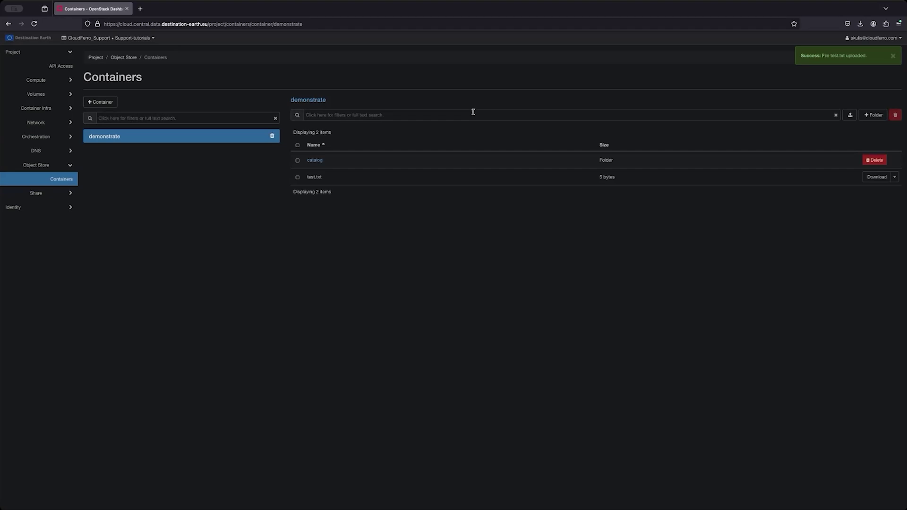
pyautogui.click(877, 178)
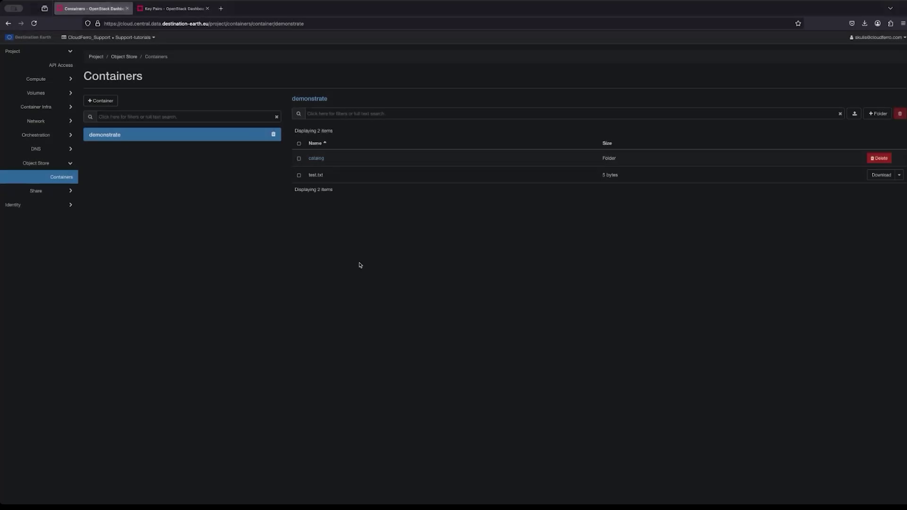
# Step: Make the demonstrate container public, open its public link and select the URL
pyautogui.click(98, 138)
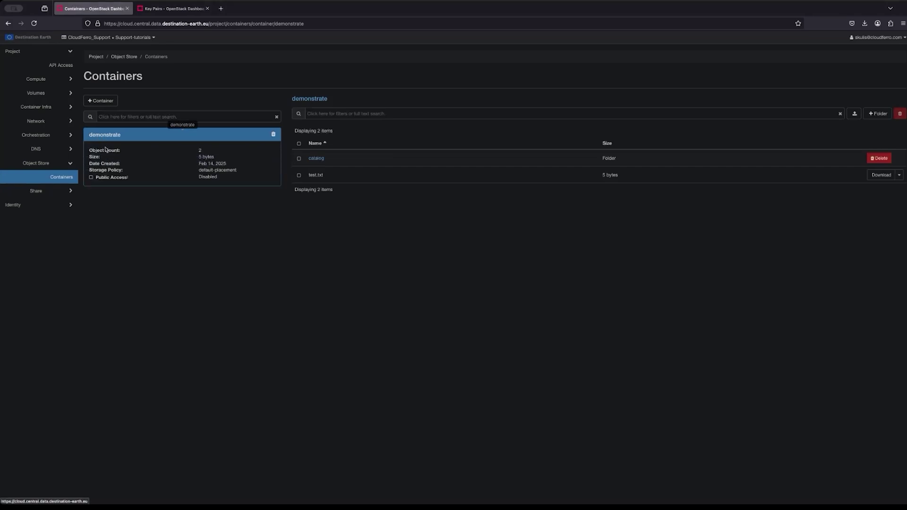
pyautogui.click(92, 178)
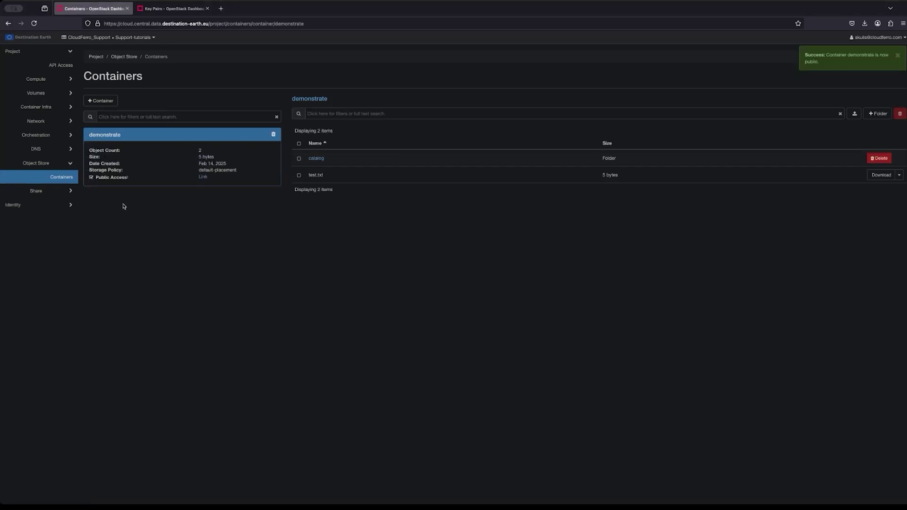
pyautogui.click(203, 177)
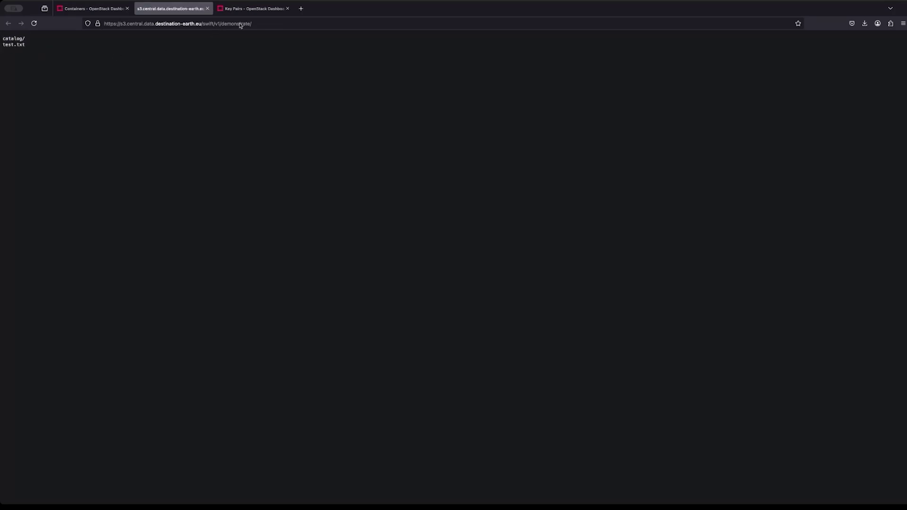
pyautogui.click(260, 24)
pyautogui.hotkey('ctrl', 'c')
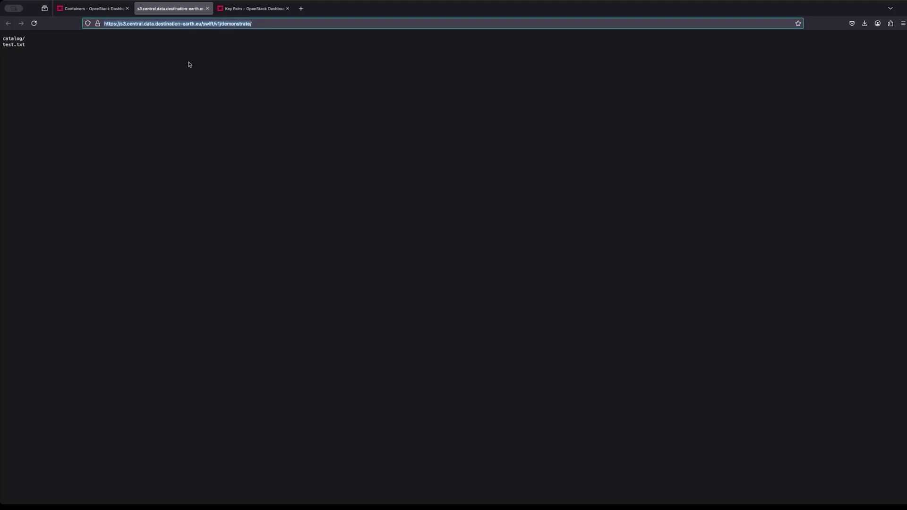
pyautogui.press('super+Tab')
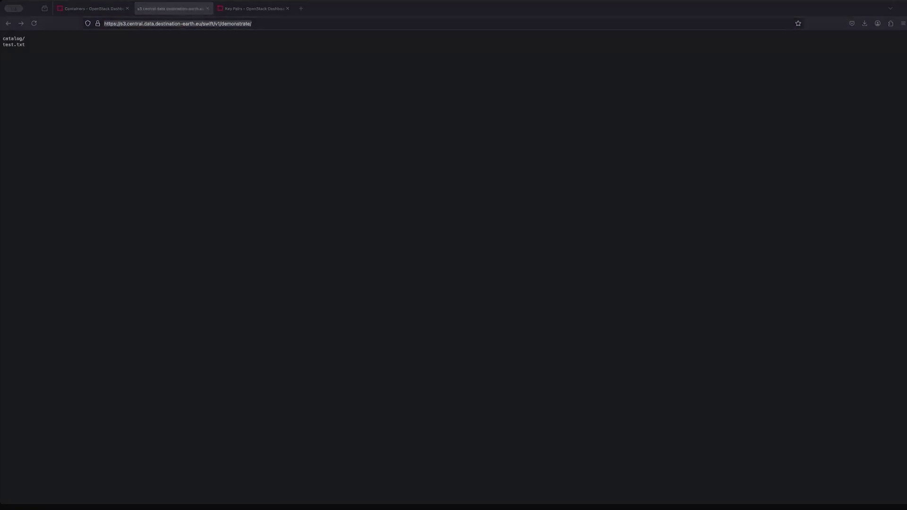
# Step: Fetch test.txt with curl as test_curl.txt, list the folder and print its contents
pyautogui.click(385, 122)
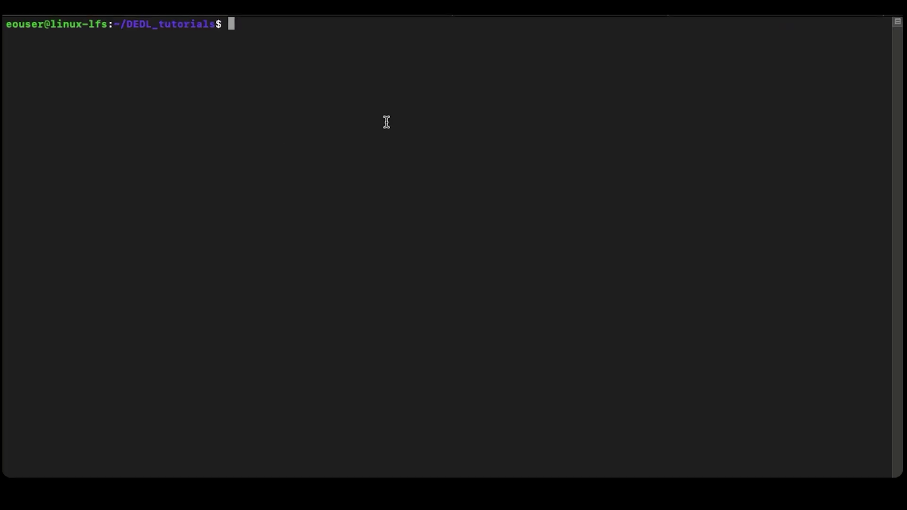
pyautogui.write('curl')
pyautogui.hotkey('ctrl', 'shift', 'v')
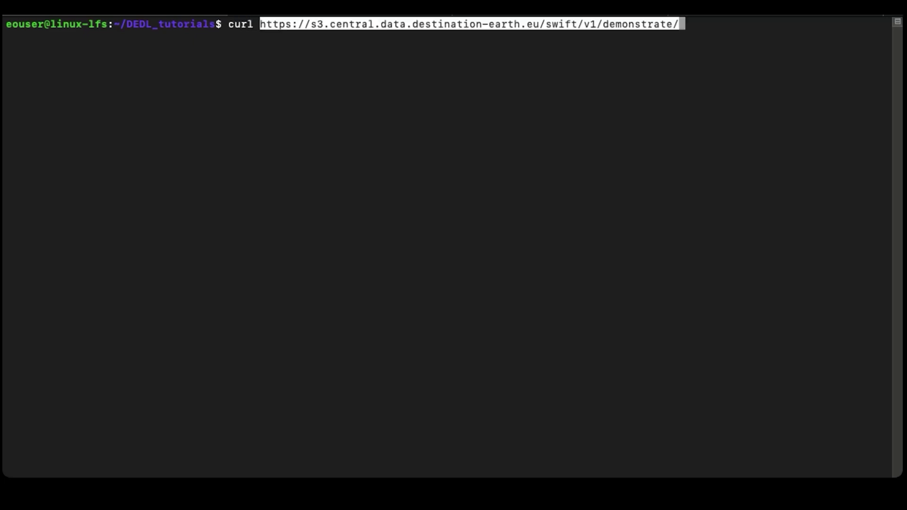
pyautogui.write('test.txt --output ')
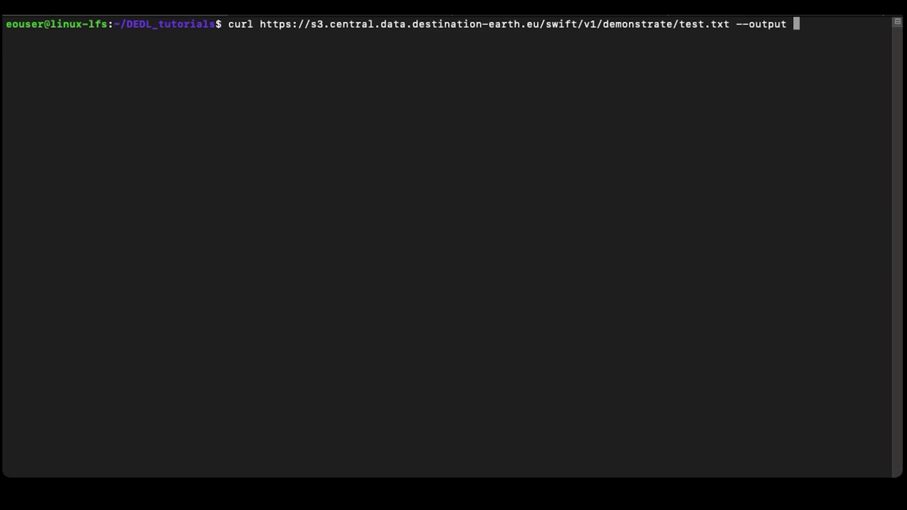
pyautogui.write('test_curl')
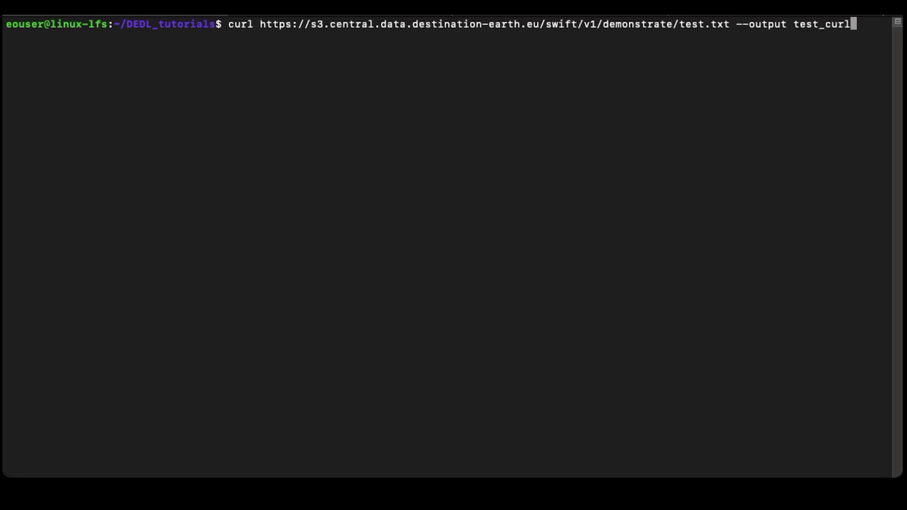
pyautogui.write('.txt')
pyautogui.press('Return')
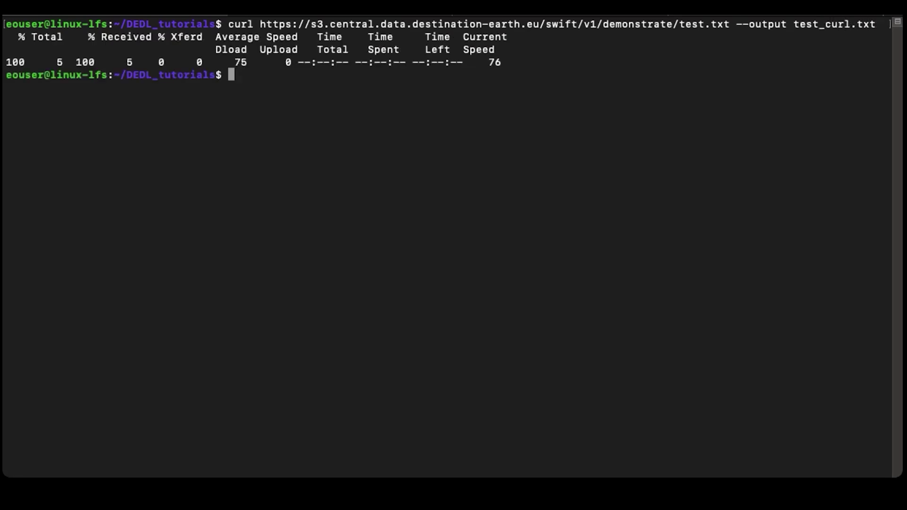
pyautogui.write('ls')
pyautogui.press('BackSpace')
pyautogui.press('BackSpace')
pyautogui.write('ls')
pyautogui.press('Return')
pyautogui.write('cat tes')
pyautogui.press('Tab')
pyautogui.press('Return')
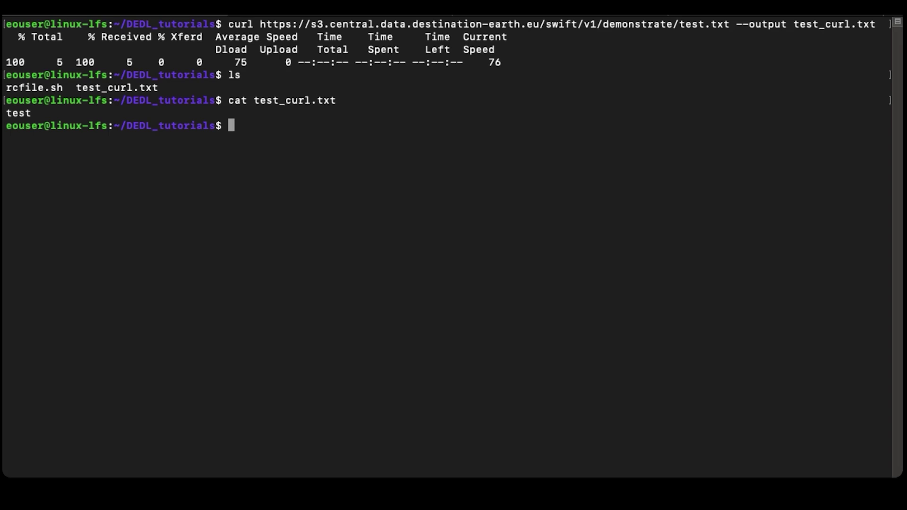
# Step: Fetch test.txt with wget from the public URL, list the folder and print it
pyautogui.write('wget')
pyautogui.press('super+v')
pyautogui.write('test')
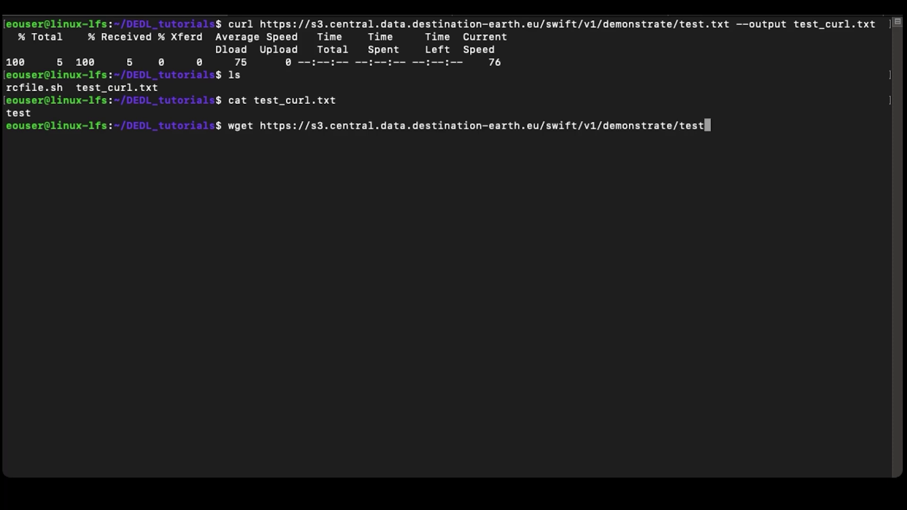
pyautogui.write('.txtx')
pyautogui.press('Return')
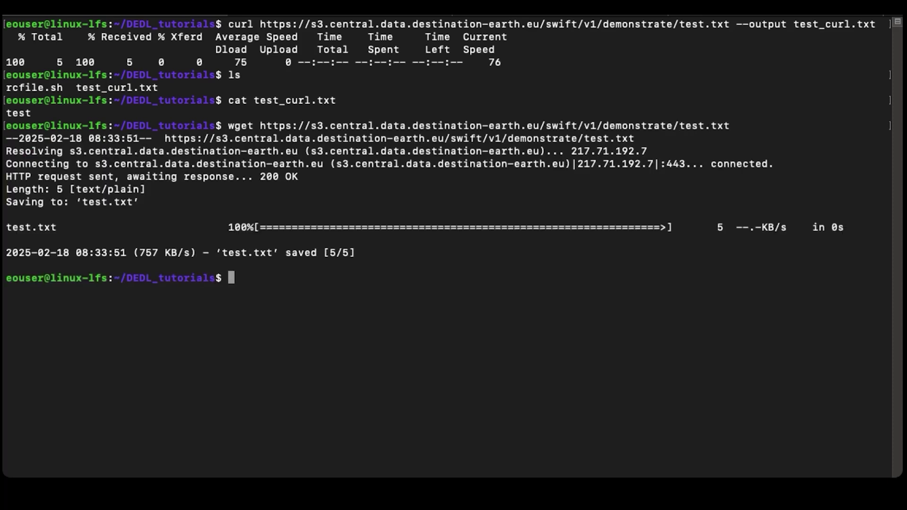
pyautogui.write('ls')
pyautogui.press('Return')
pyautogui.write('c')
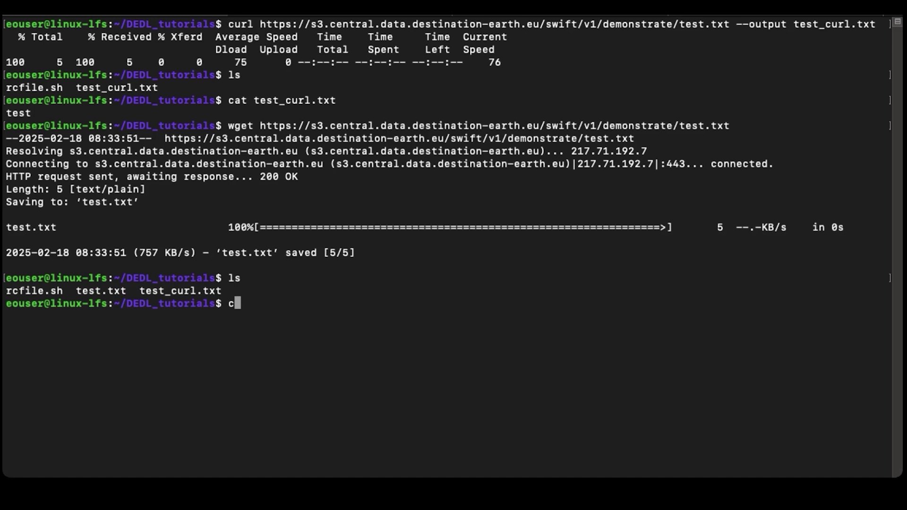
pyautogui.write('at test.')
pyautogui.press('Tab')
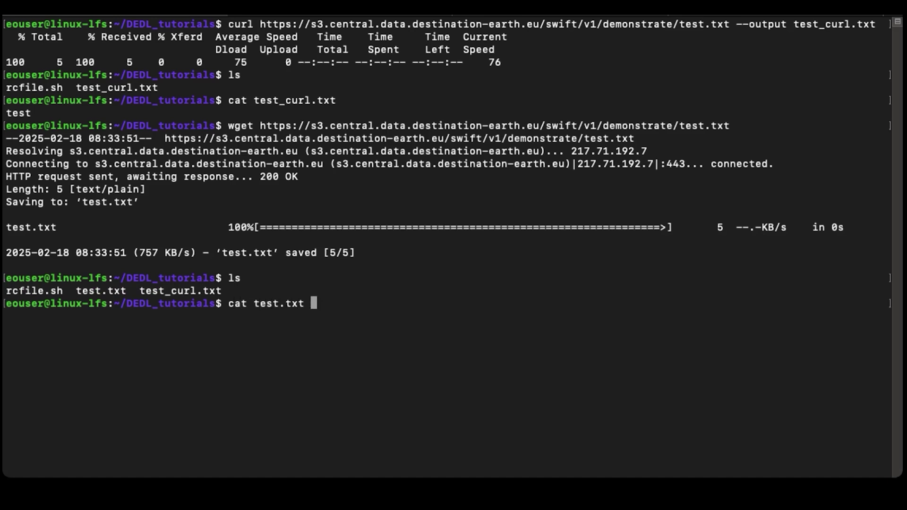
pyautogui.press('Return')
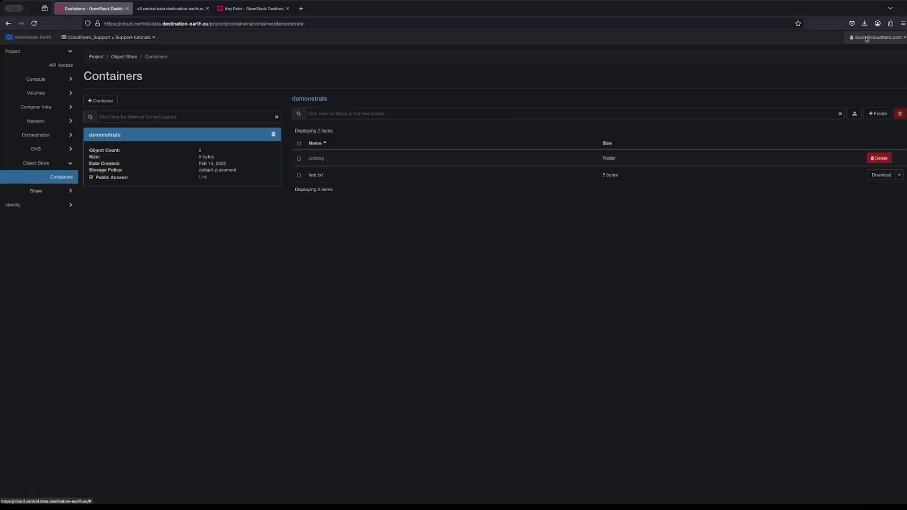
# Step: Download the project's OpenStack RC file from the account menu
pyautogui.click(877, 37)
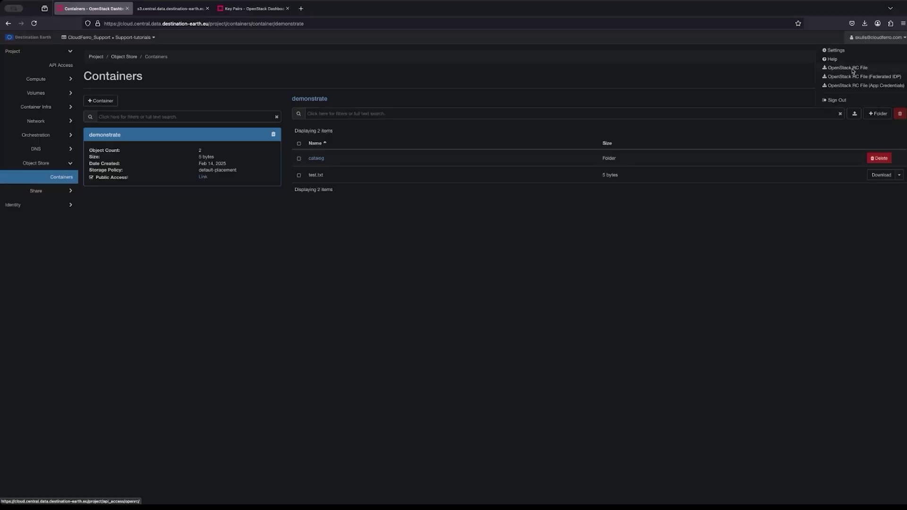
pyautogui.click(853, 70)
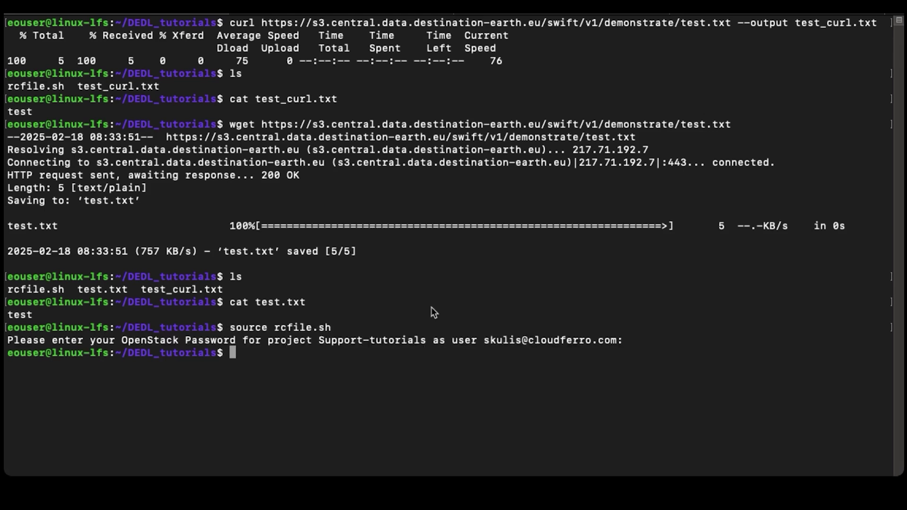
# Step: Run openstack server list to confirm the VM is ACTIVE
pyautogui.write('openstack server list')
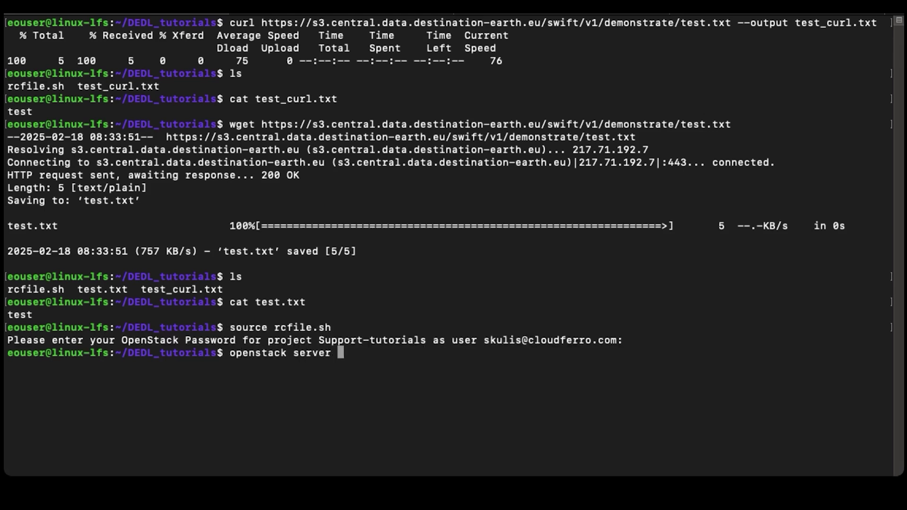
pyautogui.press('Return')
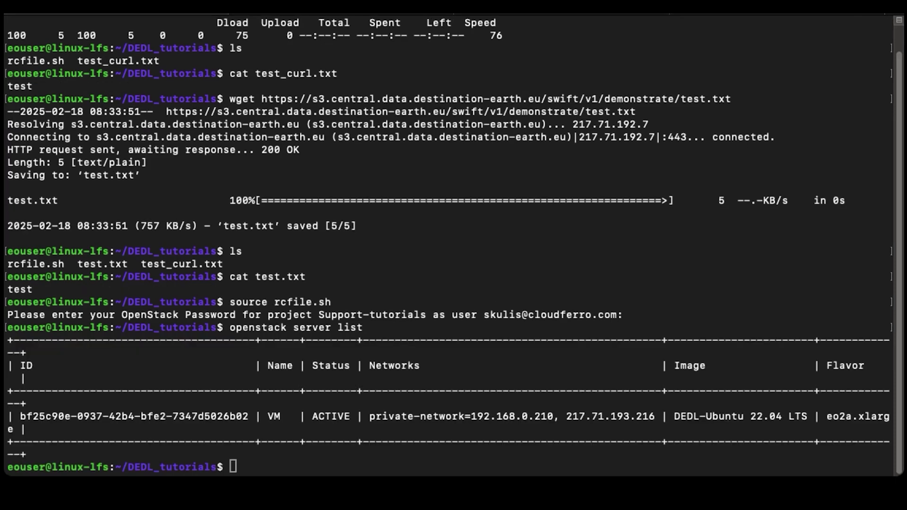
pyautogui.click(633, 319)
# Step: Create new EC2 credentials and highlight the access and secret key values
pyautogui.press('super+v')
pyautogui.press('Right')
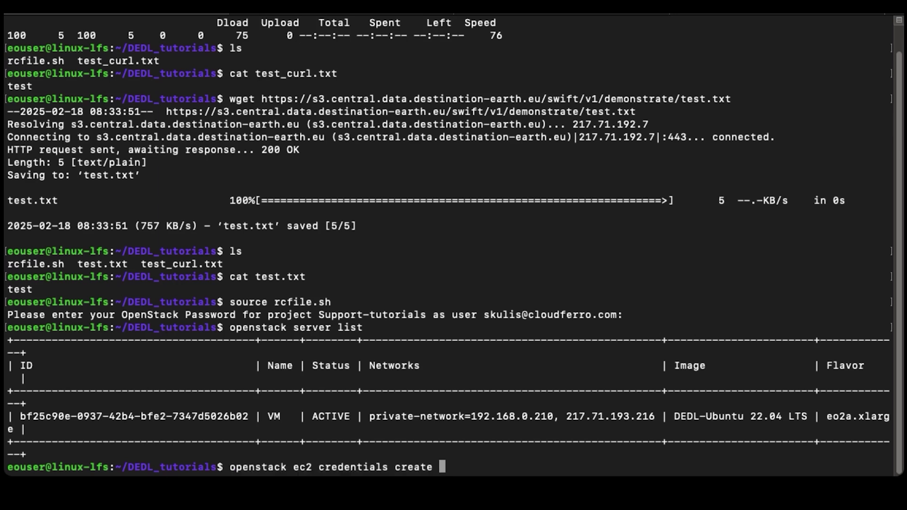
pyautogui.press('Return')
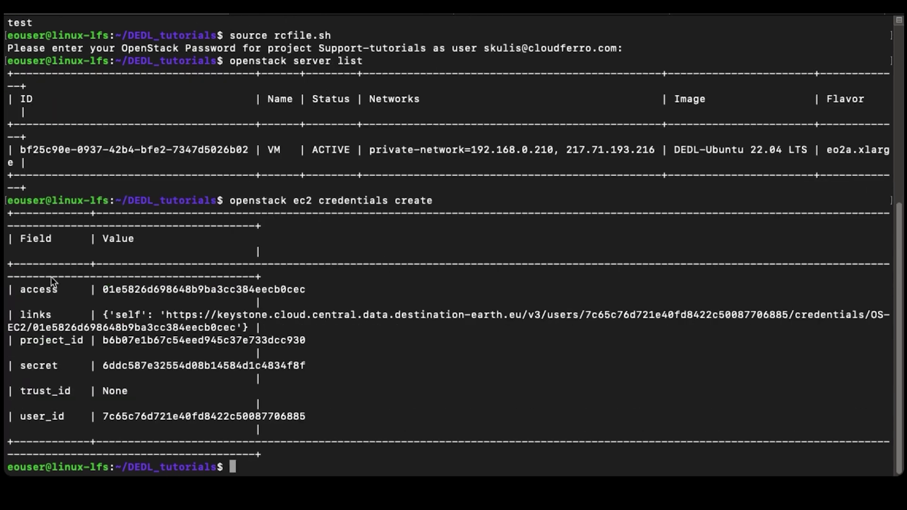
pyautogui.moveTo(97, 290); pyautogui.dragTo(326, 292)
pyautogui.moveTo(97, 368); pyautogui.dragTo(353, 369)
pyautogui.click(531, 383)
# Step: Install s3cmd with apt and start s3cmd --configure
pyautogui.write('sudo apt instal')
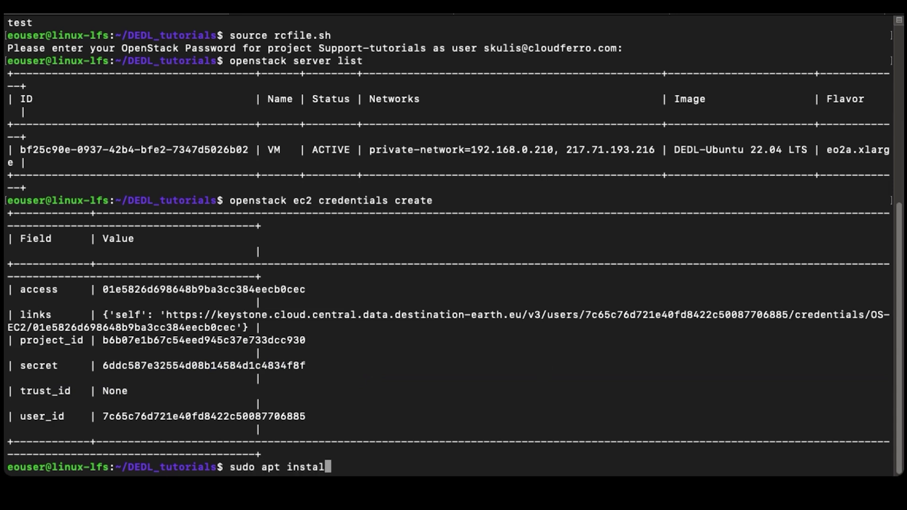
pyautogui.write('l s3cmd')
pyautogui.press('Return')
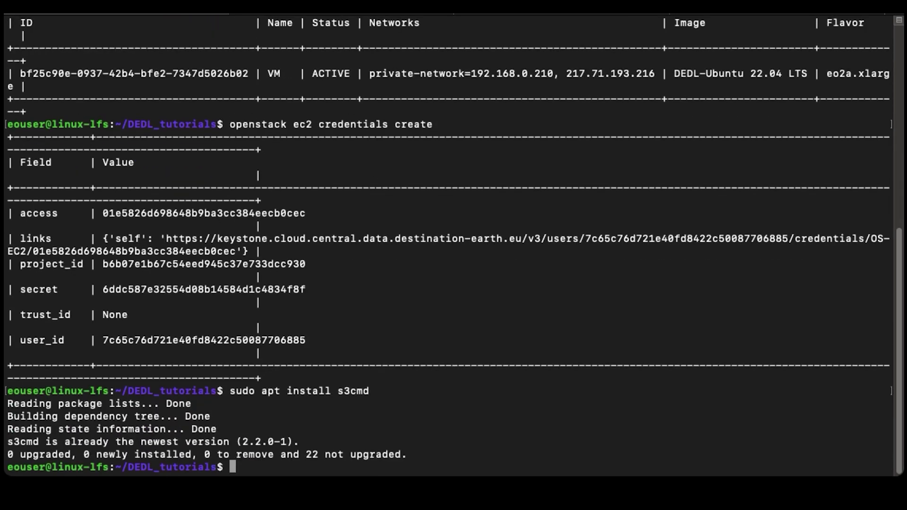
pyautogui.write('s3cmd --configure')
pyautogui.press('Return')
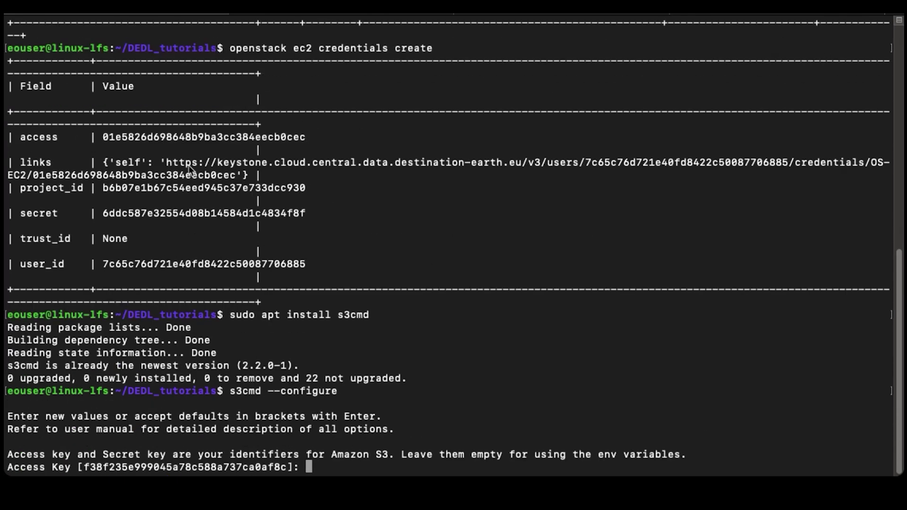
# Step: Enter the EC2 access key and secret key at the s3cmd prompts
pyautogui.doubleClick(185, 137)
pyautogui.press('super+c')
pyautogui.click(452, 346)
pyautogui.press('super+v')
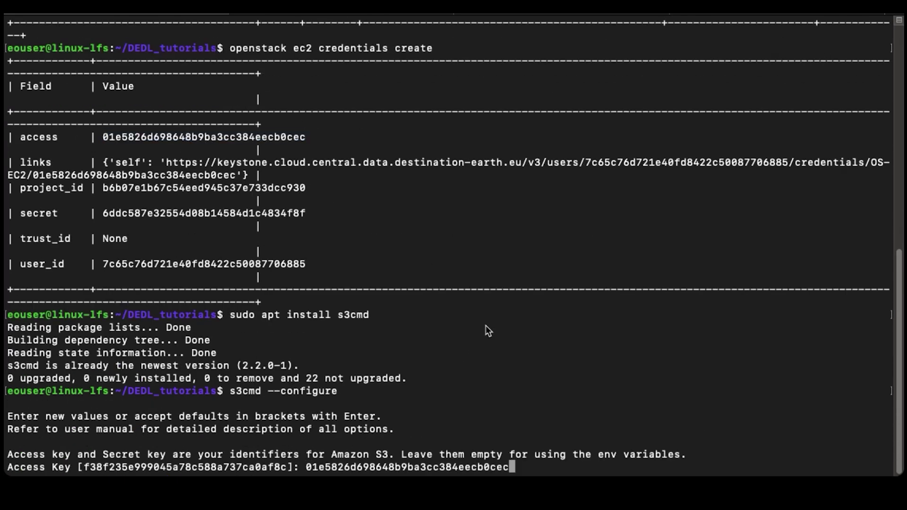
pyautogui.press('Return')
pyautogui.doubleClick(176, 200)
pyautogui.press('super+c')
pyautogui.click(590, 235)
pyautogui.press('super+v')
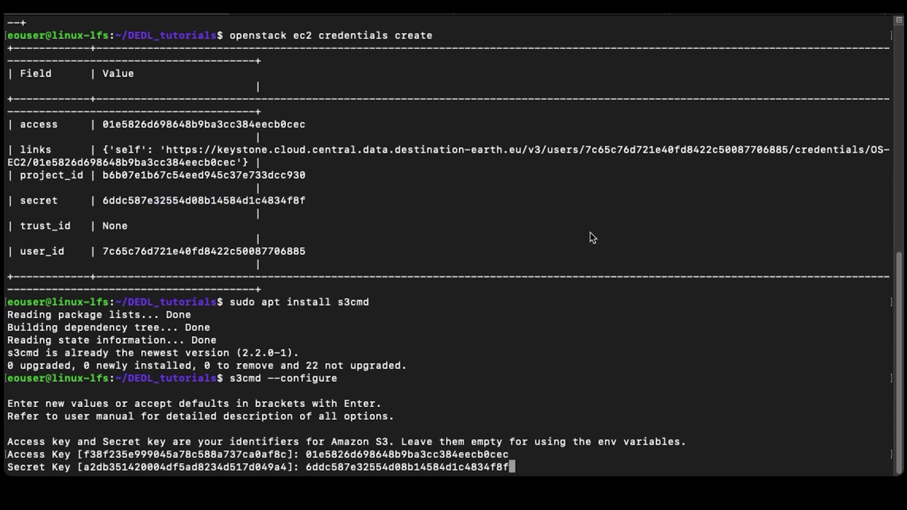
pyautogui.press('Return')
pyautogui.press('Return')
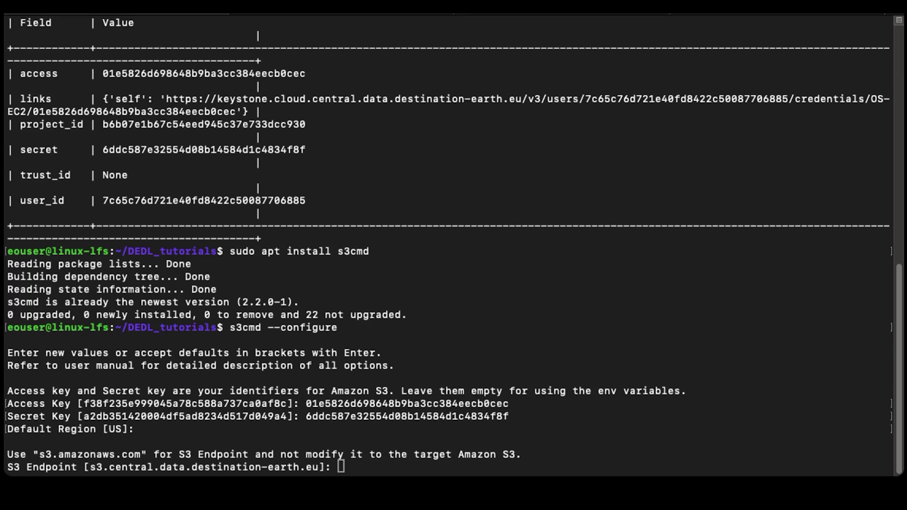
# Step: Set the s3.central.data.destination-earth.eu endpoint and bucket host, test access, and save .s3cfg
pyautogui.press('super+v')
pyautogui.press('Return')
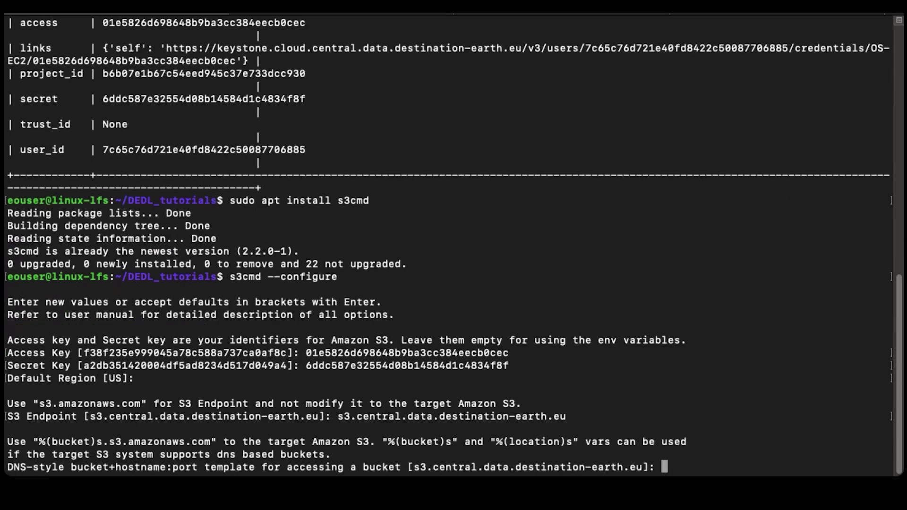
pyautogui.press('super+v')
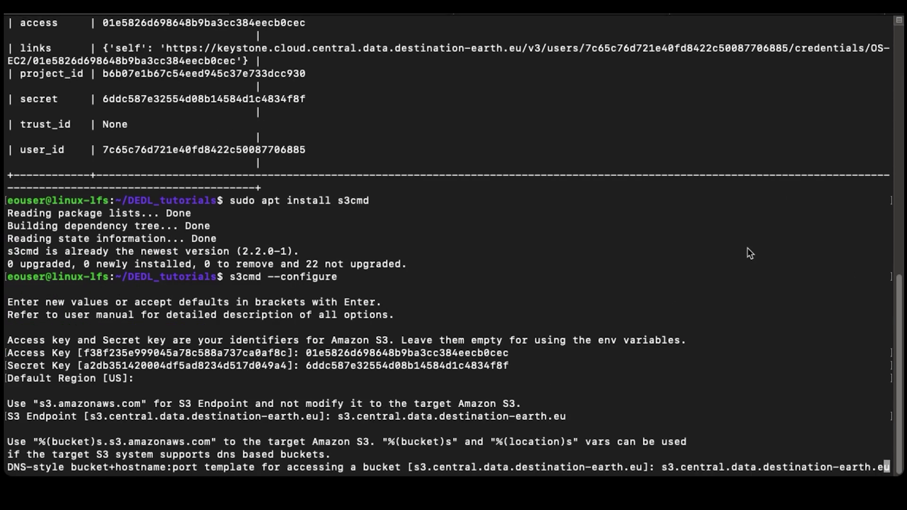
pyautogui.press('Return')
pyautogui.press('Return')
pyautogui.press('Return')
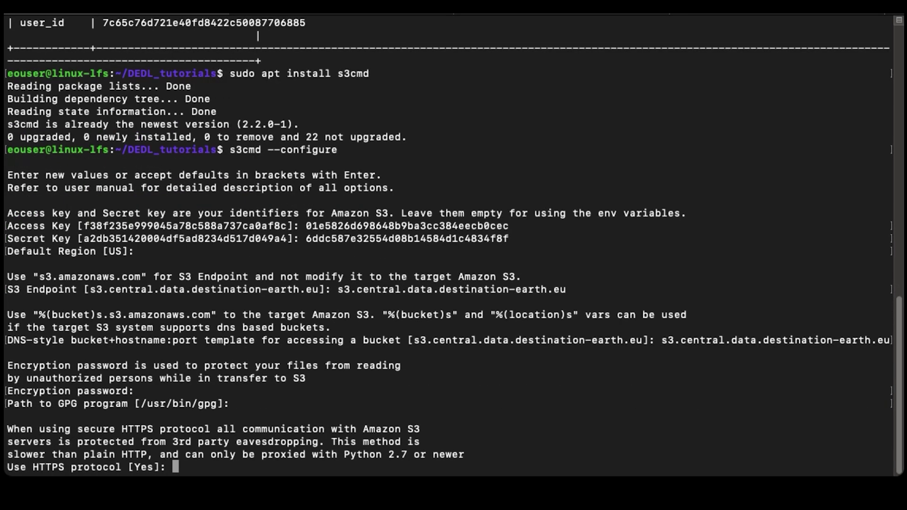
pyautogui.press('Return')
pyautogui.press('Return')
pyautogui.write('y')
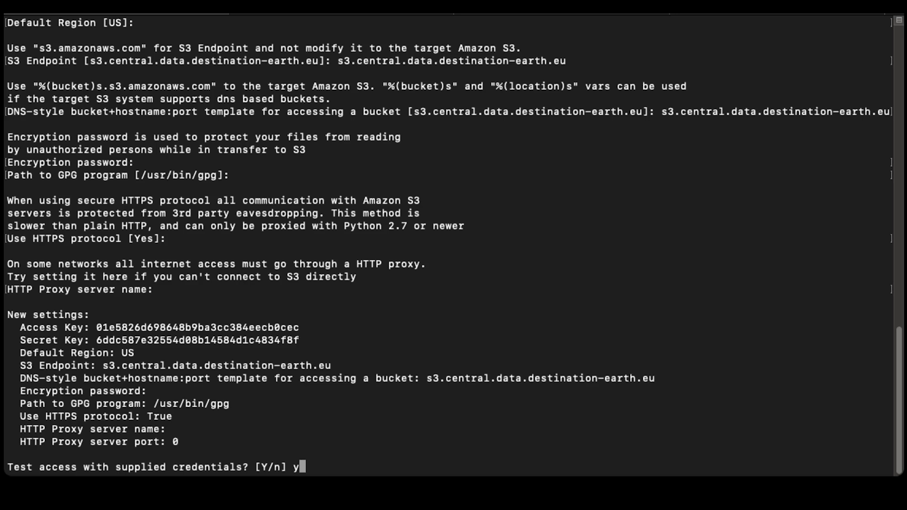
pyautogui.moveTo(222, 443); pyautogui.dragTo(15, 315)
pyautogui.click(401, 411)
pyautogui.press('Return')
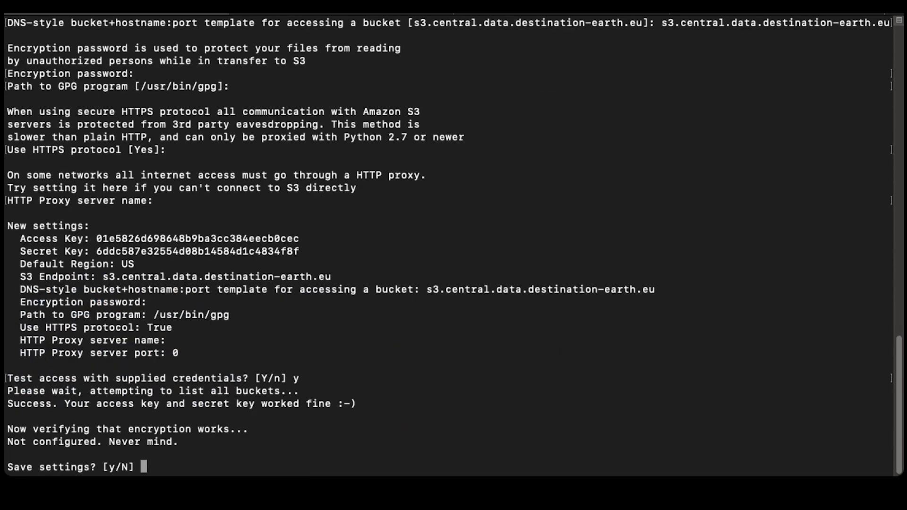
pyautogui.write('y')
pyautogui.press('Return')
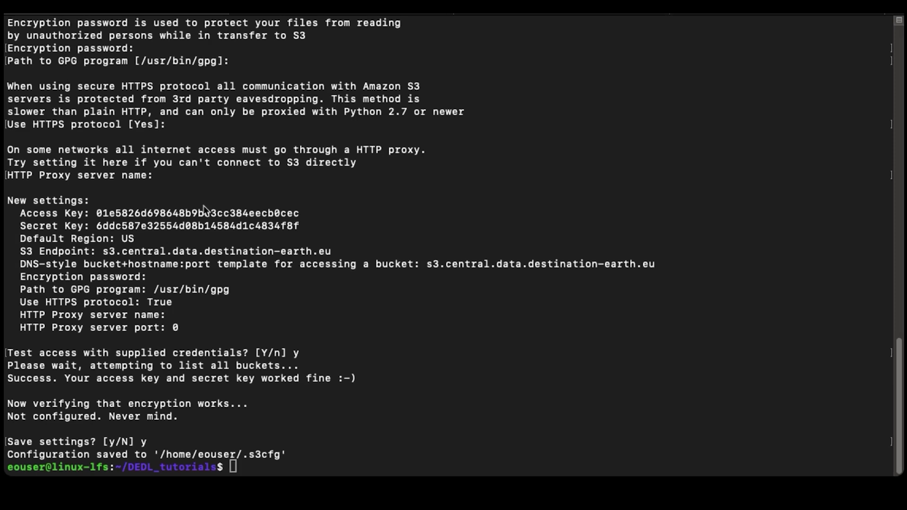
# Step: Run s3cmd ls to confirm the s3://demonstrate bucket is listed
pyautogui.write('s3cmd ls')
pyautogui.press('Return')
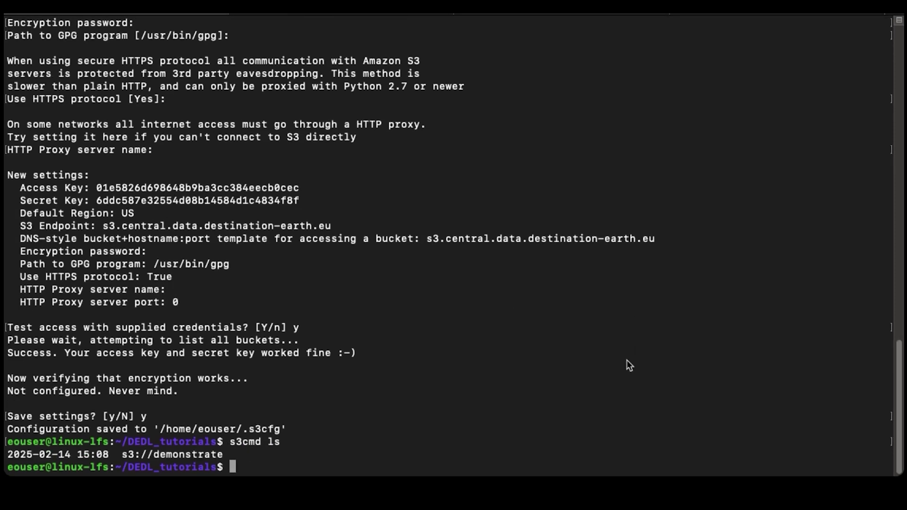
pyautogui.moveTo(307, 453); pyautogui.dragTo(7, 454)
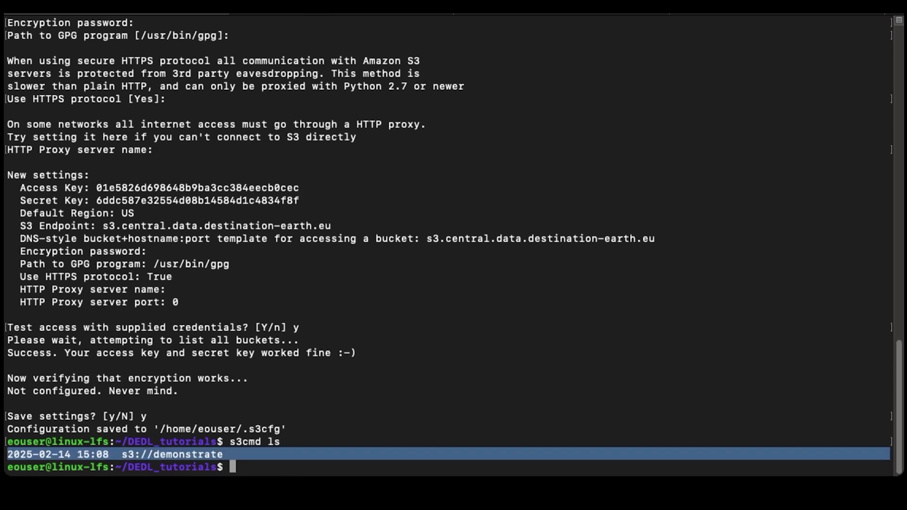
pyautogui.click(669, 321)
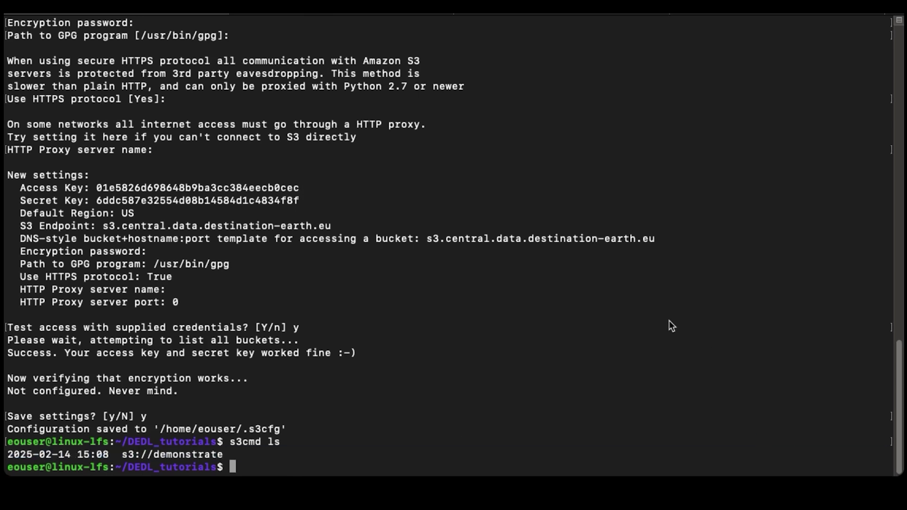
pyautogui.write('s3cmd ls')
# Step: List the contents of s3://demonstrate, showing catalog/ and test.txt
pyautogui.moveTo(121, 457)
pyautogui.mouseDown()
pyautogui.moveTo(224, 457)
pyautogui.moveTo(119, 458)
pyautogui.mouseUp()
pyautogui.click(224, 457)
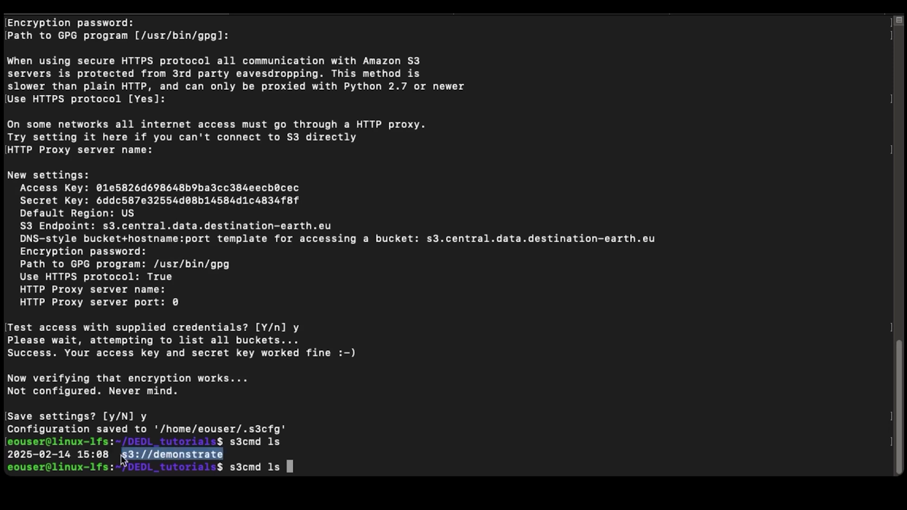
pyautogui.click(440, 424)
pyautogui.press('super+v')
pyautogui.press('Return')
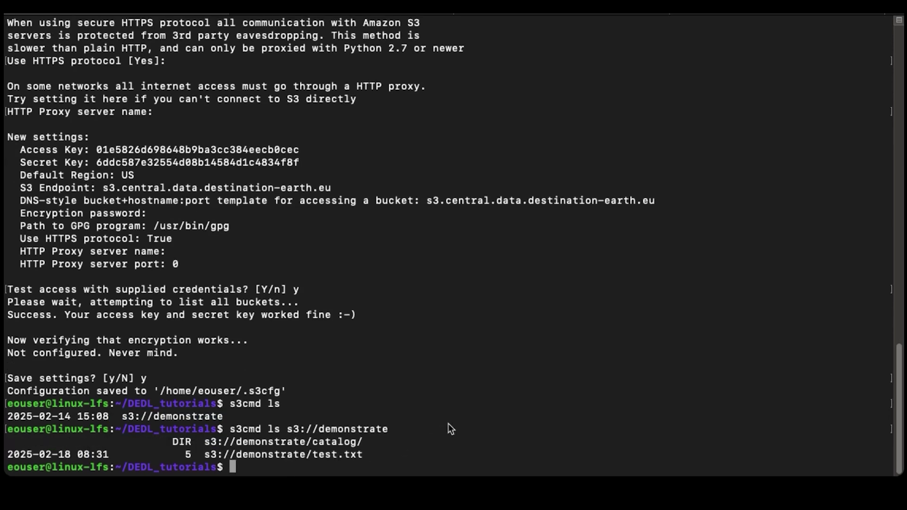
pyautogui.moveTo(401, 455); pyautogui.dragTo(6, 437)
pyautogui.click(562, 331)
# Step: Delete s3://demonstrate/test.txt and list what remains in the bucket
pyautogui.write('s3cmd del')
pyautogui.press('super+v')
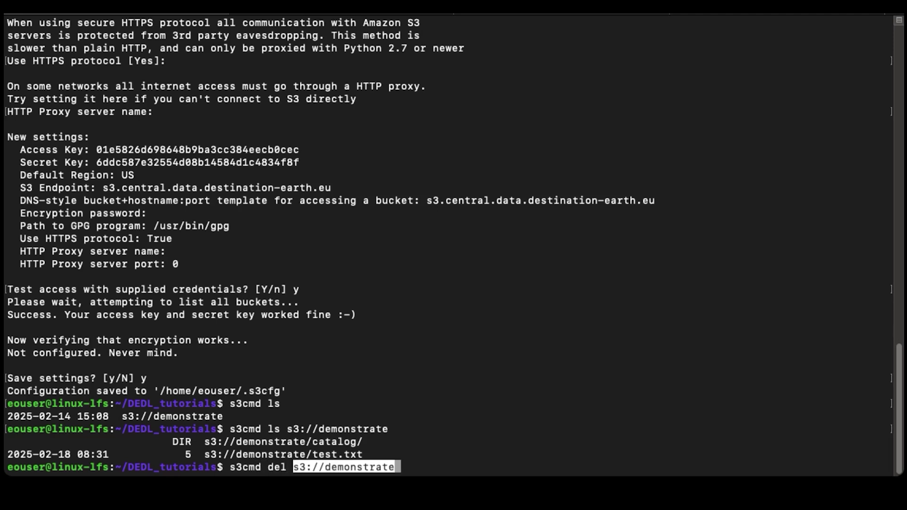
pyautogui.write('/test')
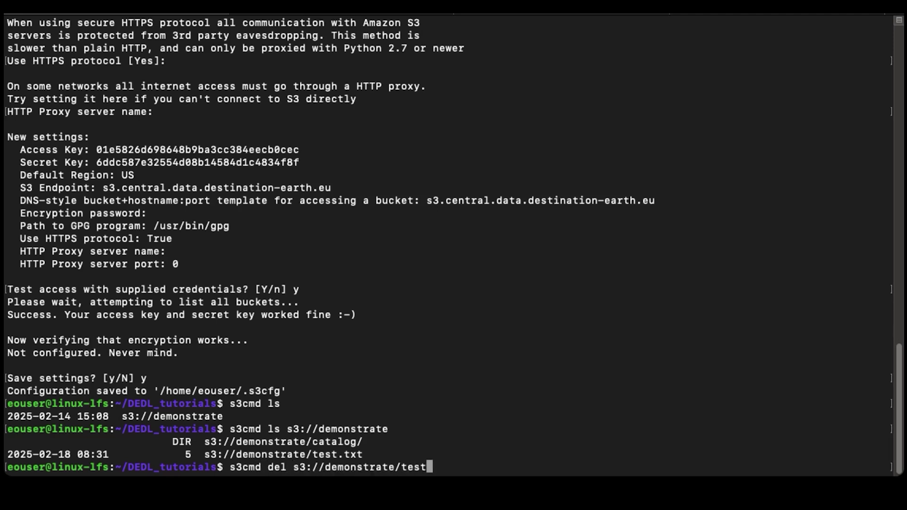
pyautogui.write('.txt')
pyautogui.press('Return')
pyautogui.write('s3')
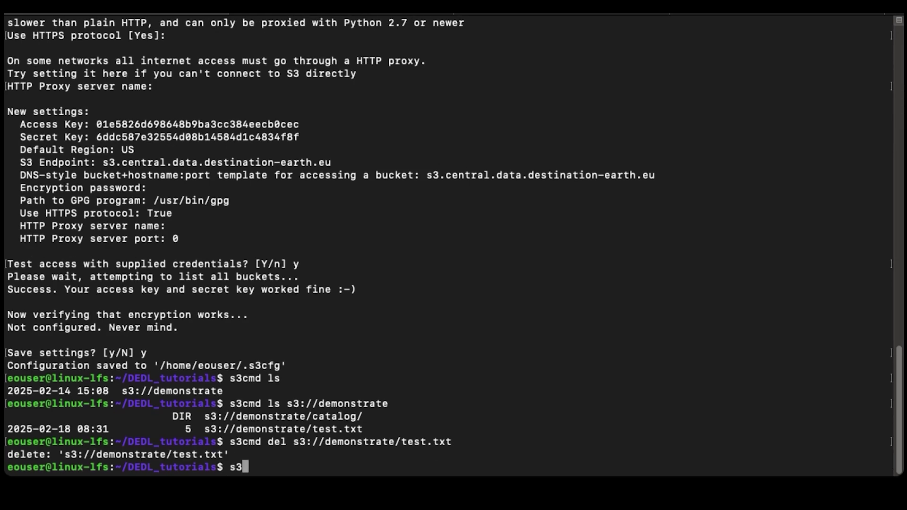
pyautogui.write('cmd ls')
pyautogui.press('super+v')
pyautogui.press('Return')
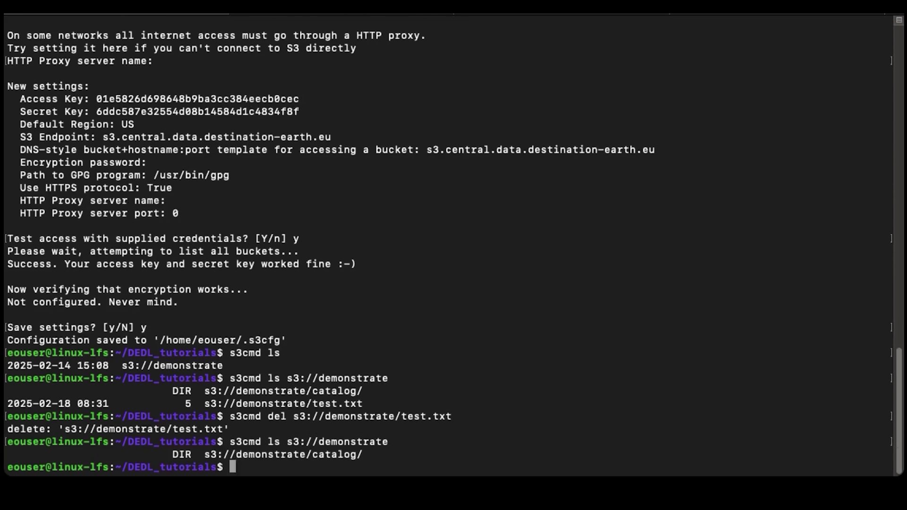
# Step: Re-upload the local test.txt to s3://demonstrate/
pyautogui.write('s3cmd put test.txt')
pyautogui.press('super+v')
pyautogui.write('/')
pyautogui.press('Return')
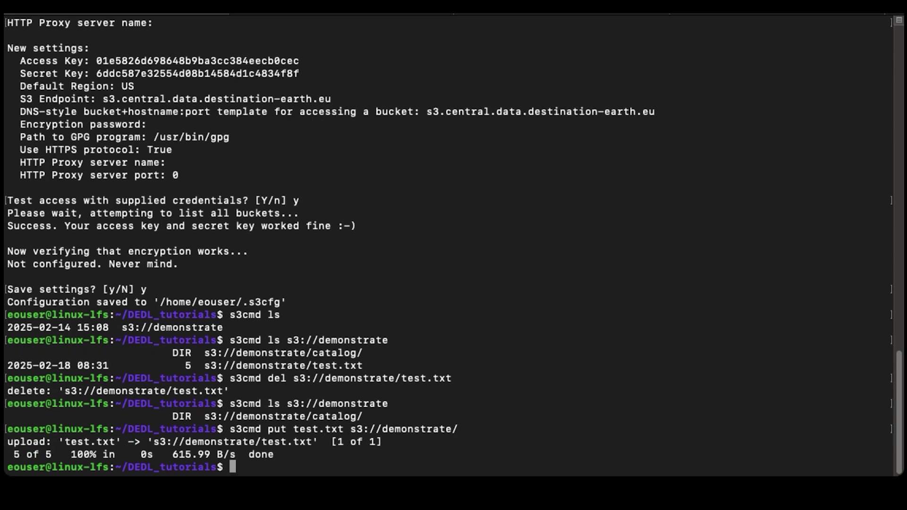
# Step: Download test.txt back from the bucket and confirm it reads 'test'
pyautogui.write('s3cmd ls')
pyautogui.press('super+v')
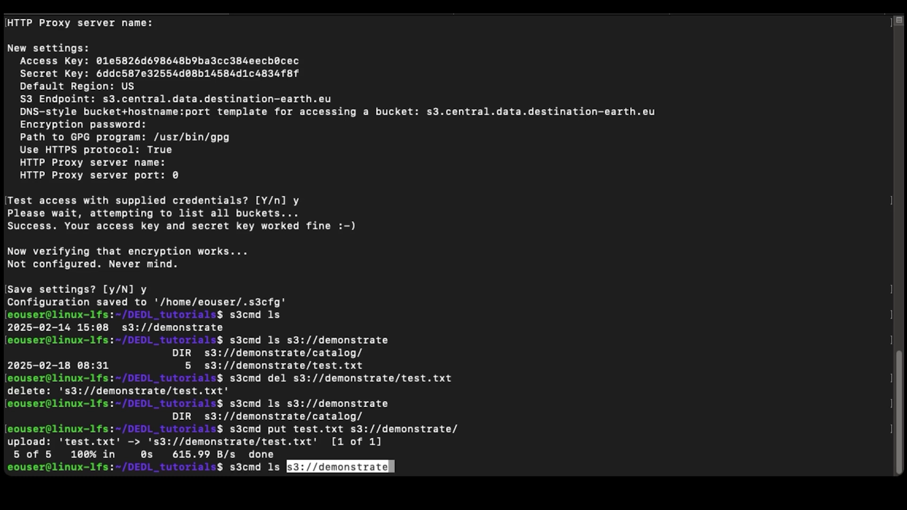
pyautogui.write('/test.txt')
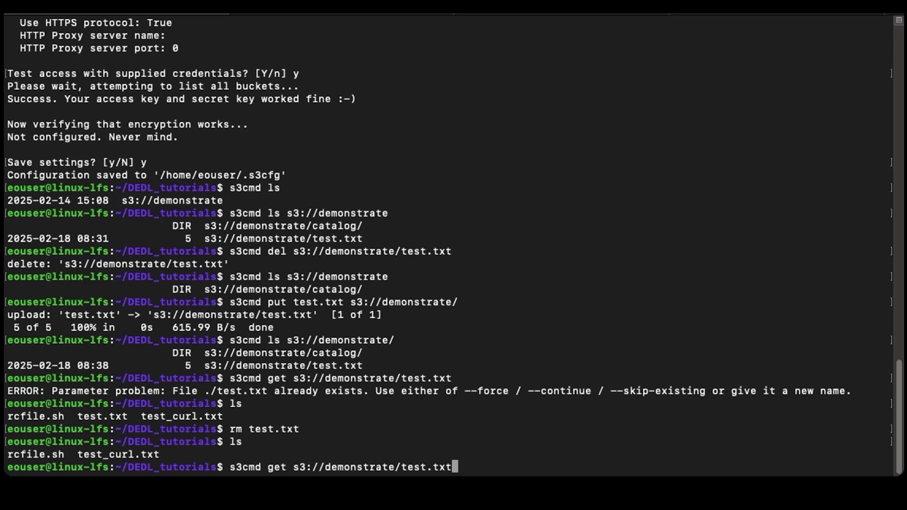
pyautogui.press('Return')
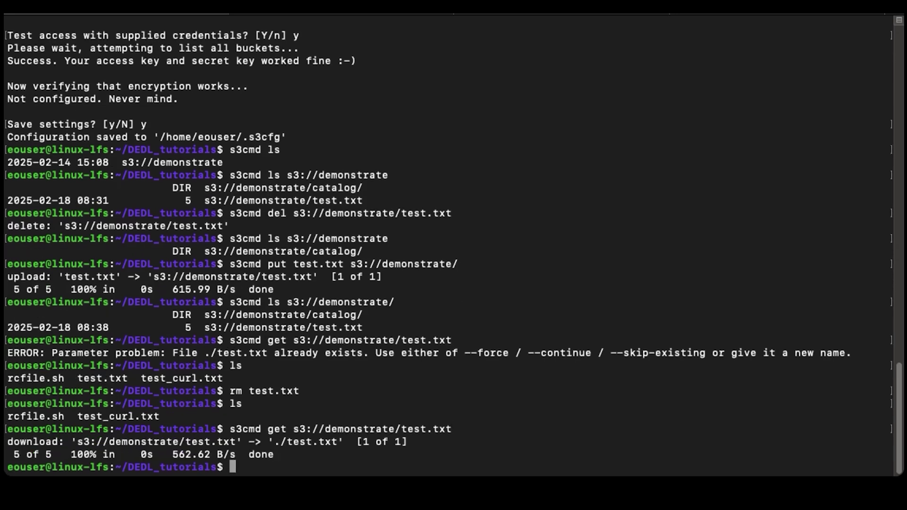
pyautogui.write('ls')
pyautogui.press('Return')
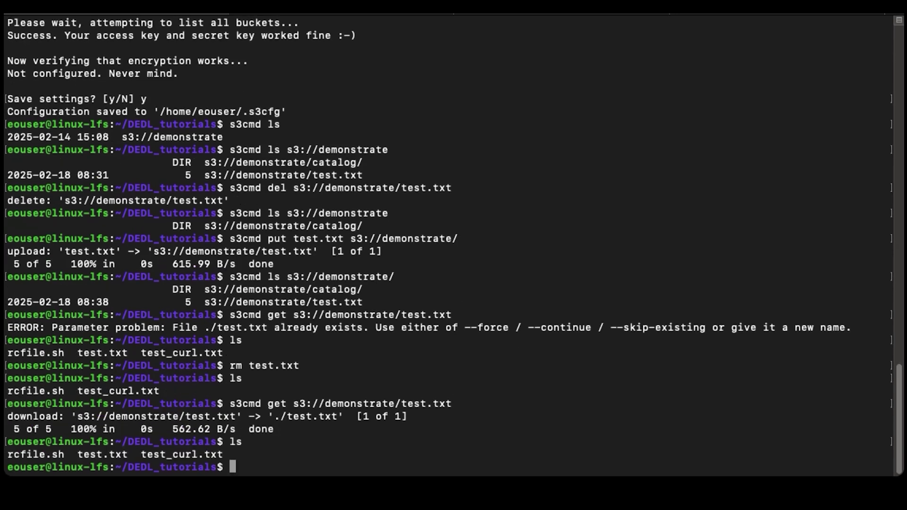
pyautogui.write('cat test.txt')
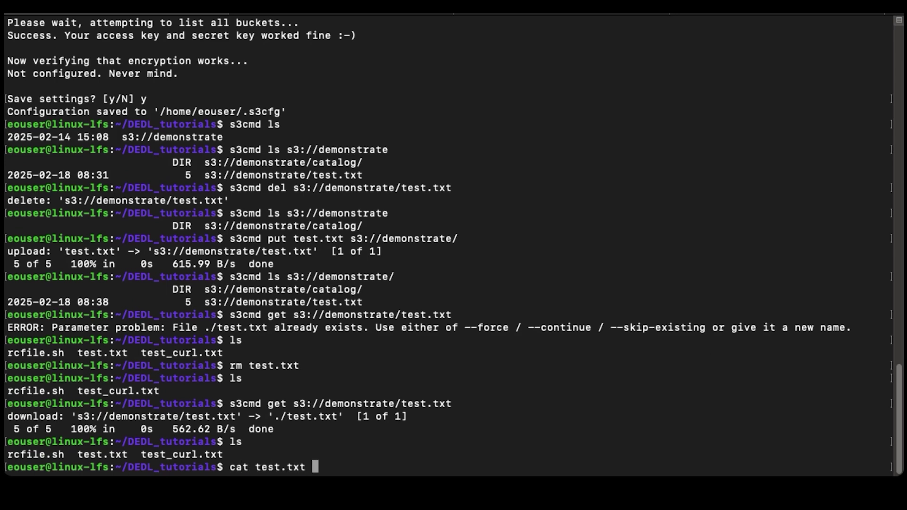
pyautogui.press('Return')
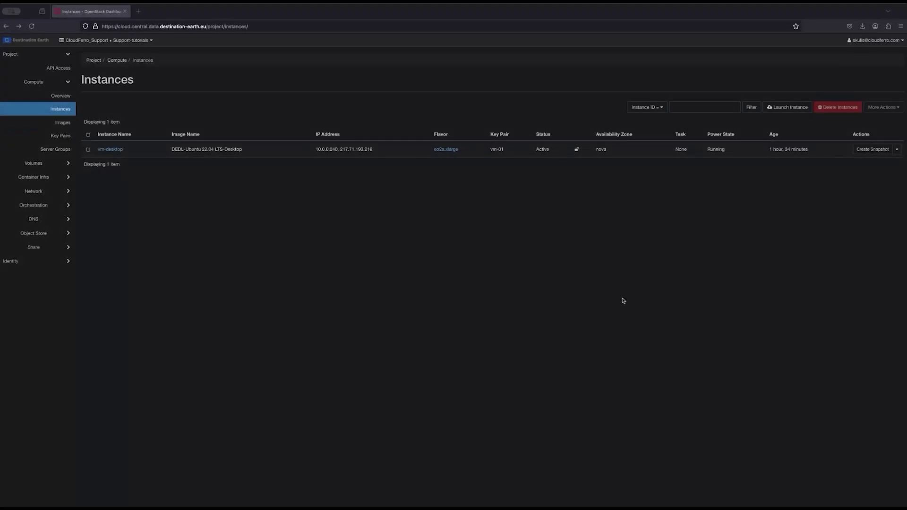
# Step: Go to Container Infra > Clusters, which shows no clusters (0 of 20 used)
pyautogui.click(623, 301)
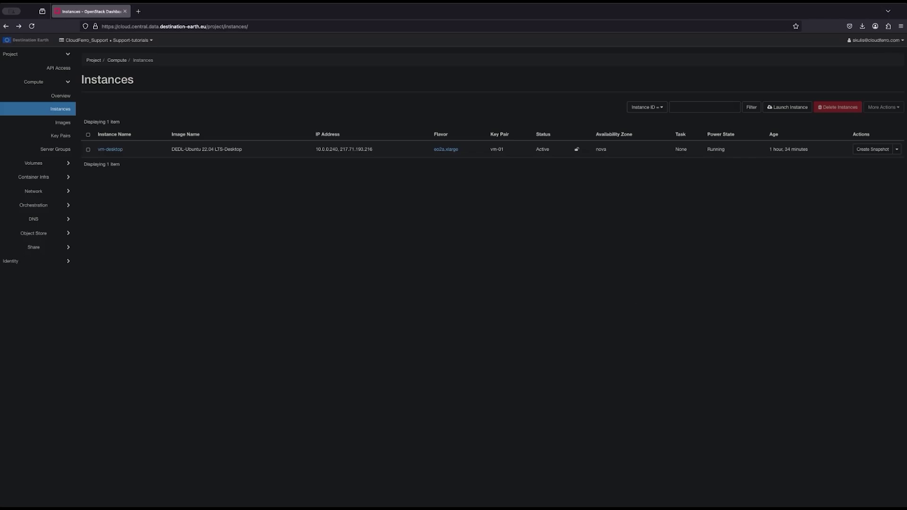
pyautogui.press('super+Tab')
pyautogui.click(56, 182)
pyautogui.click(57, 125)
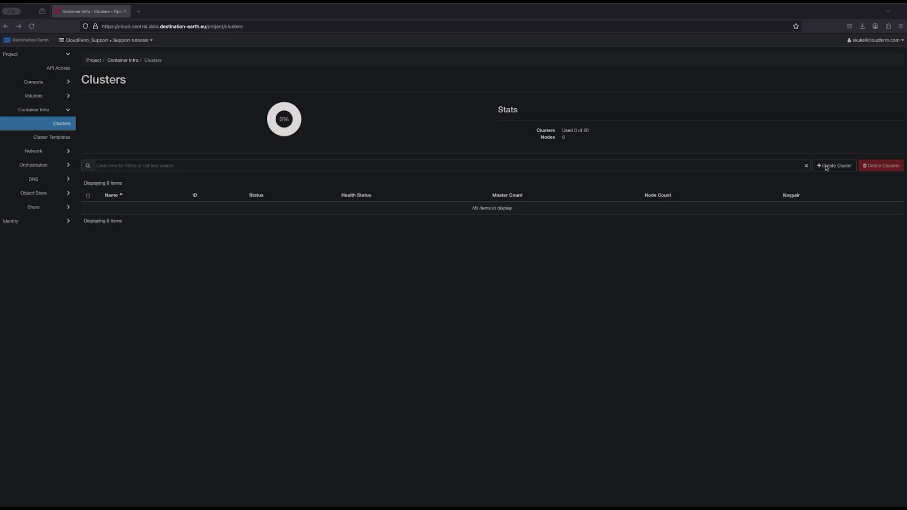
pyautogui.click(824, 166)
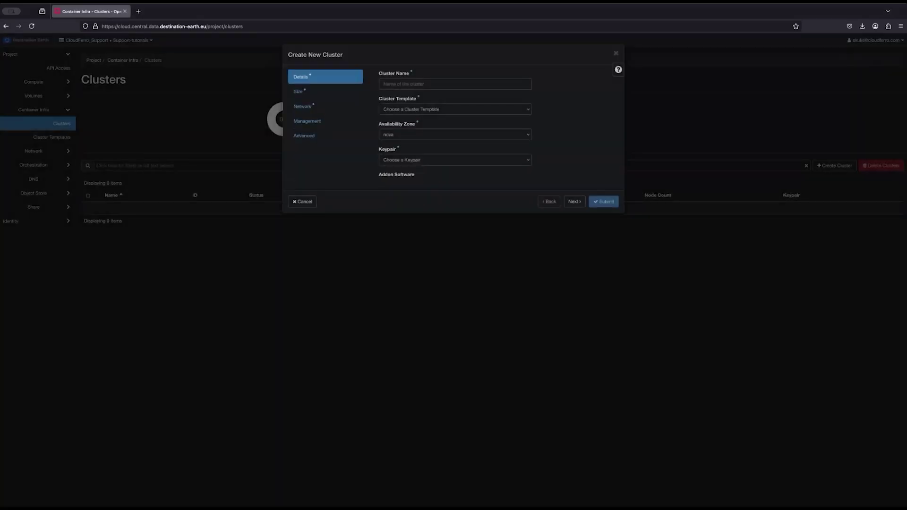
# Step: Name the cluster k8s-dedl-demonstrate, with template k8s-1.23.16-calico-v1.0.3 and keypair vm-01
pyautogui.click(423, 84)
pyautogui.write('k8s-dedi')
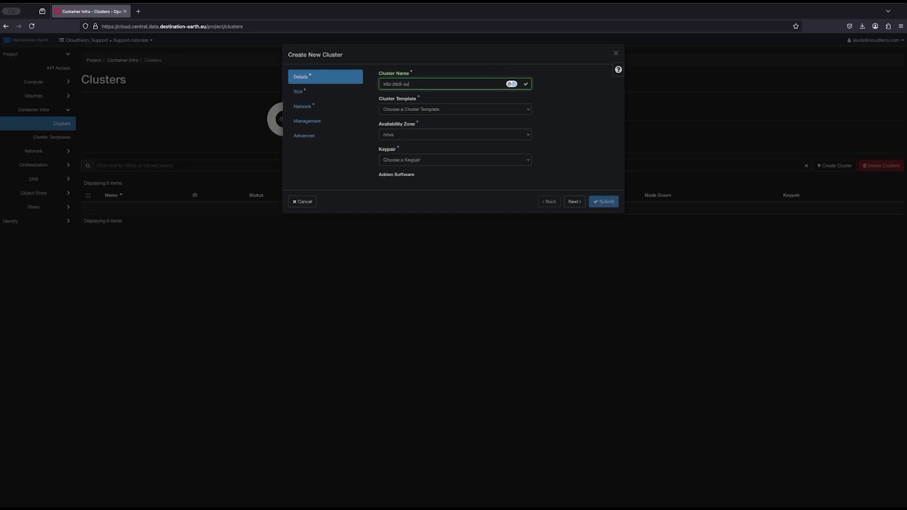
pyautogui.write('-demonstrate')
pyautogui.click(545, 101)
pyautogui.click(484, 108)
pyautogui.click(445, 118)
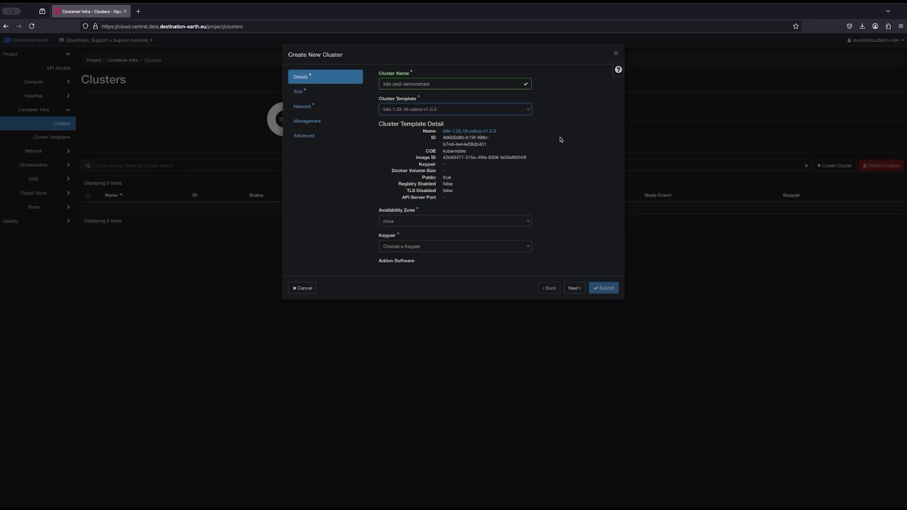
pyautogui.click(455, 246)
pyautogui.click(453, 259)
pyautogui.click(573, 288)
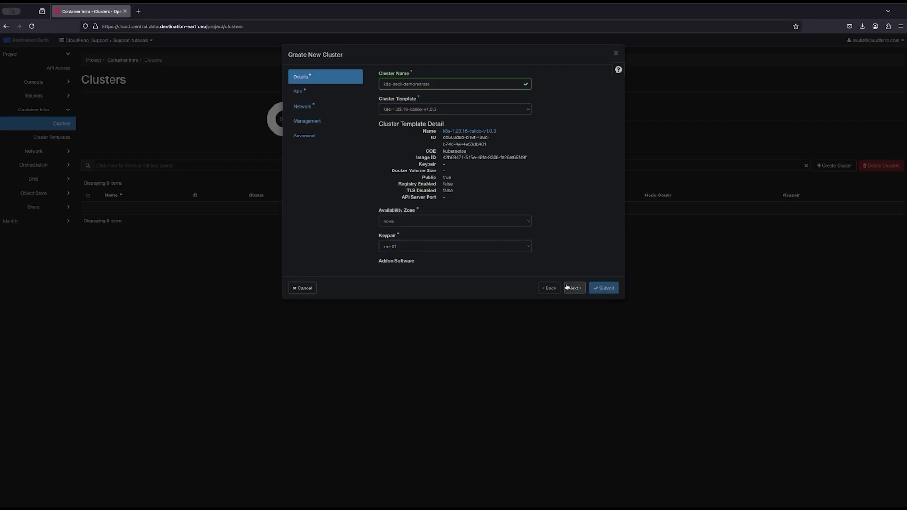
# Step: Size the cluster with 1 master and 3 worker nodes
pyautogui.write('1')
pyautogui.click(418, 178)
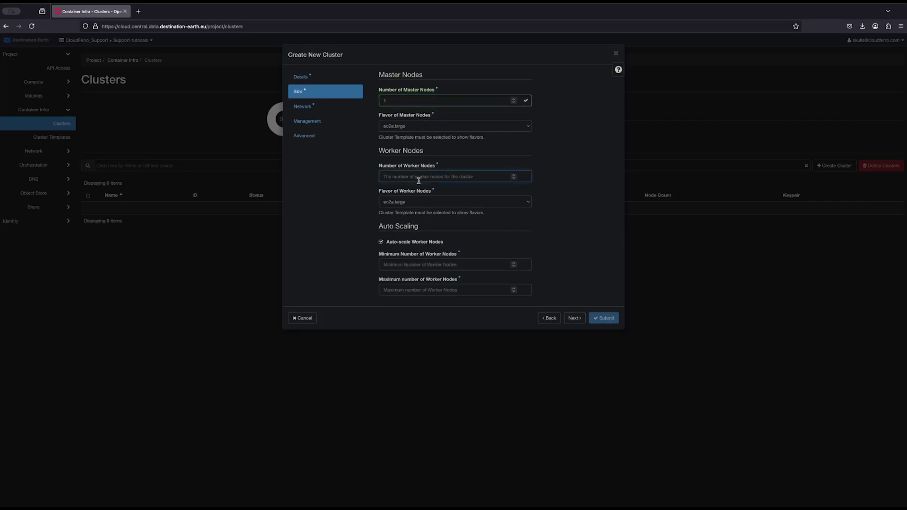
pyautogui.write('3')
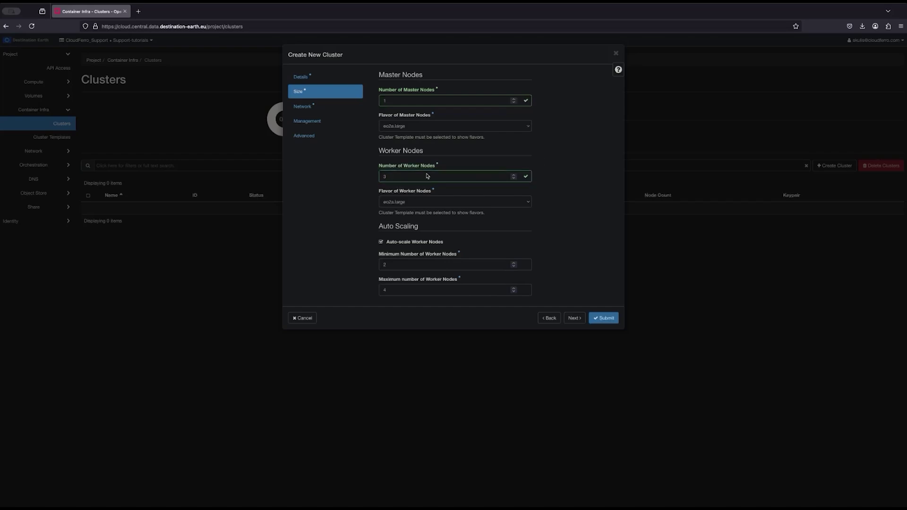
pyautogui.click(574, 318)
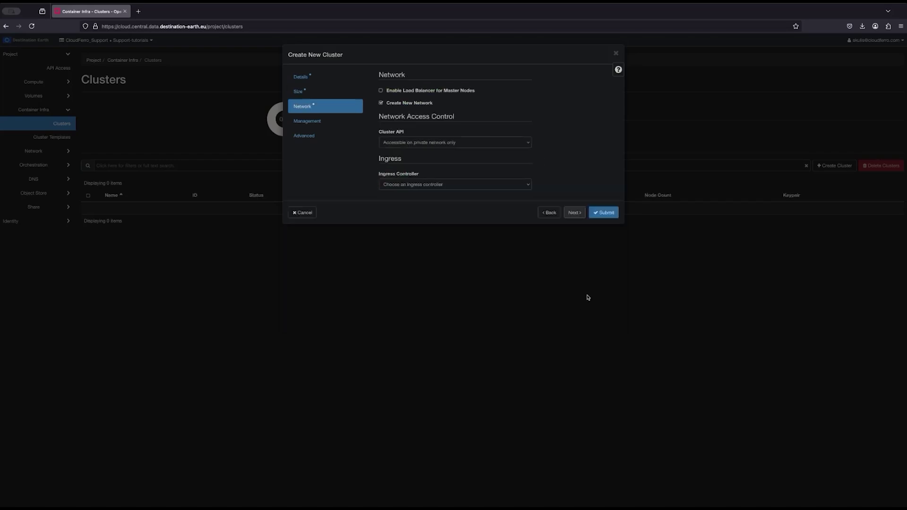
# Step: Enable a master load balancer with HA-large flavor and choose NGINX ingress
pyautogui.click(381, 90)
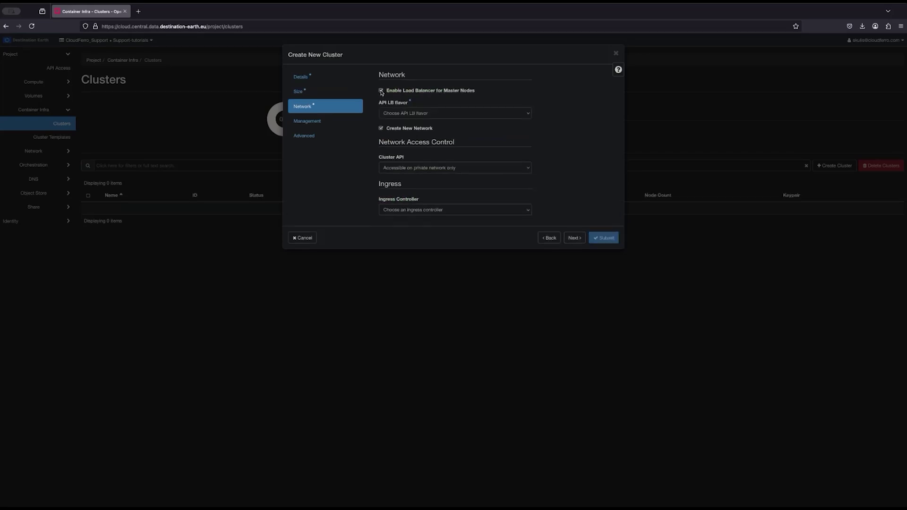
pyautogui.click(435, 115)
pyautogui.click(442, 137)
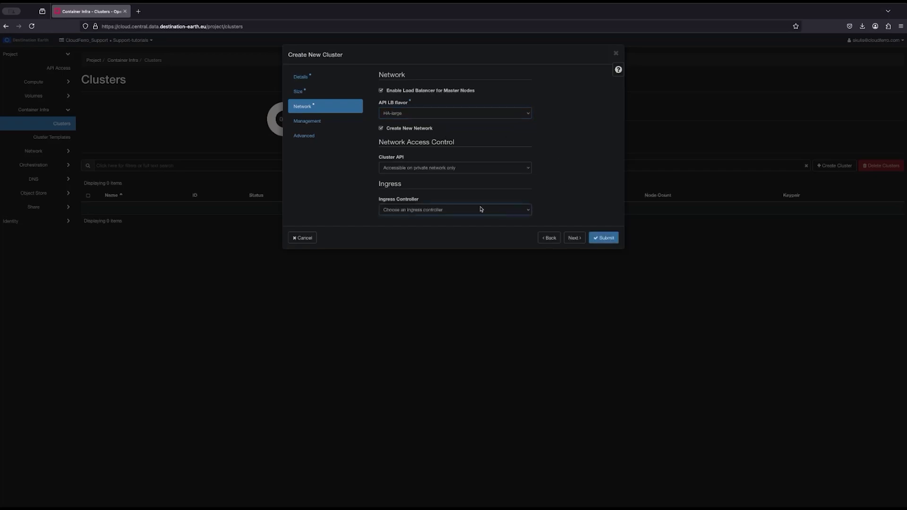
pyautogui.click(450, 214)
pyautogui.click(452, 218)
pyautogui.click(574, 238)
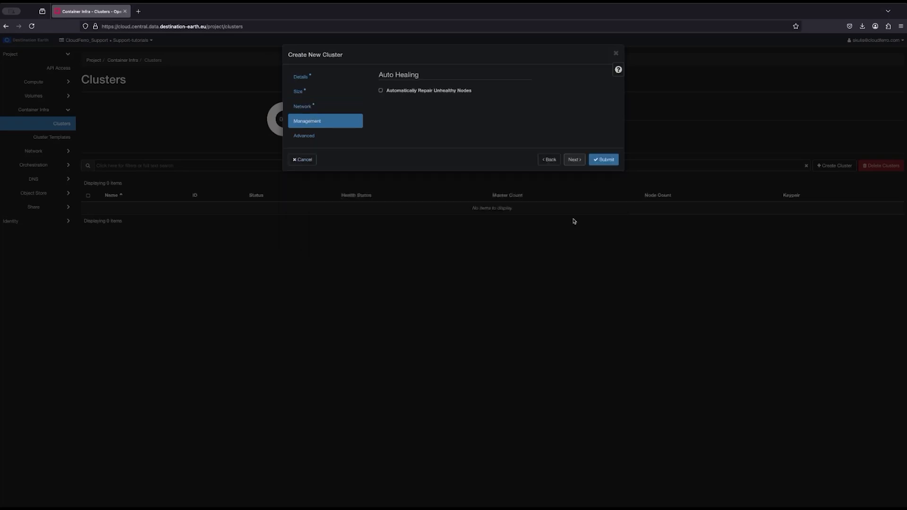
# Step: Turn on node auto-repair and begin adding labels in the advanced settings
pyautogui.click(380, 90)
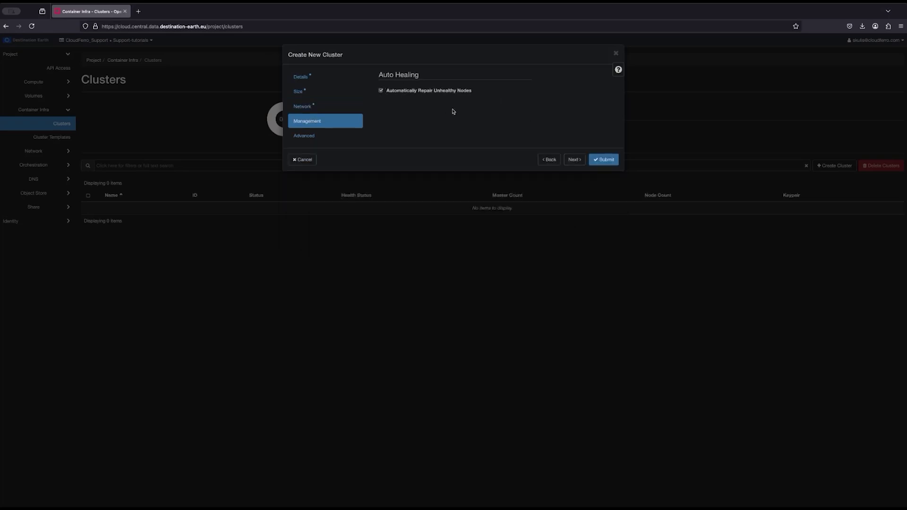
pyautogui.click(574, 159)
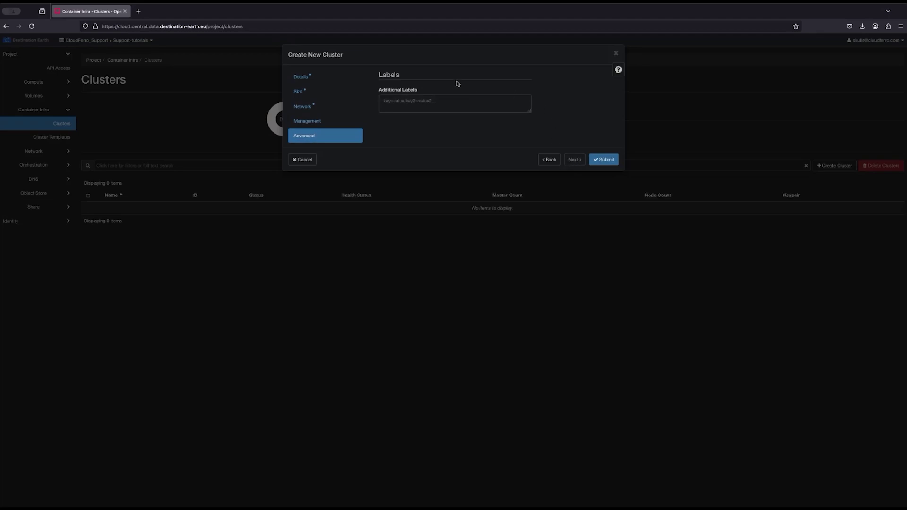
pyautogui.click(477, 101)
# Step: Submit the k8s-dedl-demonstrate cluster and expand its row to confirm the CREATE_IN_PROGRESS status
pyautogui.click(602, 160)
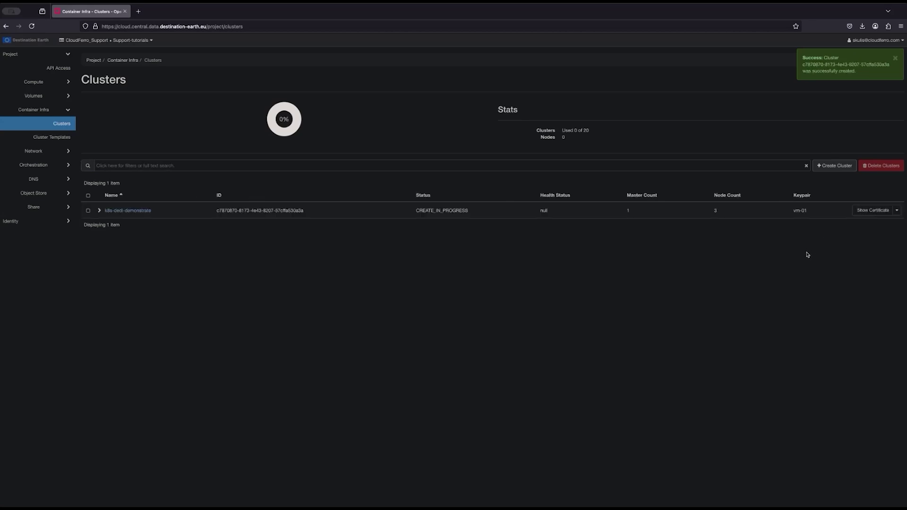
pyautogui.click(100, 210)
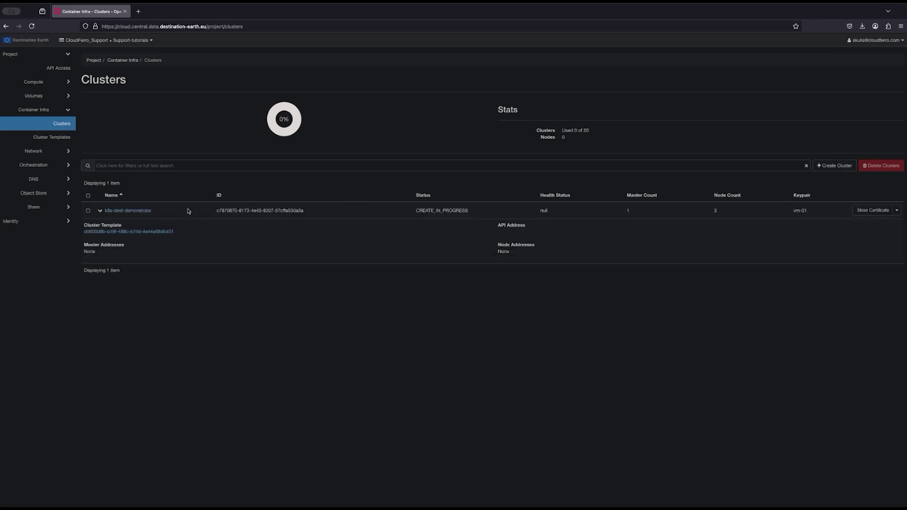
pyautogui.moveTo(415, 210); pyautogui.dragTo(476, 213)
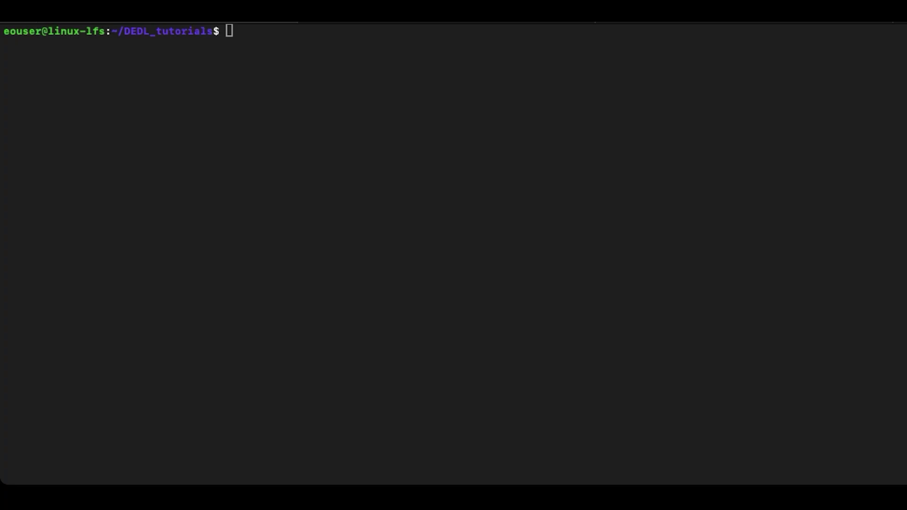
# Step: Install python-magnumclient with pip and download the kubectl v1.32.2 binary with curl
pyautogui.write('pip install python')
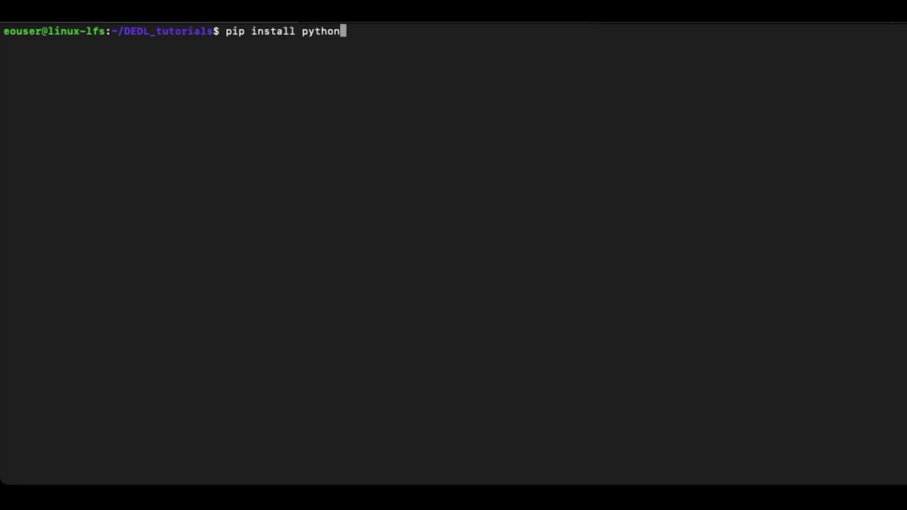
pyautogui.write('-magnumclient')
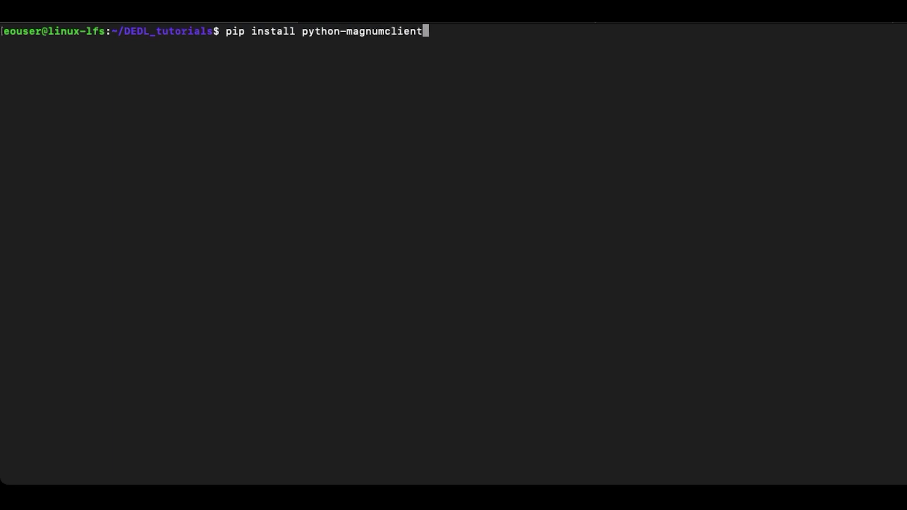
pyautogui.press('Return')
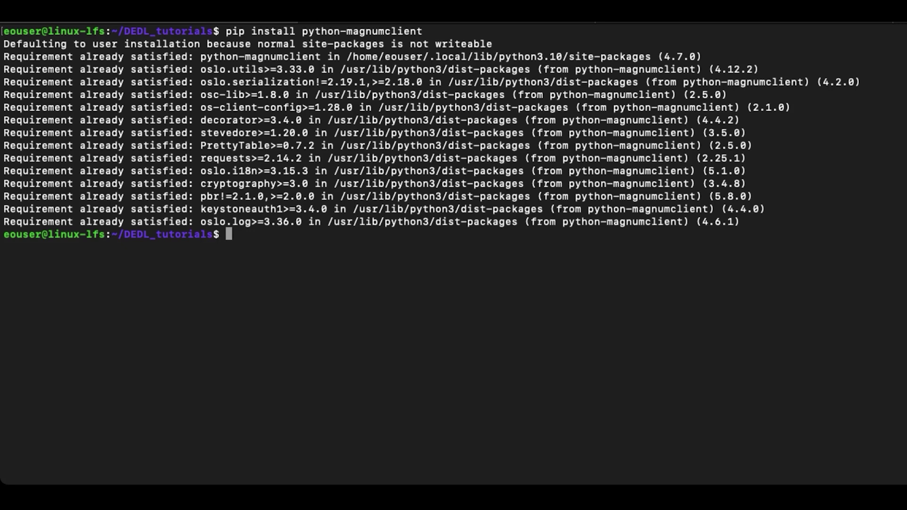
pyautogui.hotkey('ctrl', 'shift', 'v')
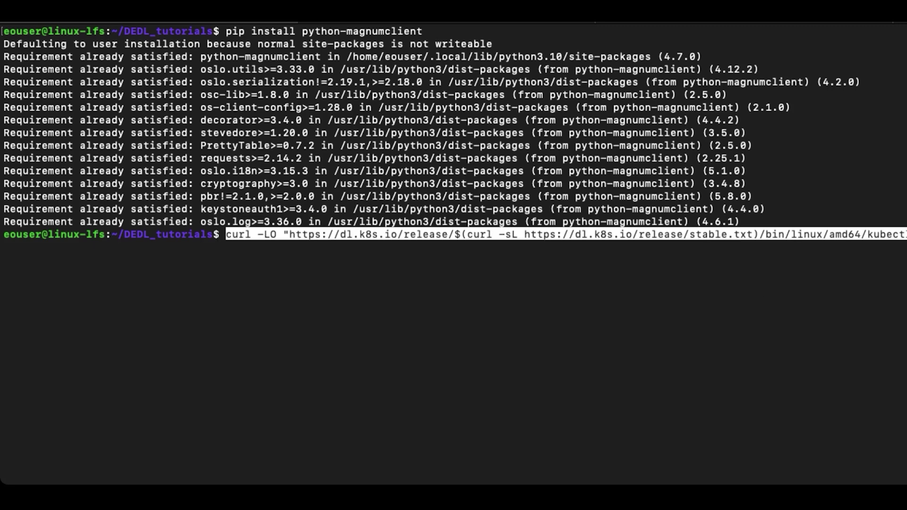
pyautogui.press('Return')
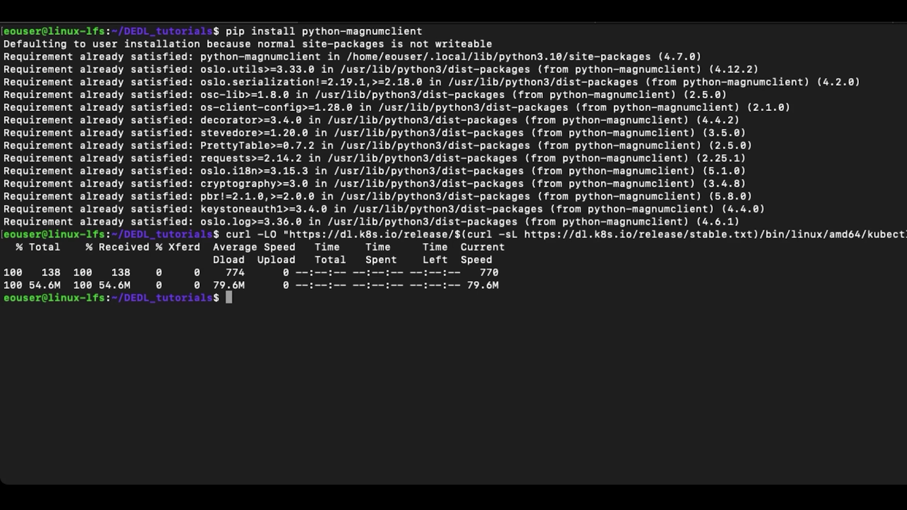
# Step: Make kubectl executable, move it to /usr/local/bin, and check the client version
pyautogui.write('chmod +x kubectl')
pyautogui.press('Return')
pyautogui.write('sudo mv kubectl /usr/local/bin/')
pyautogui.press('Return')
pyautogui.write('kubectl version --client')
pyautogui.press('Return')
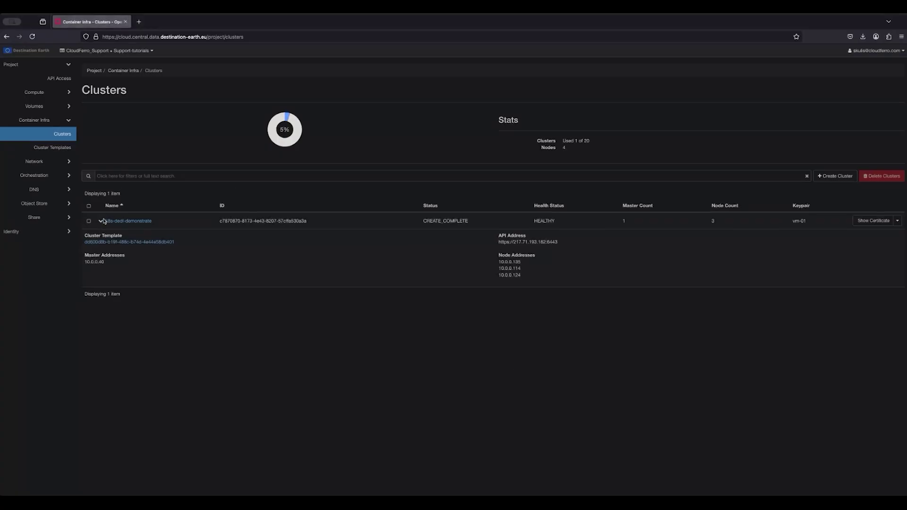
# Step: Re-expand the k8s-dedl-demonstrate row to check CREATE_COMPLETE status and its master and node addresses
pyautogui.click(101, 221)
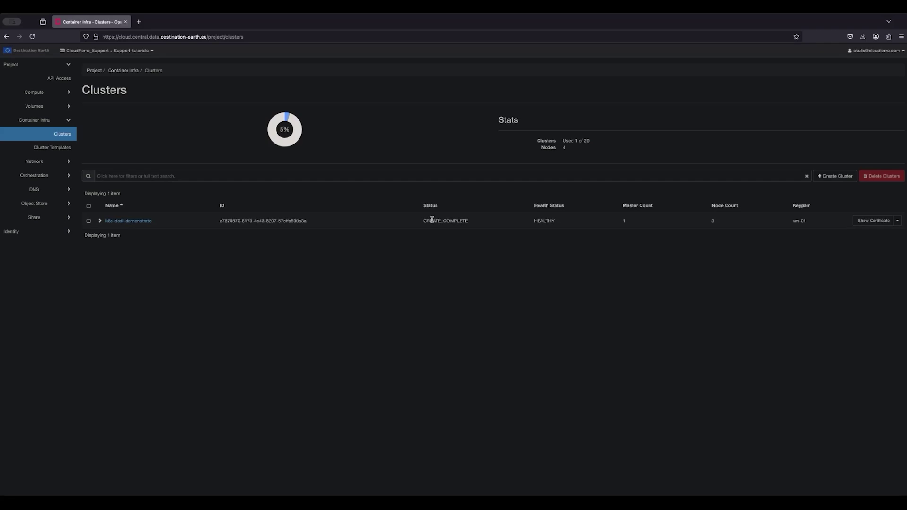
pyautogui.moveTo(424, 221); pyautogui.dragTo(468, 221)
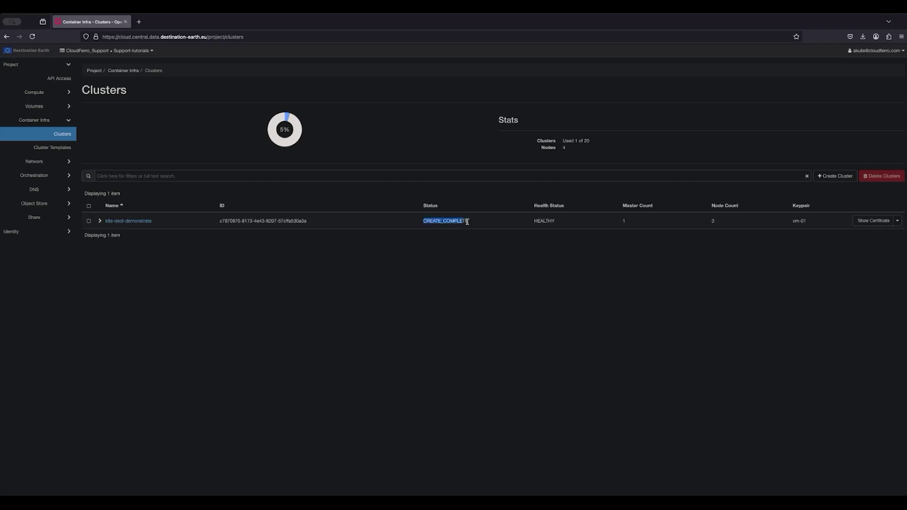
pyautogui.click(99, 221)
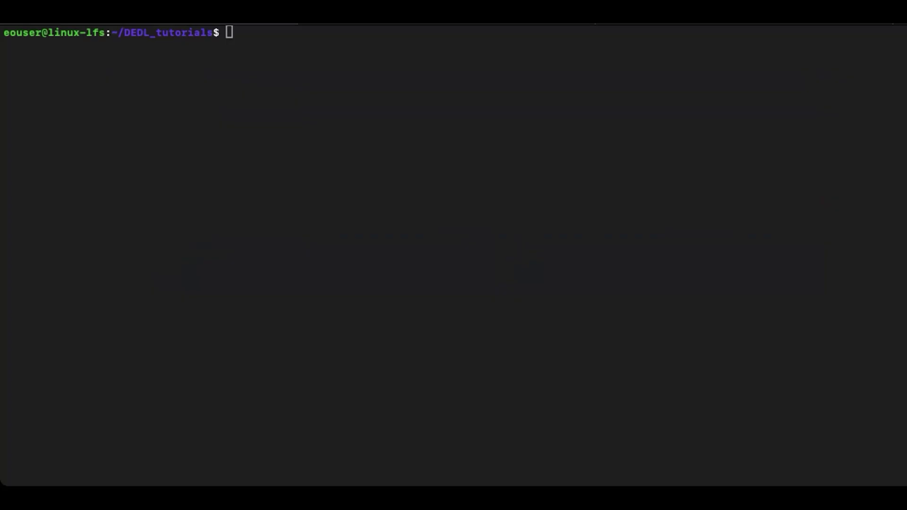
# Step: Load credentials from rcfile.sh, then run openstack server list and openstack coe cluster list
pyautogui.write('source rc')
pyautogui.press('Tab')
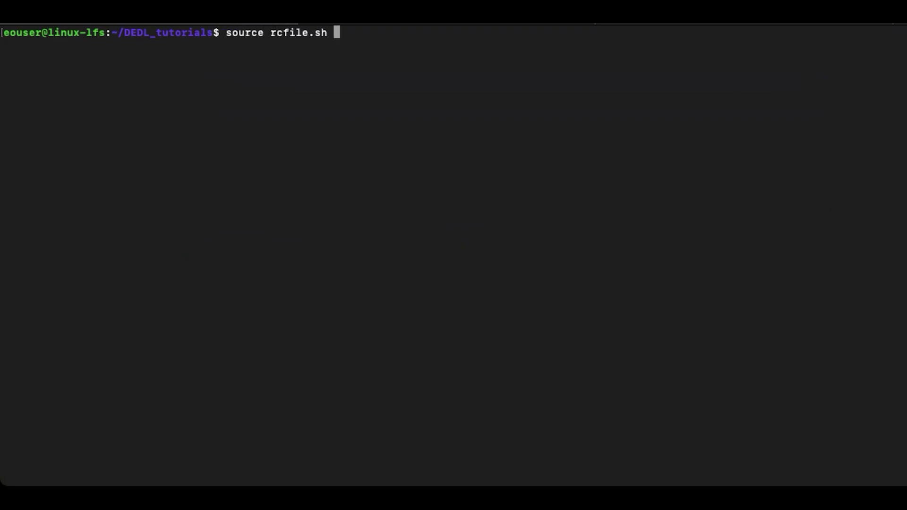
pyautogui.press('Return')
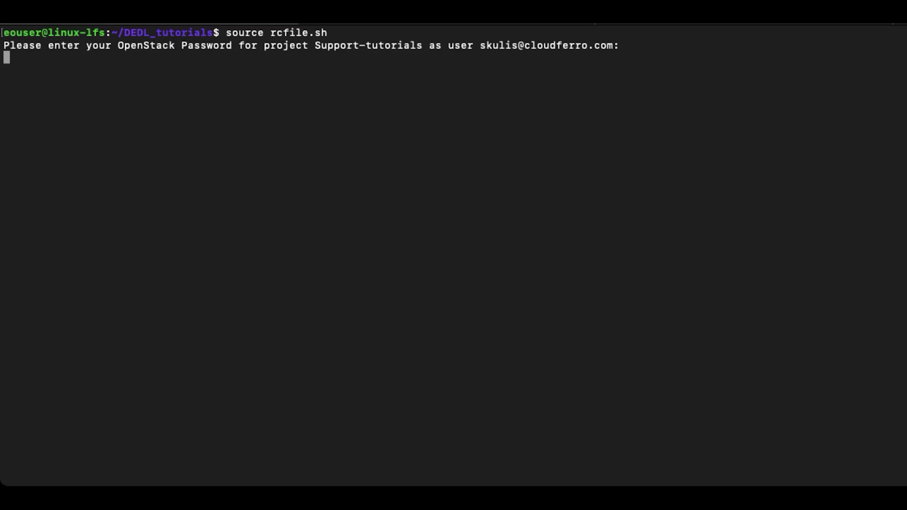
pyautogui.click(632, 192)
pyautogui.press('Return')
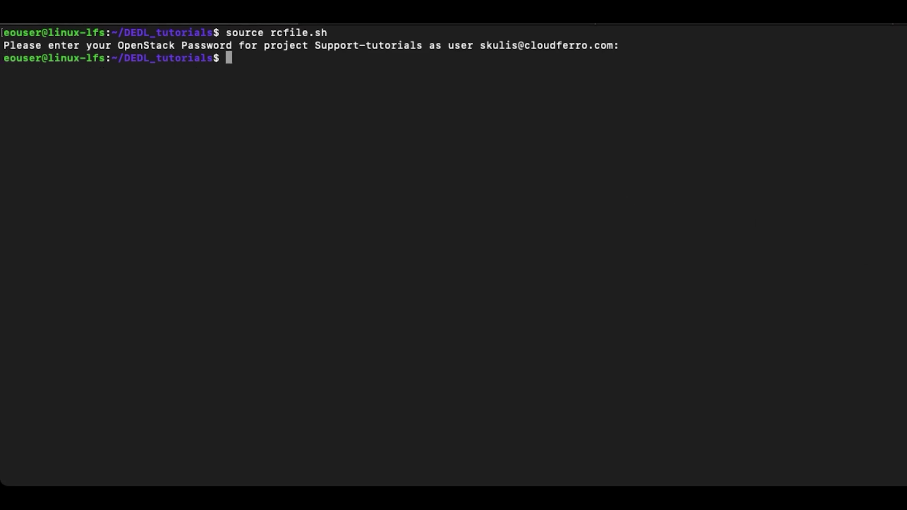
pyautogui.write('openstack server list')
pyautogui.press('Return')
pyautogui.write('openstack ')
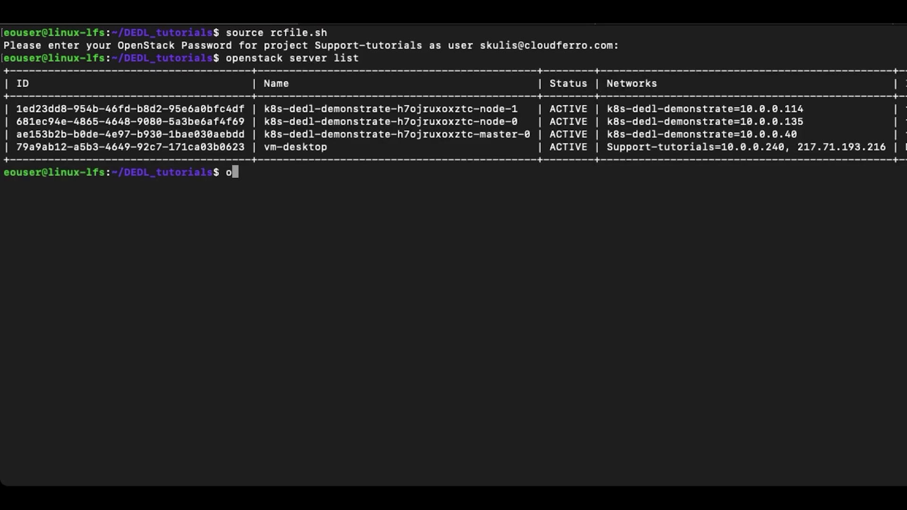
pyautogui.write('coe cluster l')
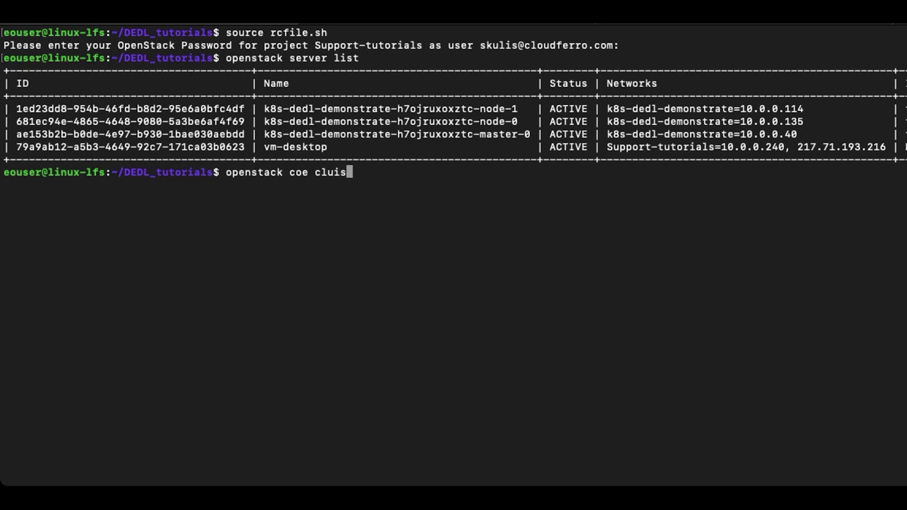
pyautogui.write('ist')
pyautogui.press('Return')
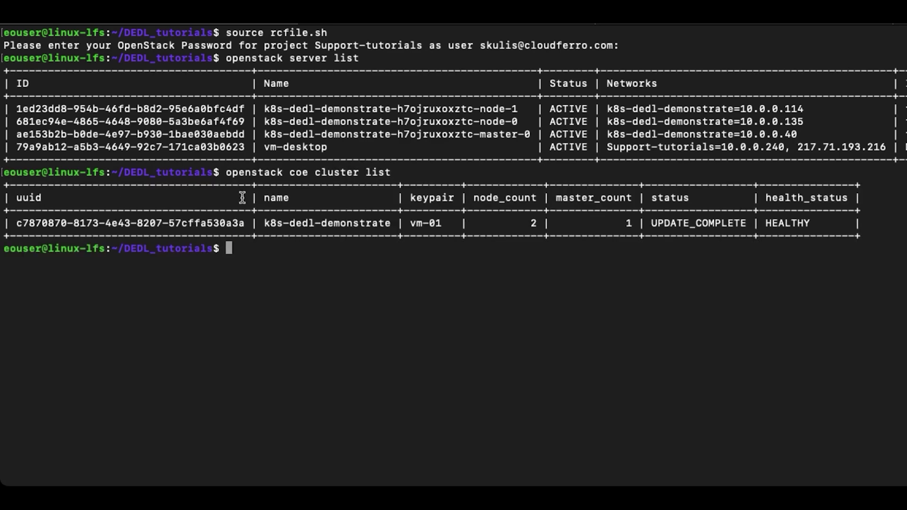
# Step: Compose 'openstack coe cluster config --dir ~/DEDL_tutorials/ --force --output-certs' with the copied cluster uuid
pyautogui.moveTo(16, 222); pyautogui.dragTo(251, 223)
pyautogui.press('super+c')
pyautogui.click(419, 277)
pyautogui.write('openstack coe cluster config --dir ~/DE')
pyautogui.press('Tab')
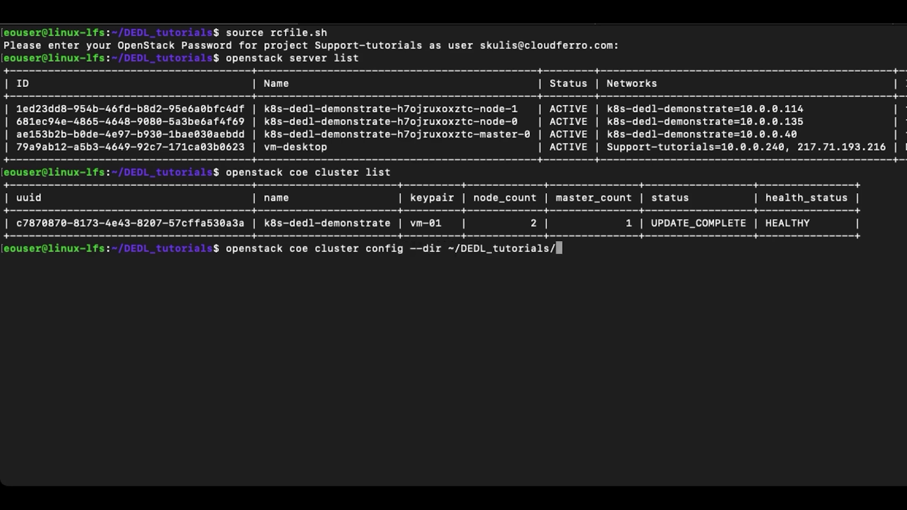
pyautogui.write('--force ')
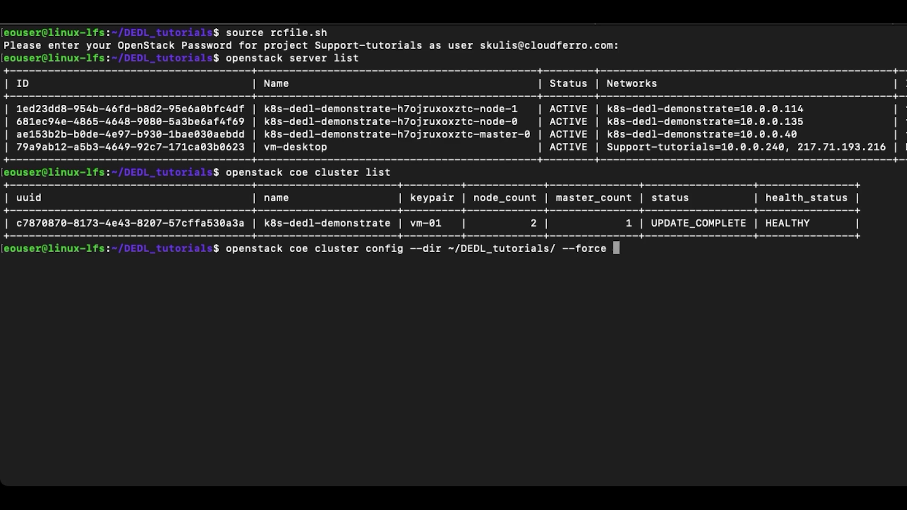
pyautogui.write('--output-certs')
pyautogui.press('super+v')
# Step: Download the cluster kubeconfig and certificates into ~/DEDL_tutorials and try kubectl get nodes
pyautogui.press('Return')
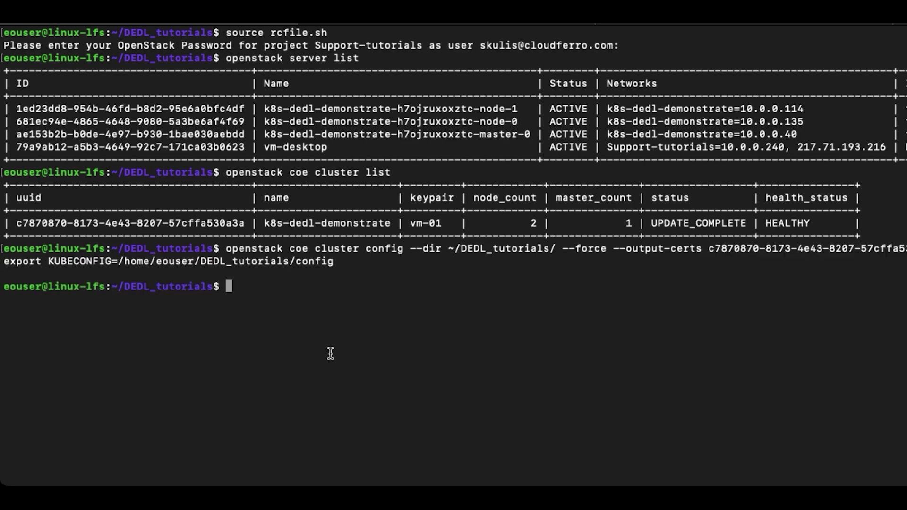
pyautogui.press('super+Tab')
pyautogui.moveTo(4, 263); pyautogui.dragTo(341, 263)
pyautogui.write('kubectl')
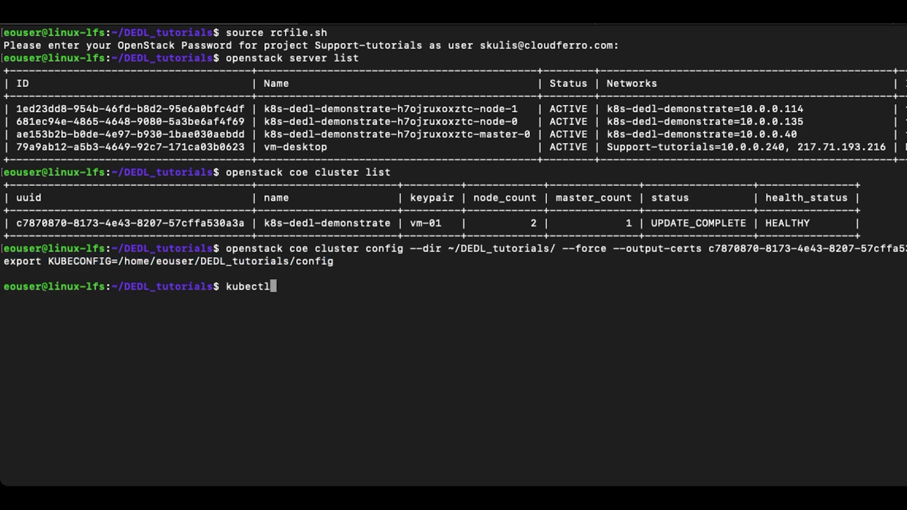
pyautogui.write(' get nodes')
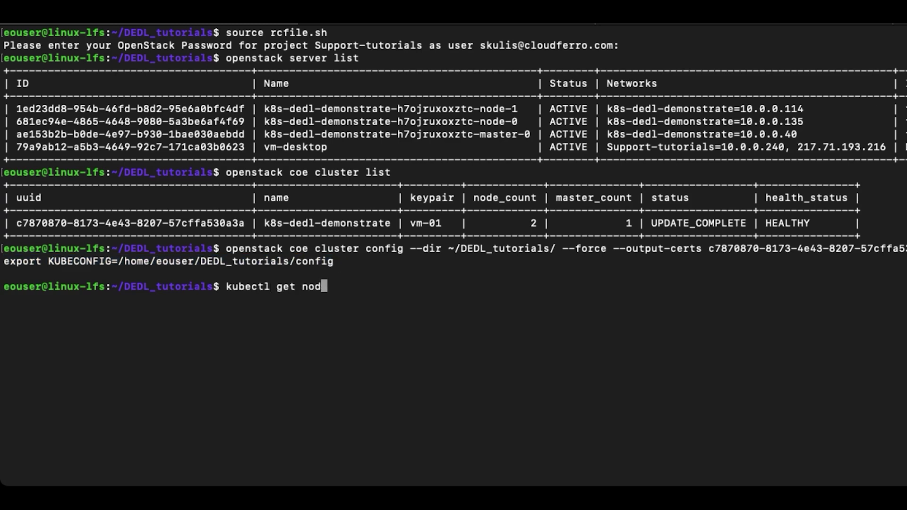
pyautogui.press('Return')
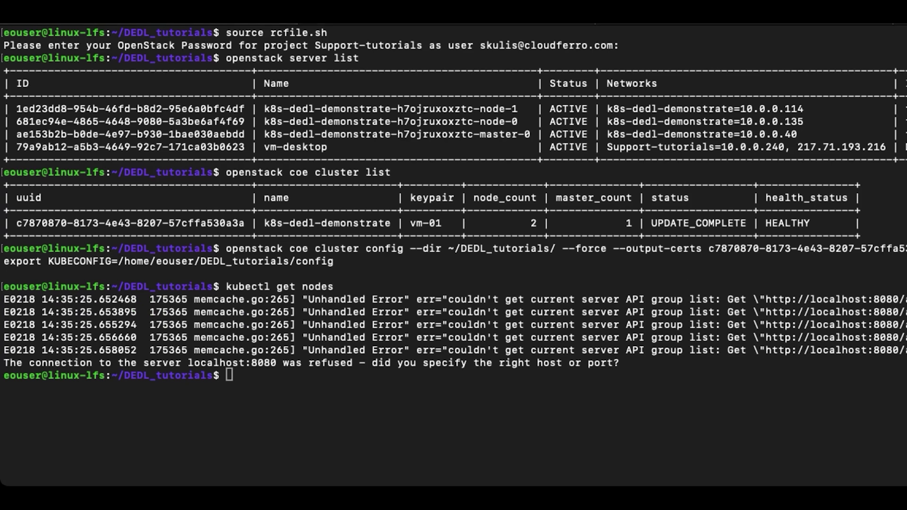
# Step: Export KUBECONFIG to the downloaded config and list the three Ready nodes on v1.23.16
pyautogui.moveTo(4, 261); pyautogui.dragTo(334, 261)
pyautogui.press('super+c')
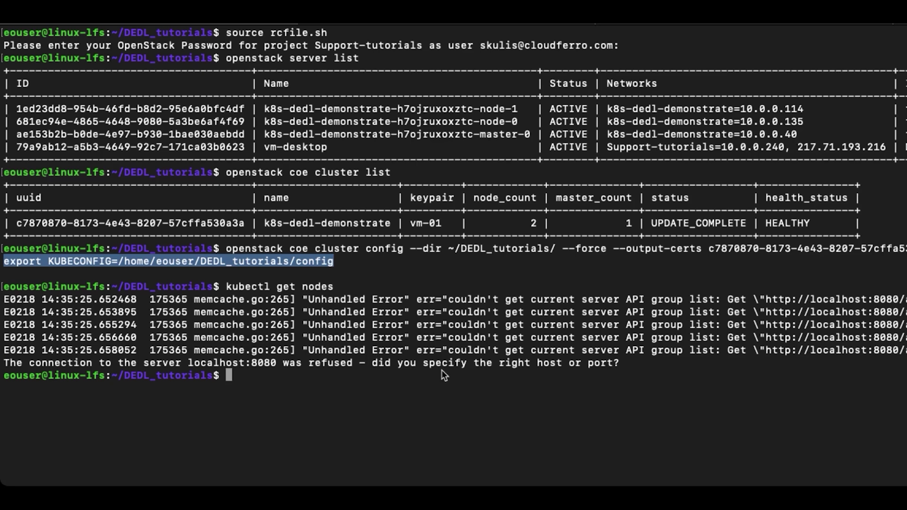
pyautogui.click(444, 375)
pyautogui.press('super+v')
pyautogui.press('Return')
pyautogui.press('Up')
pyautogui.press('Up')
pyautogui.press('Return')
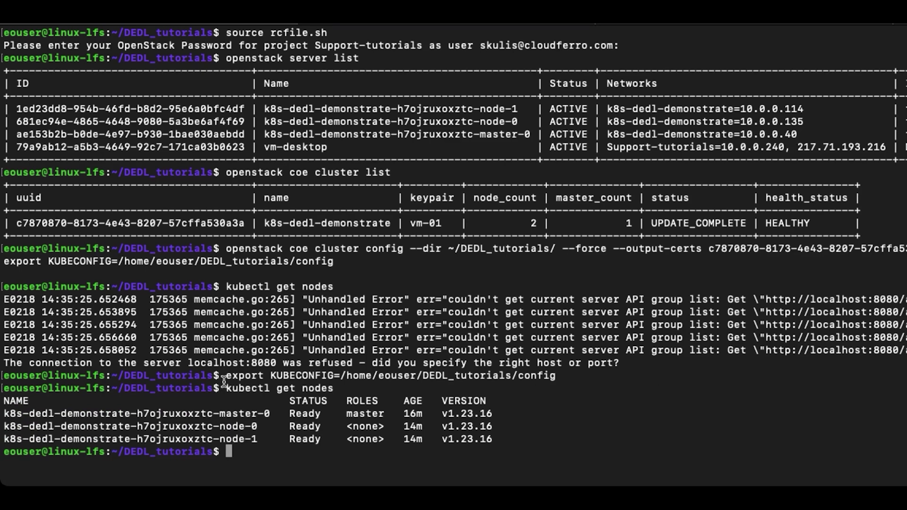
pyautogui.moveTo(4, 407); pyautogui.dragTo(529, 438)
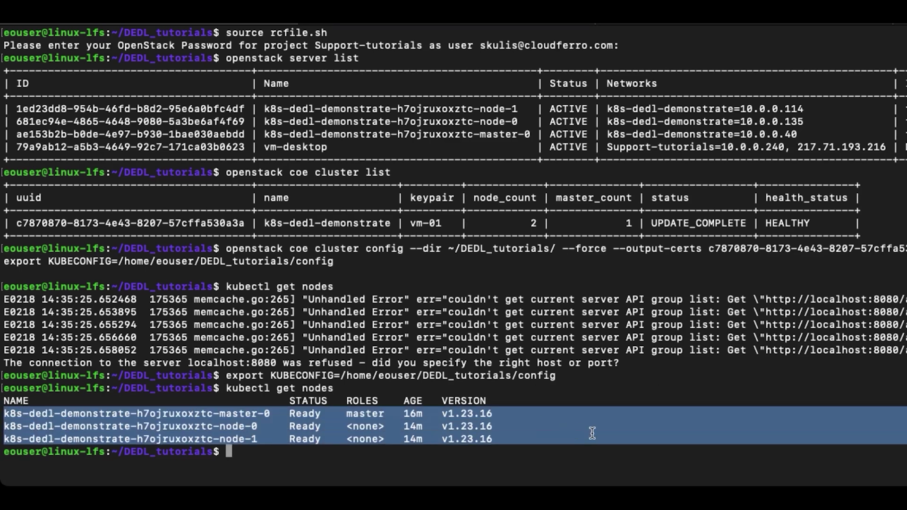
pyautogui.click(638, 427)
# Step: List the storage classes and folder files, then print dynamic-storage.yaml
pyautogui.write('kubectl get sc')
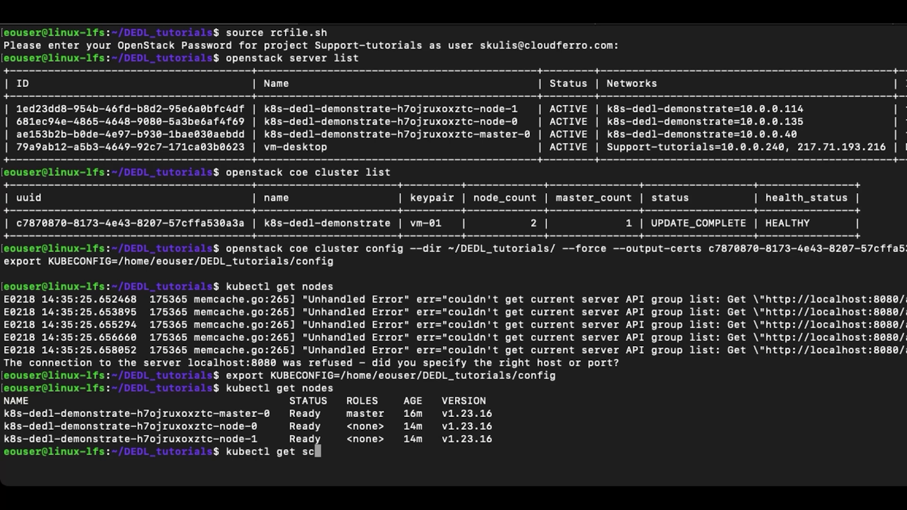
pyautogui.press('Return')
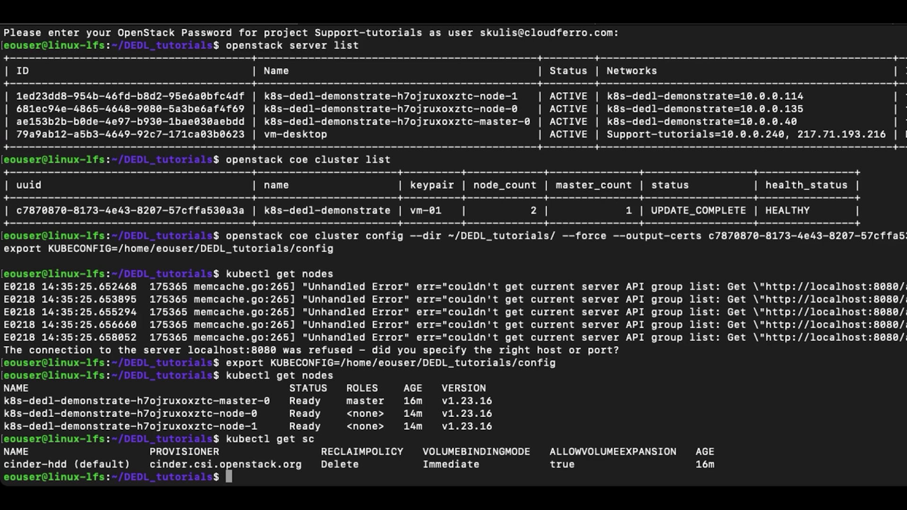
pyautogui.write('ls')
pyautogui.press('Return')
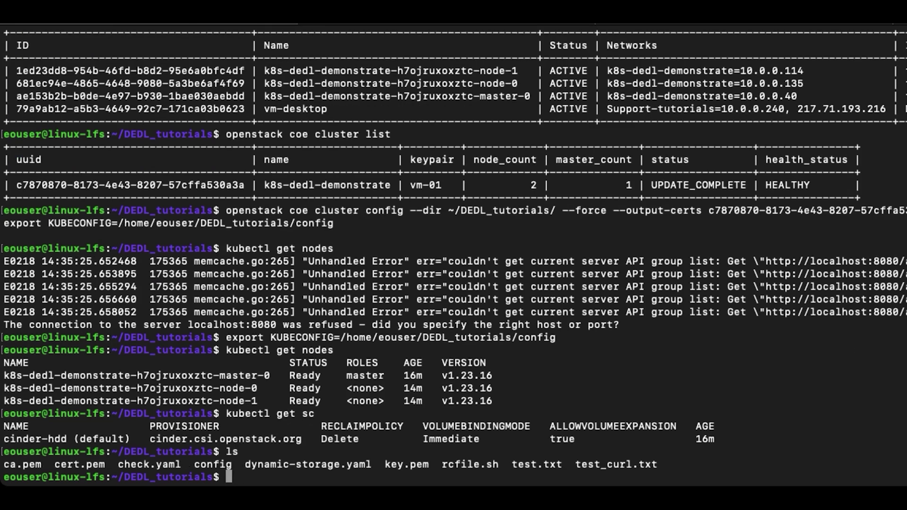
pyautogui.write('cat d')
pyautogui.press('Tab')
pyautogui.press('Return')
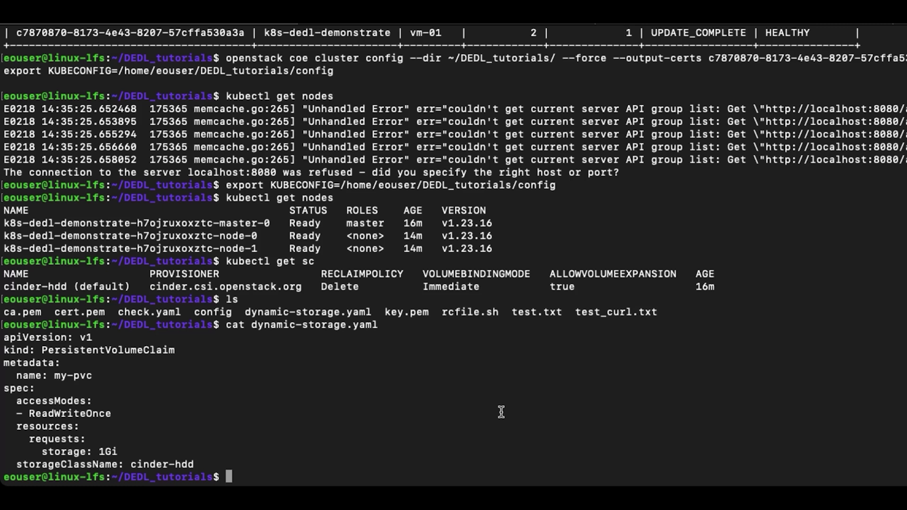
# Step: Apply dynamic-storage.yaml and confirm my-pvc is Bound with 1Gi capacity
pyautogui.write('kubectl apply -f ')
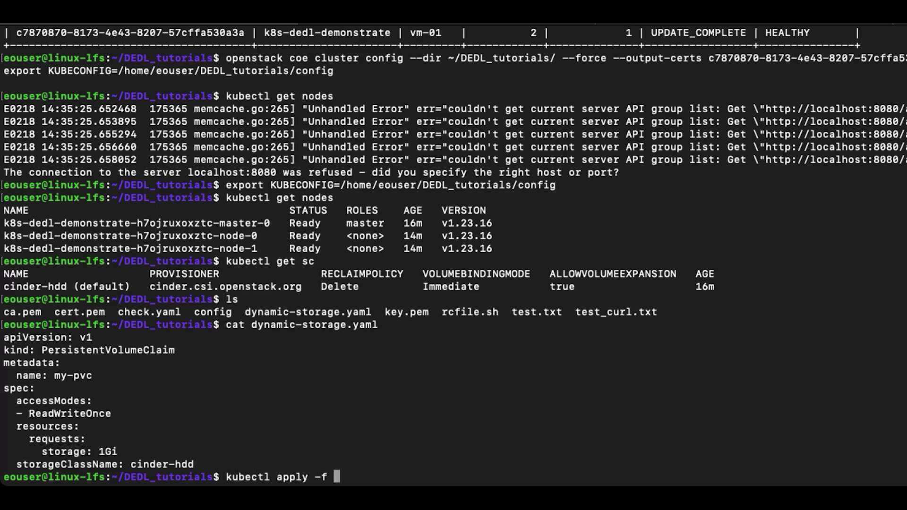
pyautogui.write('dynamic-storage.yaml')
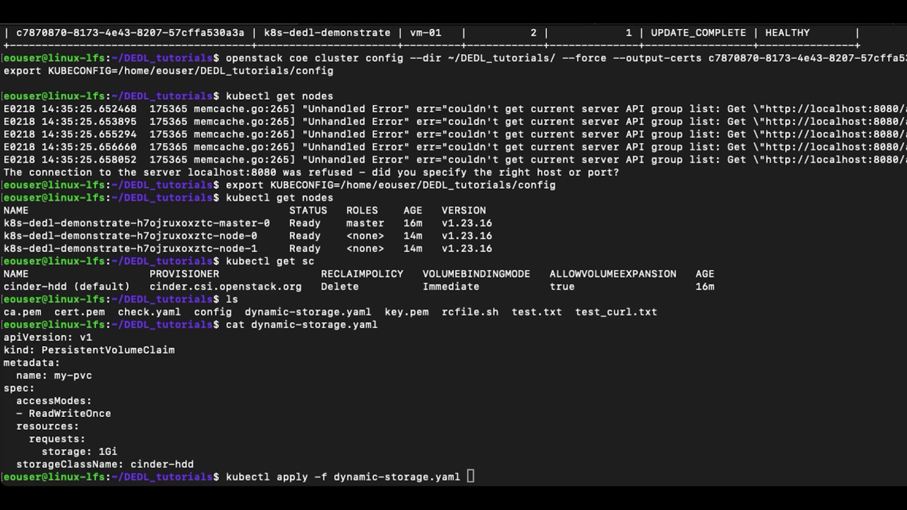
pyautogui.press('Return')
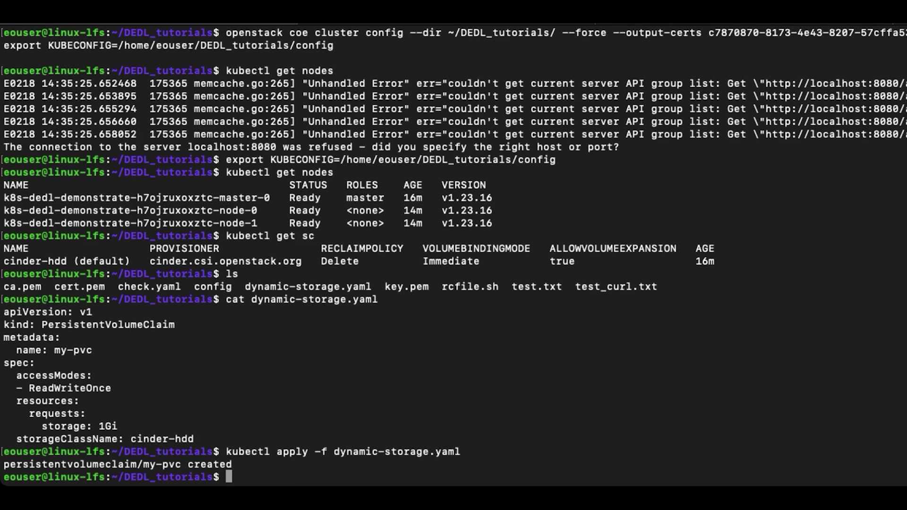
pyautogui.write('kubectl get pvc')
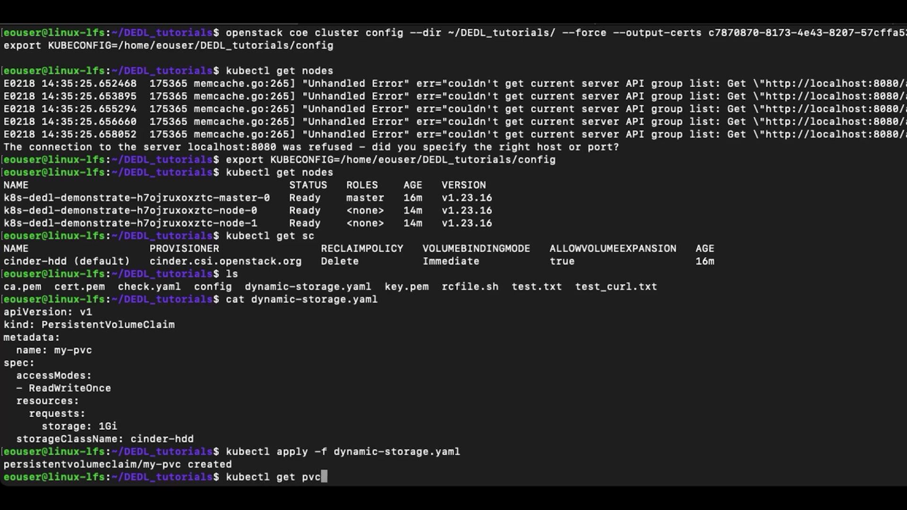
pyautogui.press('Return')
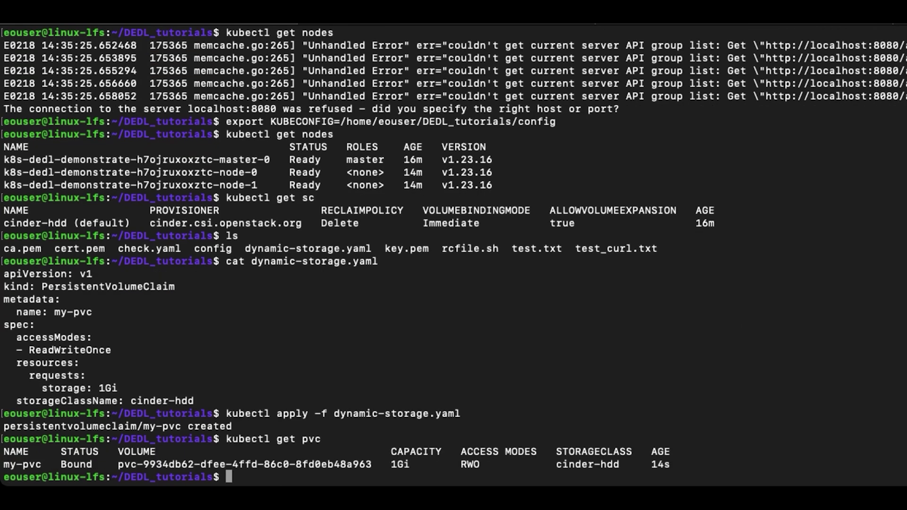
pyautogui.moveTo(390, 464); pyautogui.dragTo(492, 465)
# Step: Print check.yaml and review the nginx pod definition mounting my-pvc
pyautogui.click(669, 453)
pyautogui.write('cat ch')
pyautogui.press('Tab')
pyautogui.press('Return')
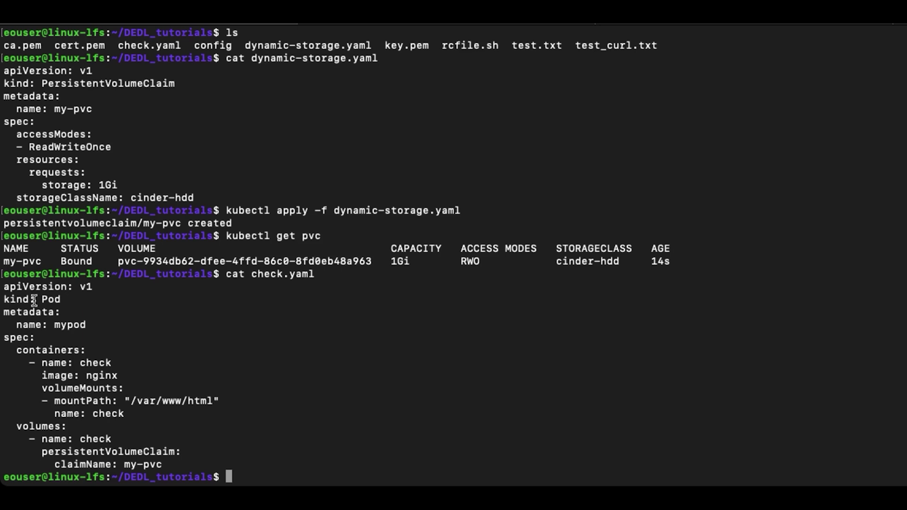
pyautogui.moveTo(66, 300); pyautogui.dragTo(358, 450)
pyautogui.click(679, 294)
# Step: Apply check.yaml to create mypod and open a /bin/bash shell inside it
pyautogui.write('kubectl ap')
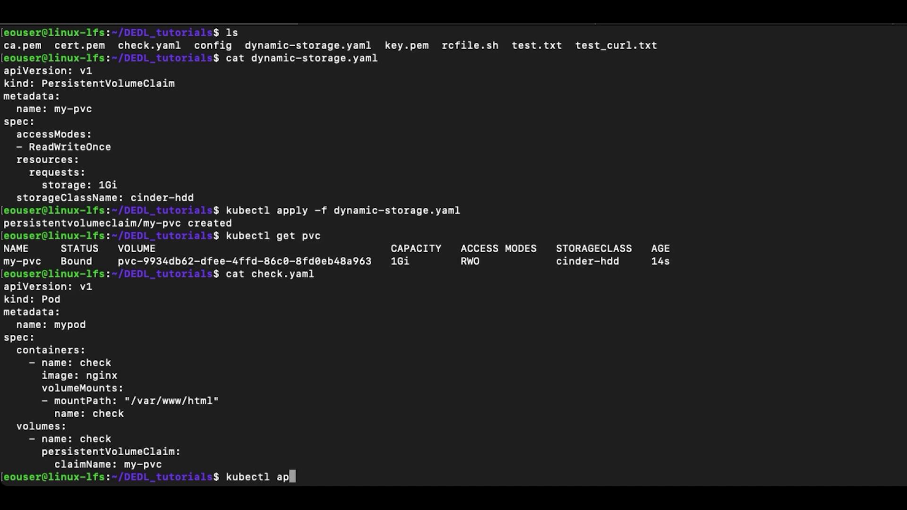
pyautogui.write('ply -f che')
pyautogui.press('Tab')
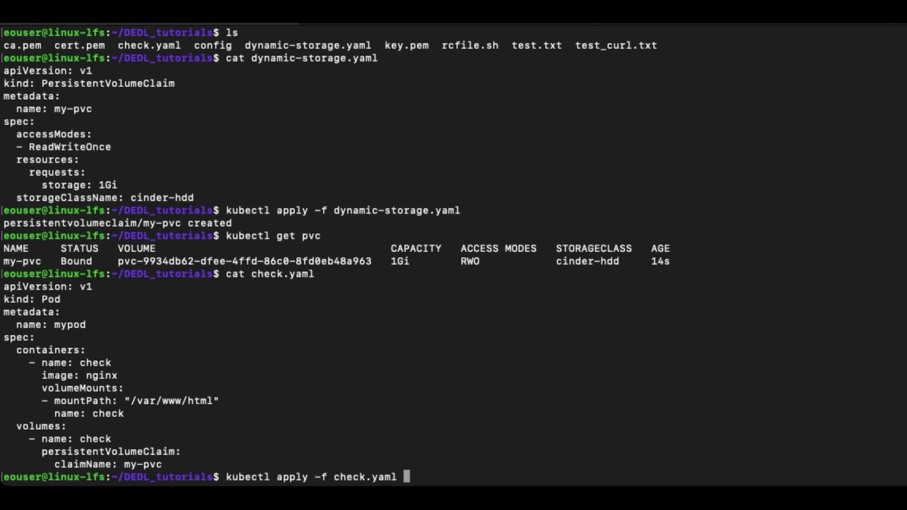
pyautogui.press('Return')
pyautogui.write('ku')
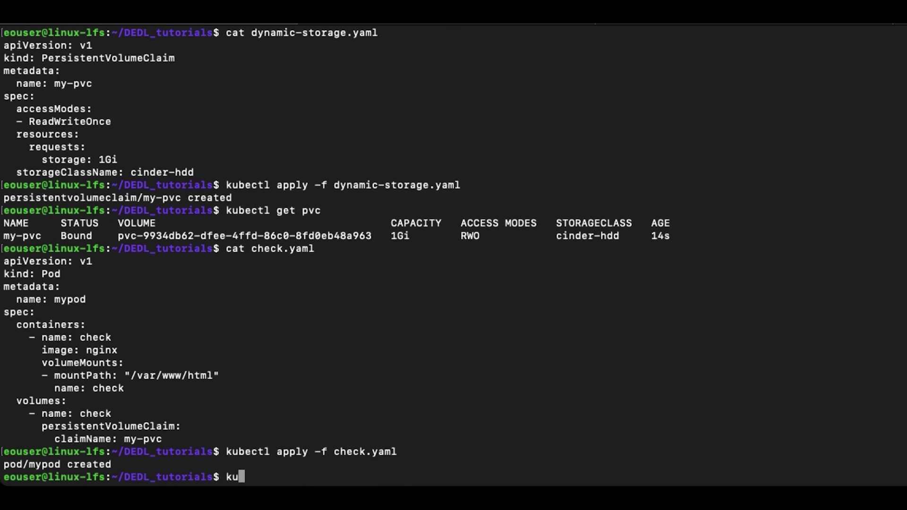
pyautogui.write('bectl exec -it mypod')
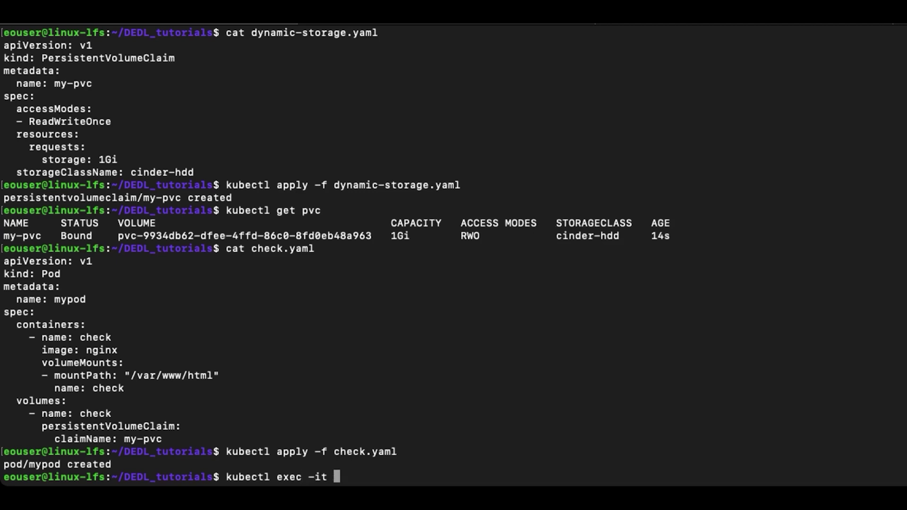
pyautogui.write('-- /bin/bash')
pyautogui.press('Return')
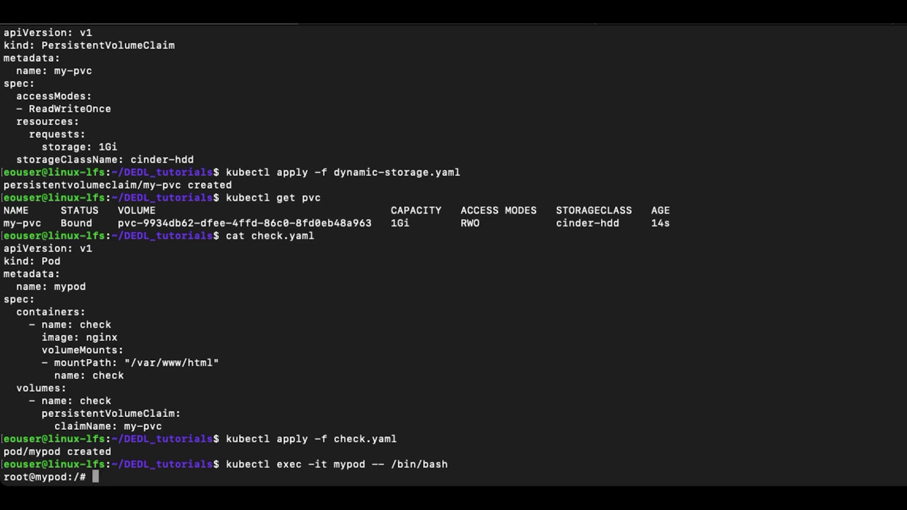
# Step: Create a 500M /var/www/html/example-binary with touch and fallocate, verify 501M with du, then exit
pyautogui.write('touch')
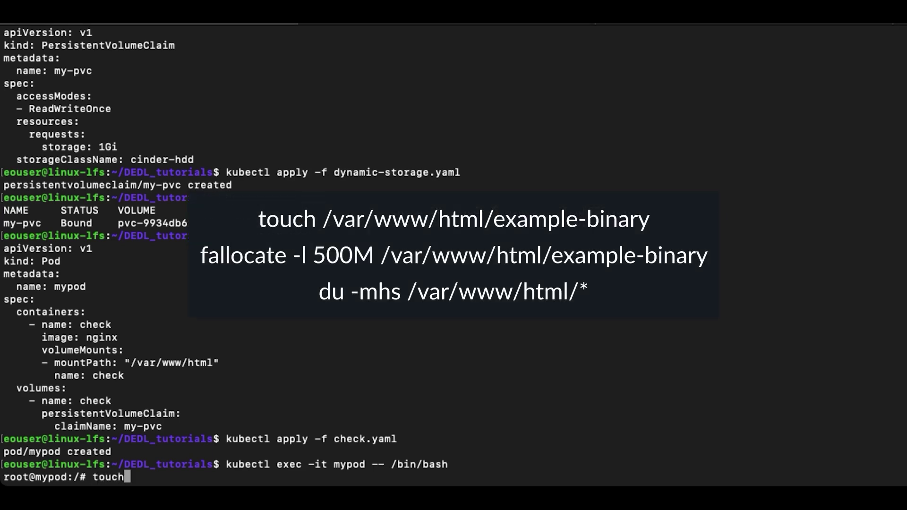
pyautogui.write(' /var/www/')
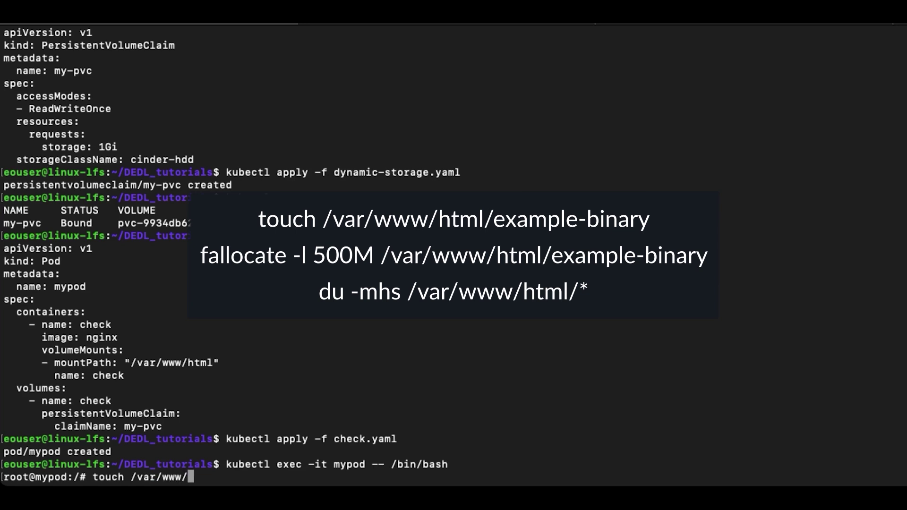
pyautogui.write('html/exam')
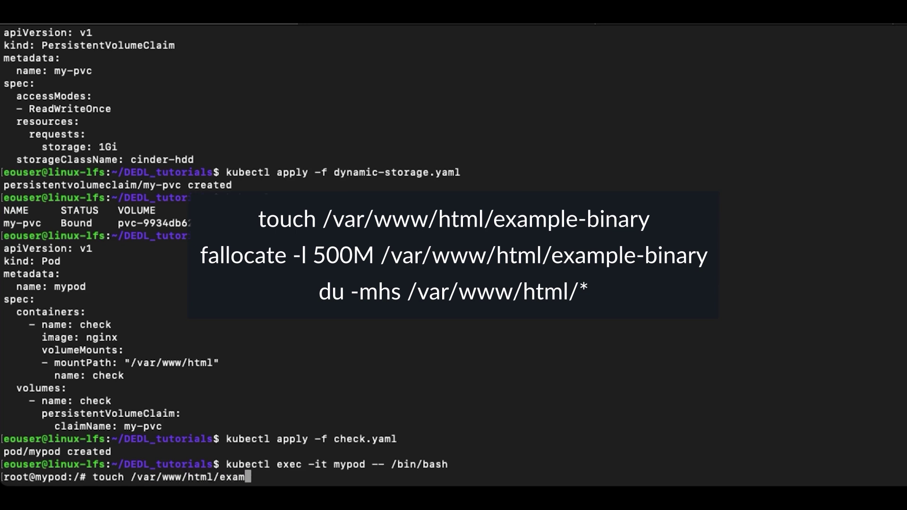
pyautogui.write('ple-binary')
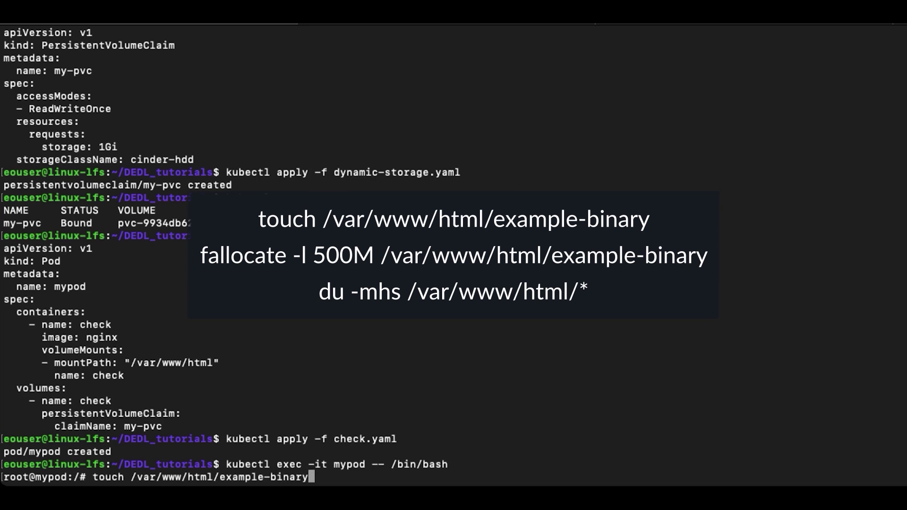
pyautogui.press('Return')
pyautogui.write('fallocate -l 500M /var/www/html/e')
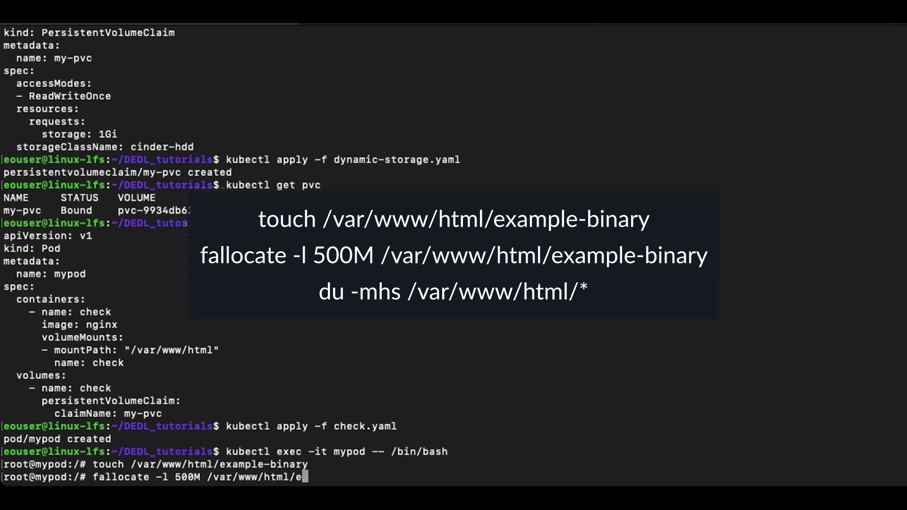
pyautogui.press('Tab')
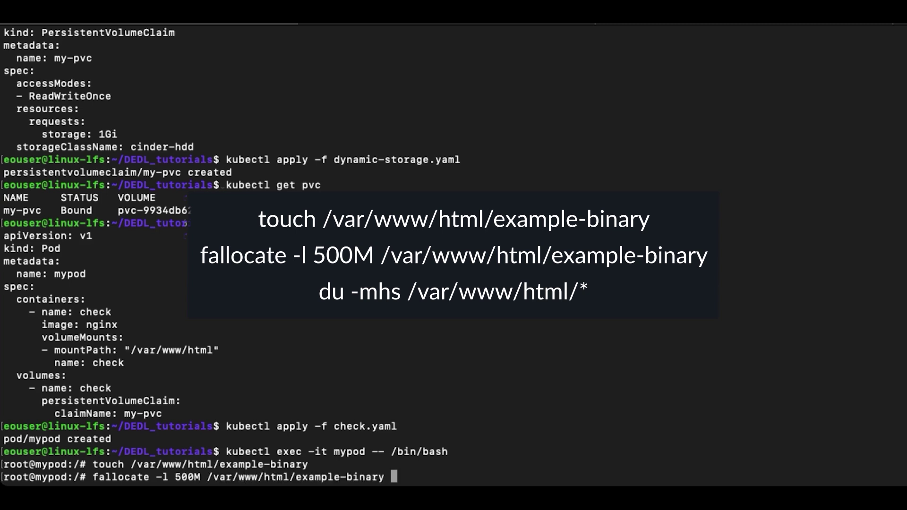
pyautogui.press('Return')
pyautogui.write('du')
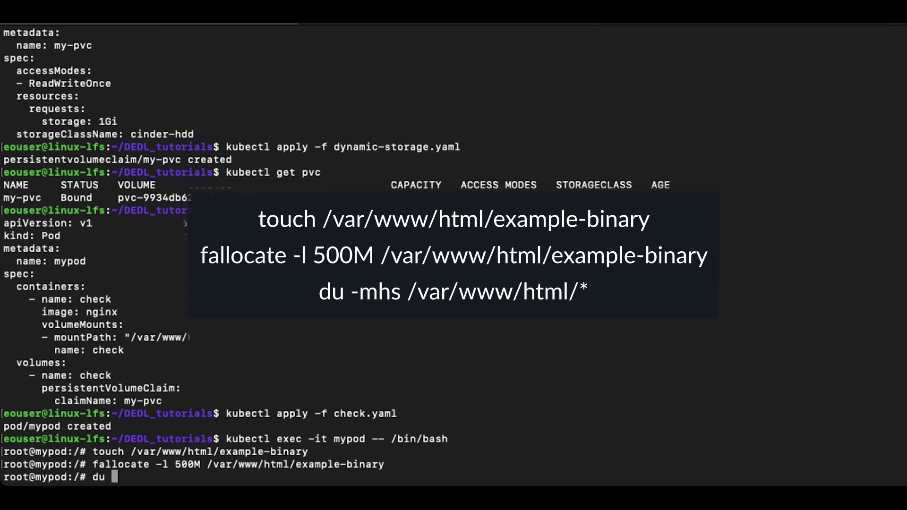
pyautogui.write(' -mhs /var/www/')
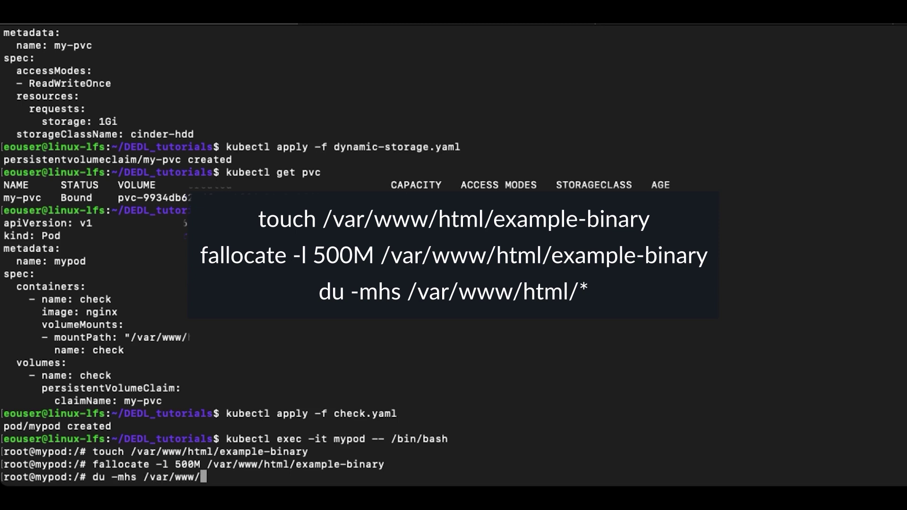
pyautogui.write('html/*')
pyautogui.press('Return')
pyautogui.write('exi')
pyautogui.write('t')
pyautogui.press('Return')
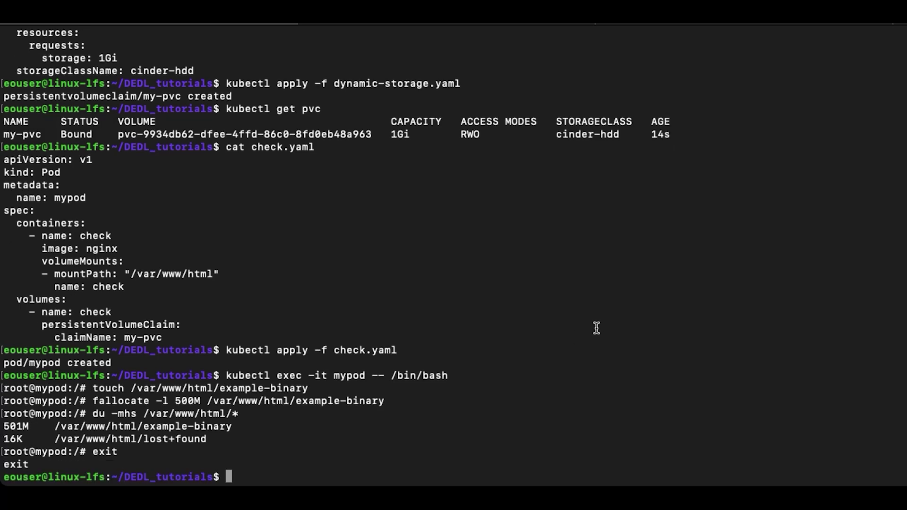
# Step: Delete mypod, recreate it from check.yaml, and open a bash shell in it
pyautogui.write('kubectl dele')
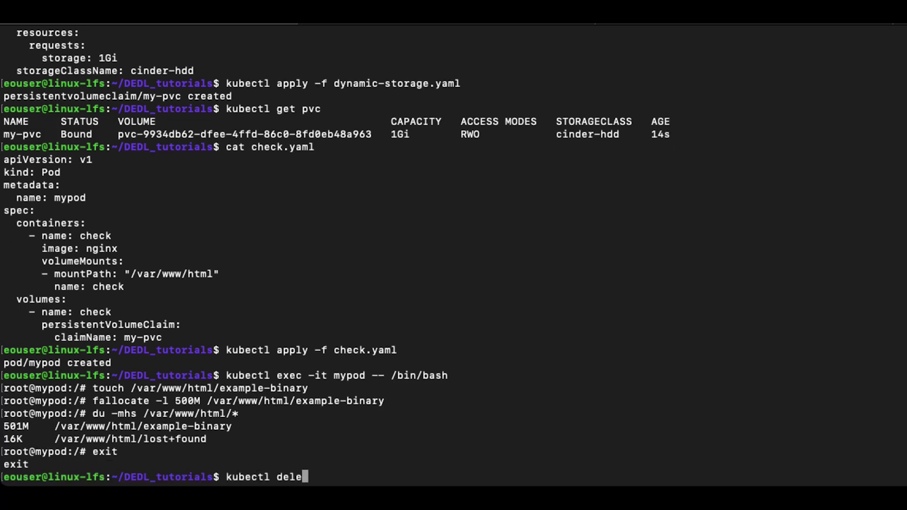
pyautogui.write('te pod mypod')
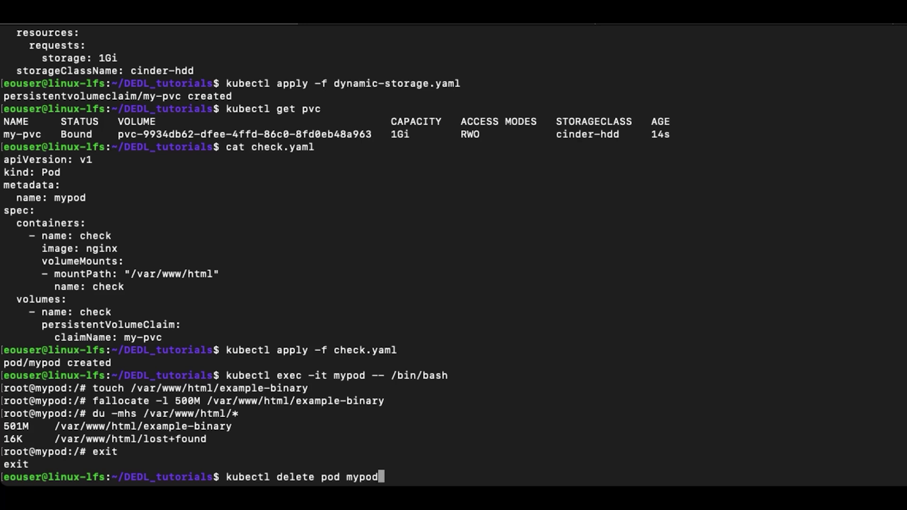
pyautogui.press('Return')
pyautogui.write('kubectl ')
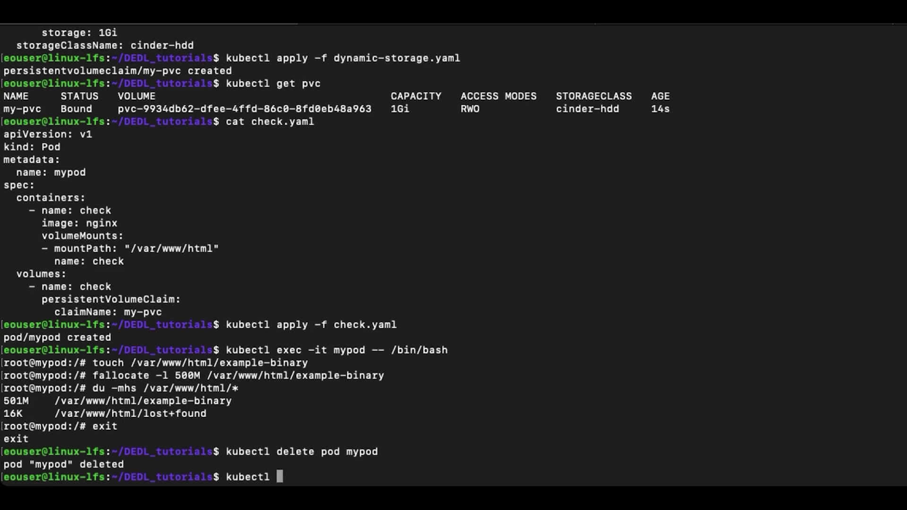
pyautogui.write('apply -f check.yaml')
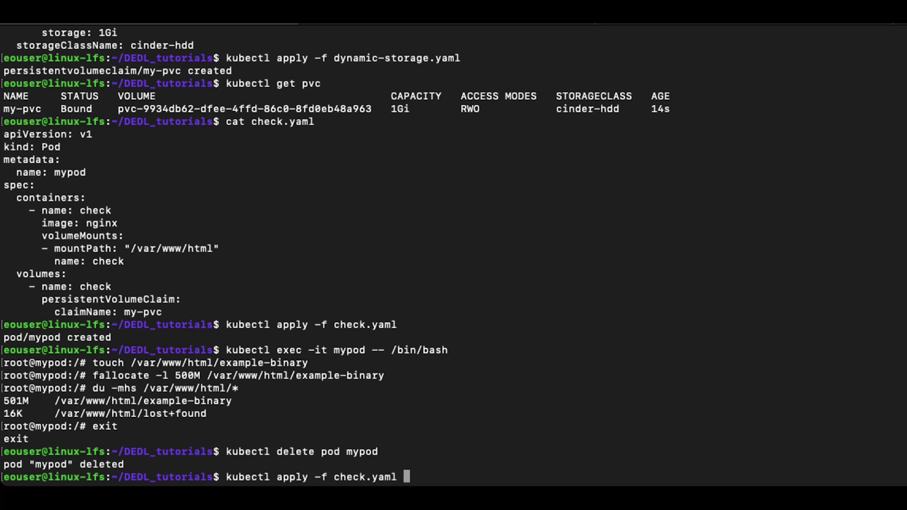
pyautogui.press('Return')
pyautogui.write('kubectl ')
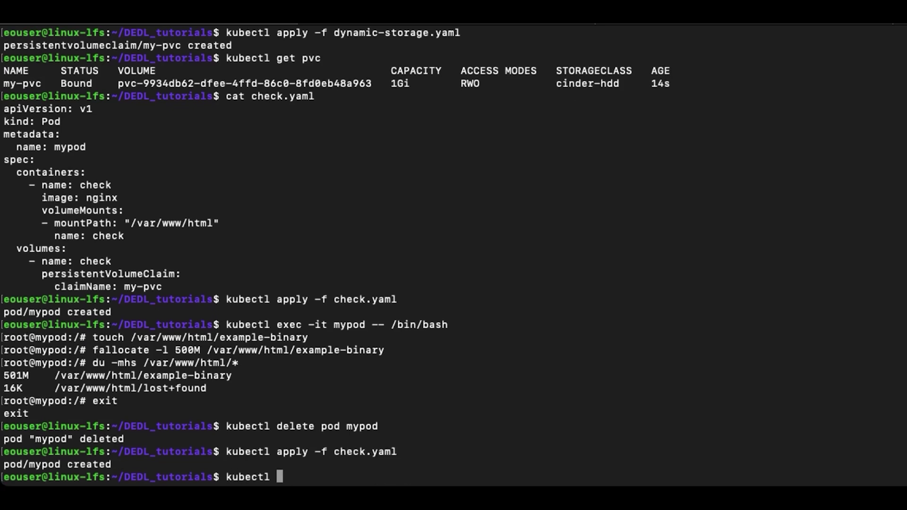
pyautogui.write('exec -it mypod -- /b')
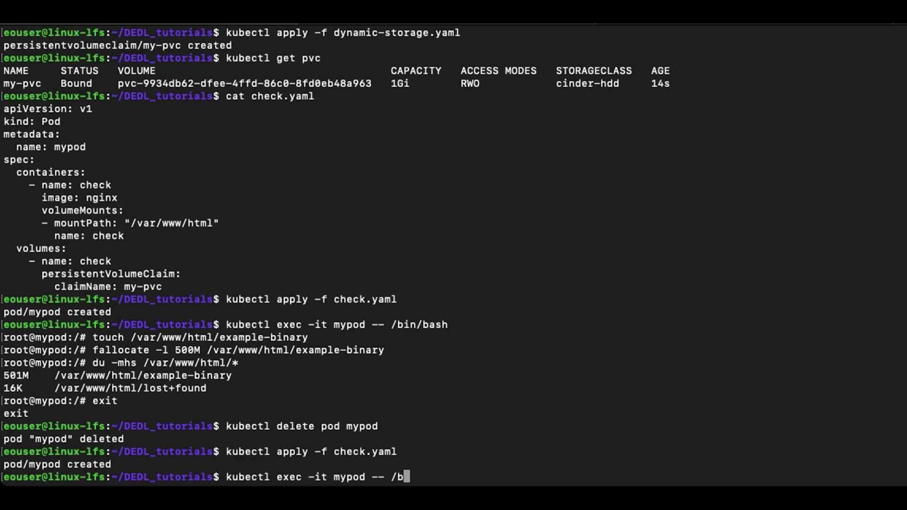
pyautogui.write('in/bash')
pyautogui.press('Return')
# Step: List /var/www/html to confirm example-binary (524288000 bytes) persisted
pyautogui.write('ls -l /var/www/html/')
pyautogui.press('Return')
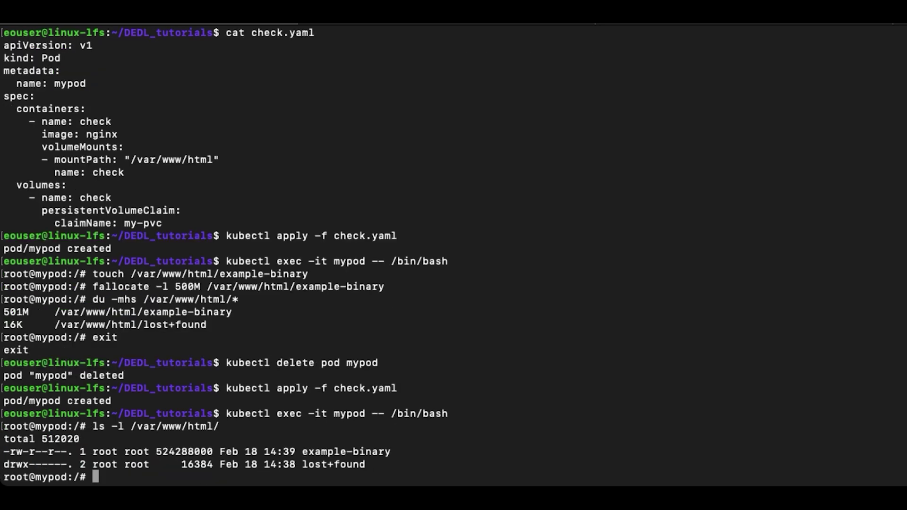
pyautogui.moveTo(416, 451); pyautogui.dragTo(2, 454)
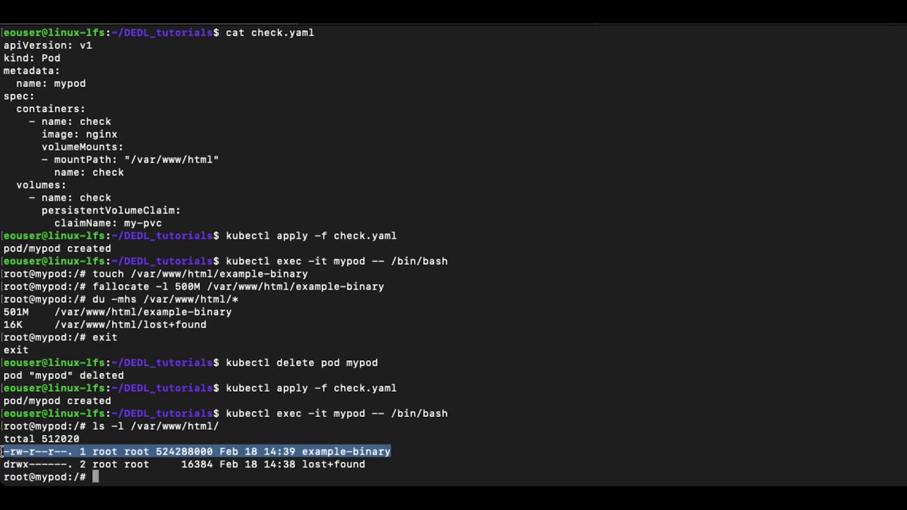
pyautogui.click(620, 435)
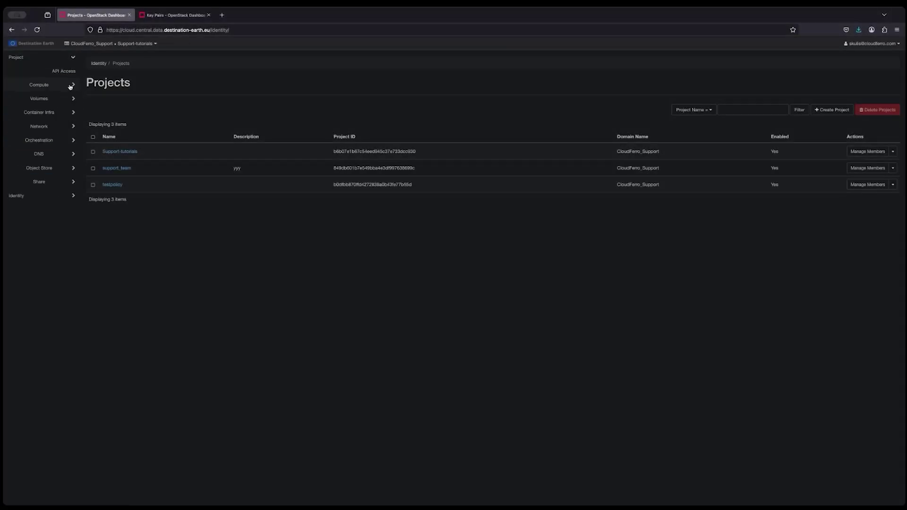
# Step: Start a new project from Identity > Projects and name it new_project
pyautogui.click(53, 194)
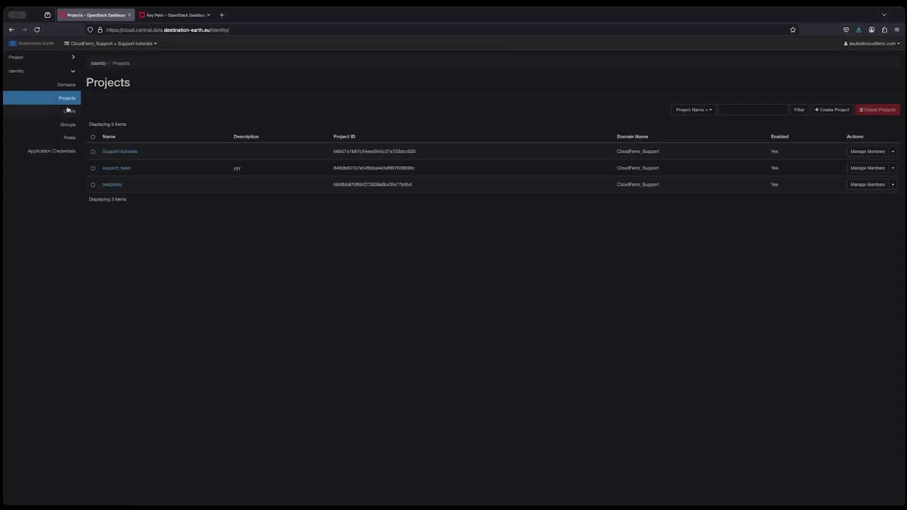
pyautogui.click(70, 98)
pyautogui.click(843, 110)
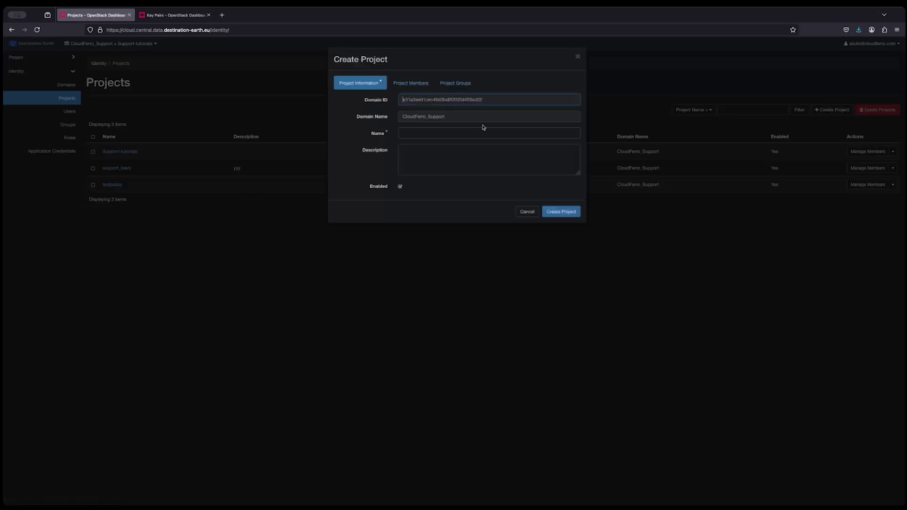
pyautogui.click(427, 136)
pyautogui.write('new_project')
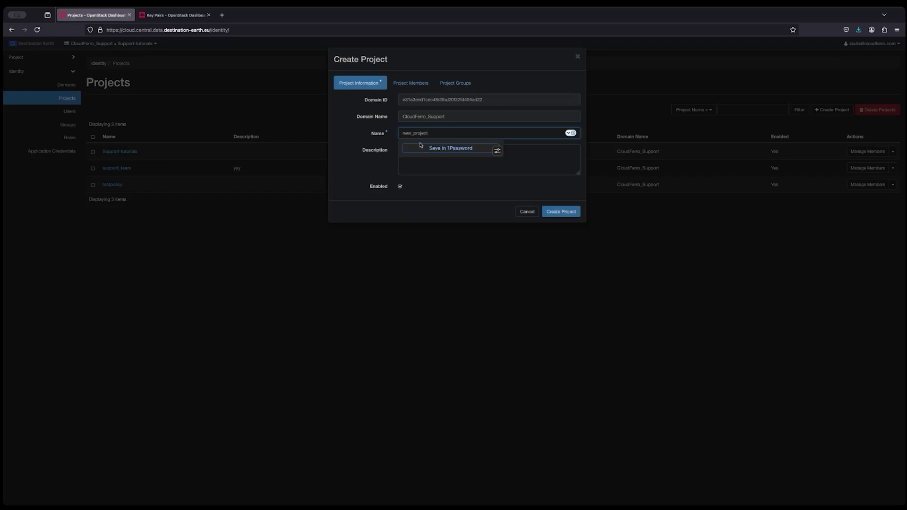
pyautogui.click(374, 173)
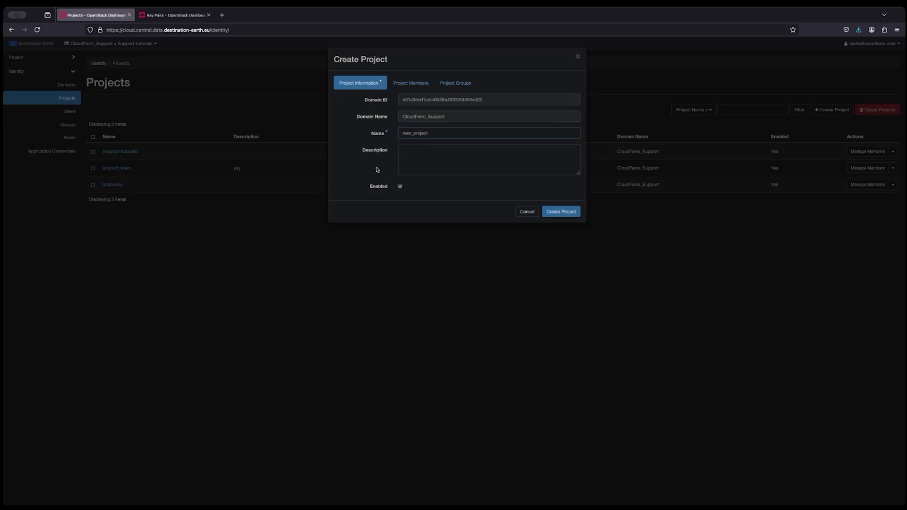
# Step: Add one user as a project member and create new_project
pyautogui.click(407, 80)
pyautogui.scroll(-1, 394, 223)
pyautogui.scroll(-2, 392, 241)
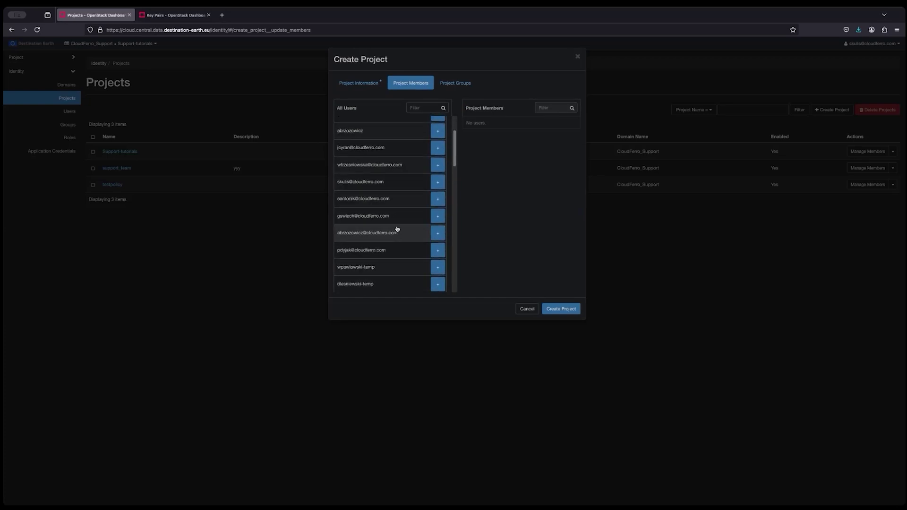
pyautogui.click(438, 182)
pyautogui.click(459, 87)
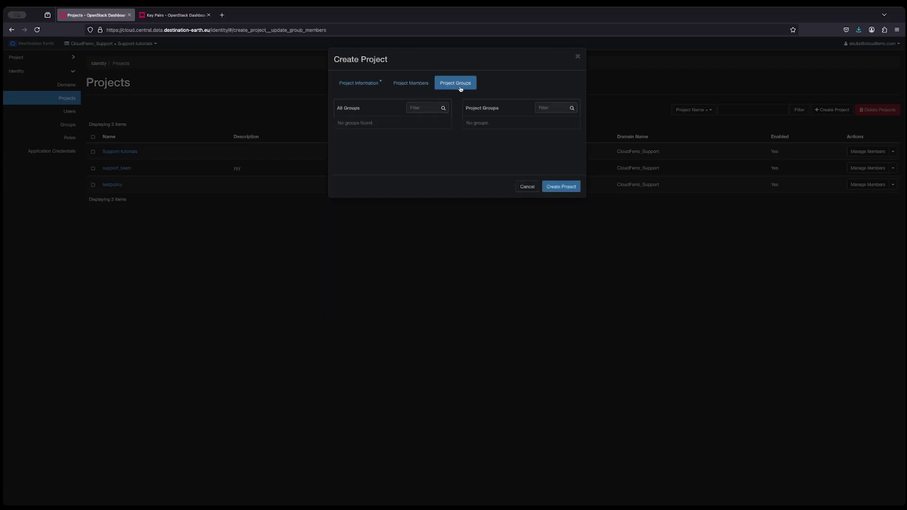
pyautogui.click(560, 187)
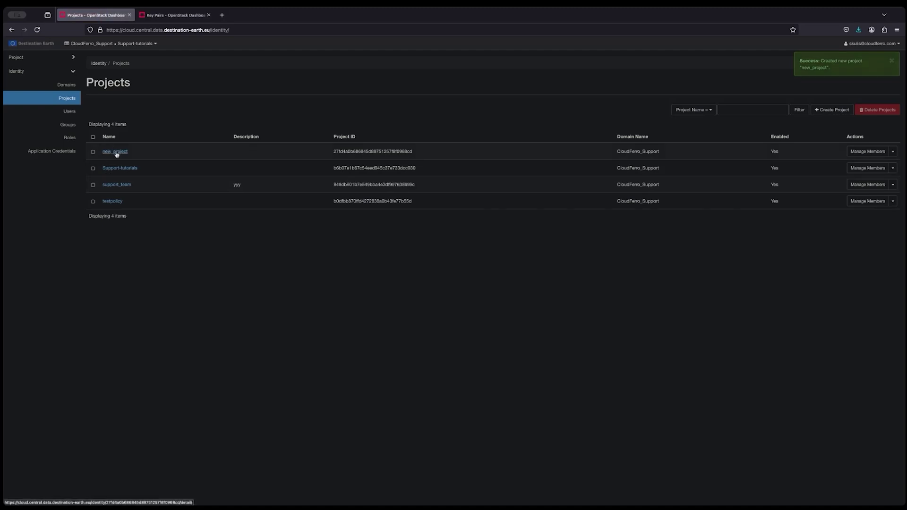
# Step: Start a new user under Identity > Users with a user name and a generated password saved to the password manager
pyautogui.click(73, 113)
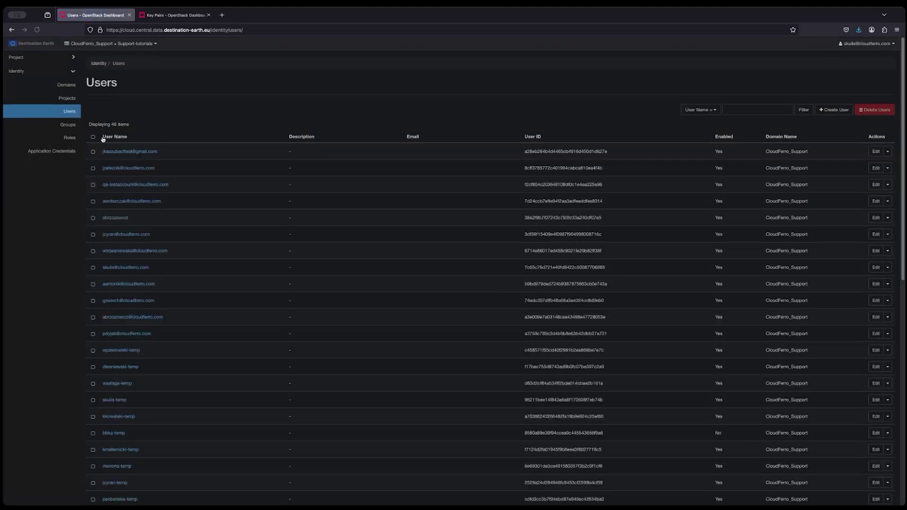
pyautogui.click(831, 109)
pyautogui.click(362, 137)
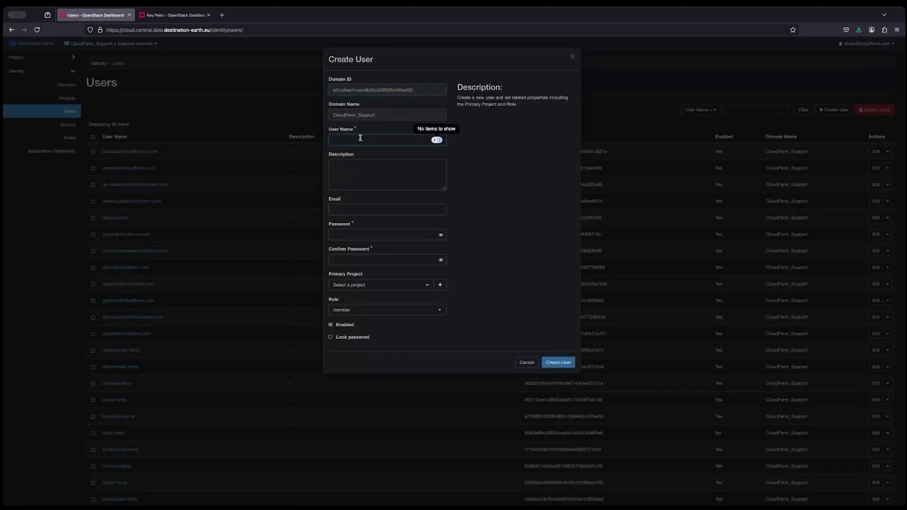
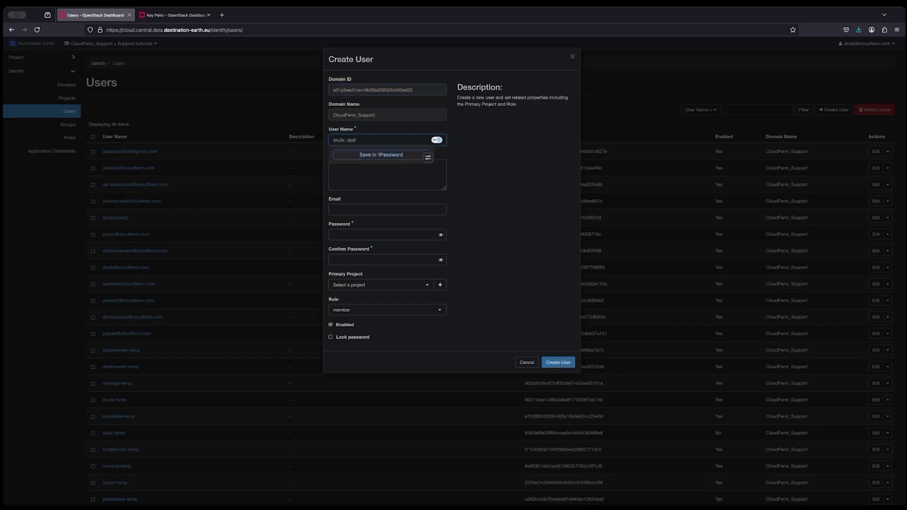
pyautogui.click(397, 209)
pyautogui.click(395, 238)
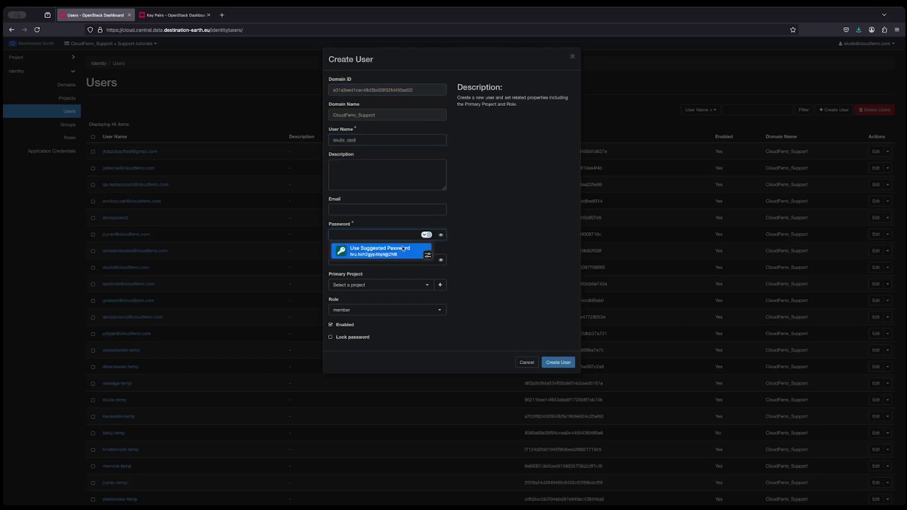
pyautogui.click(377, 252)
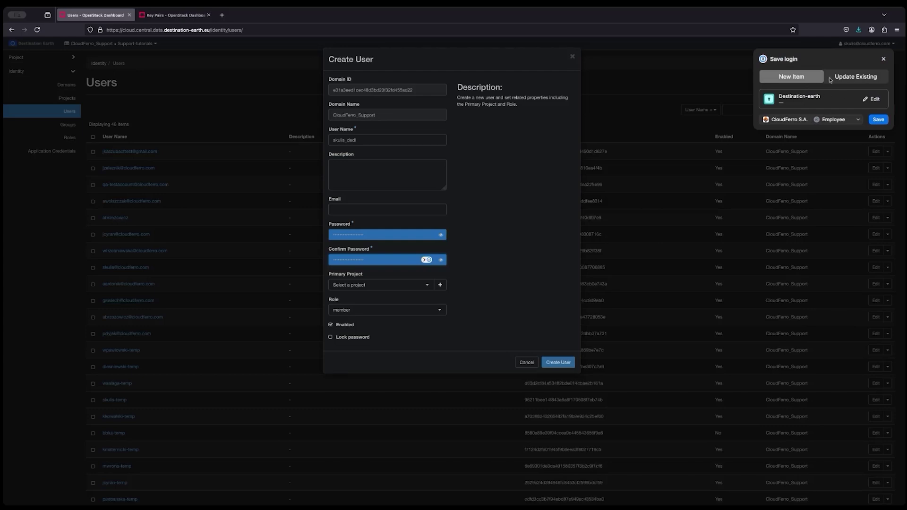
pyautogui.click(877, 120)
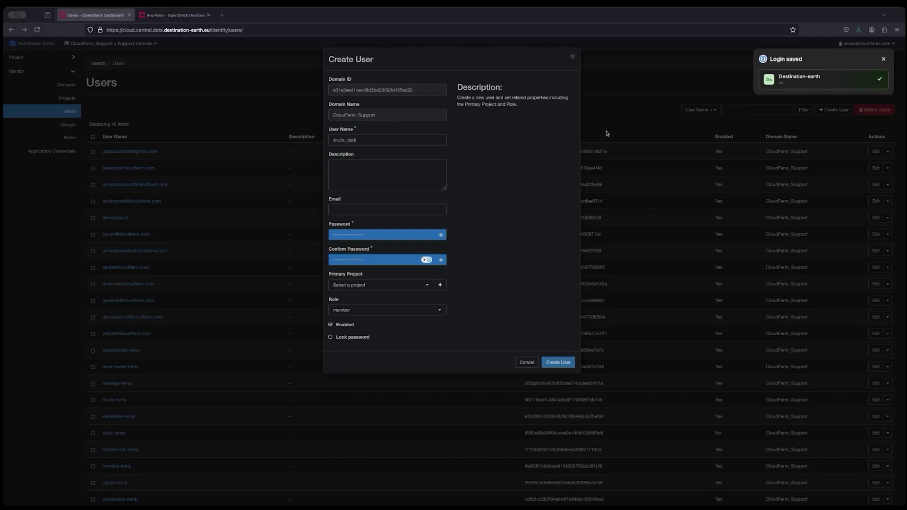
# Step: Make new_project the user's primary project, create the user, and go to the Projects list
pyautogui.click(397, 289)
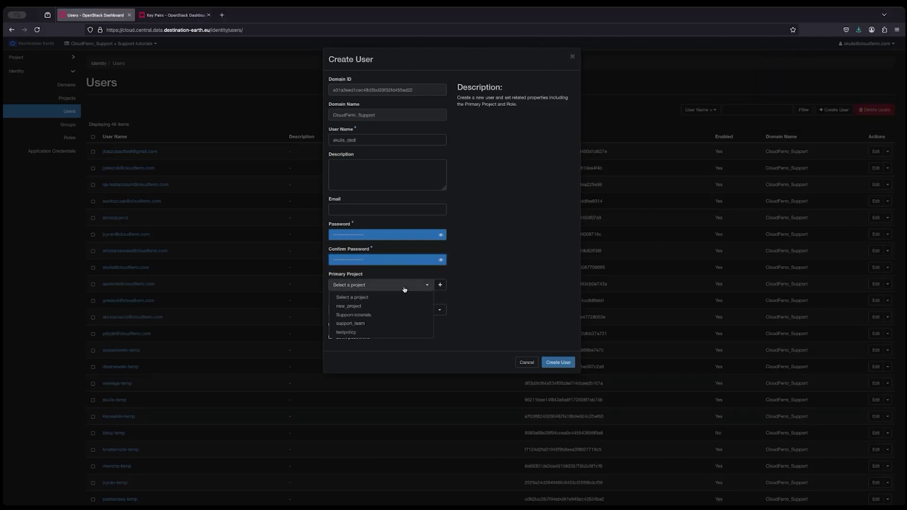
pyautogui.click(355, 306)
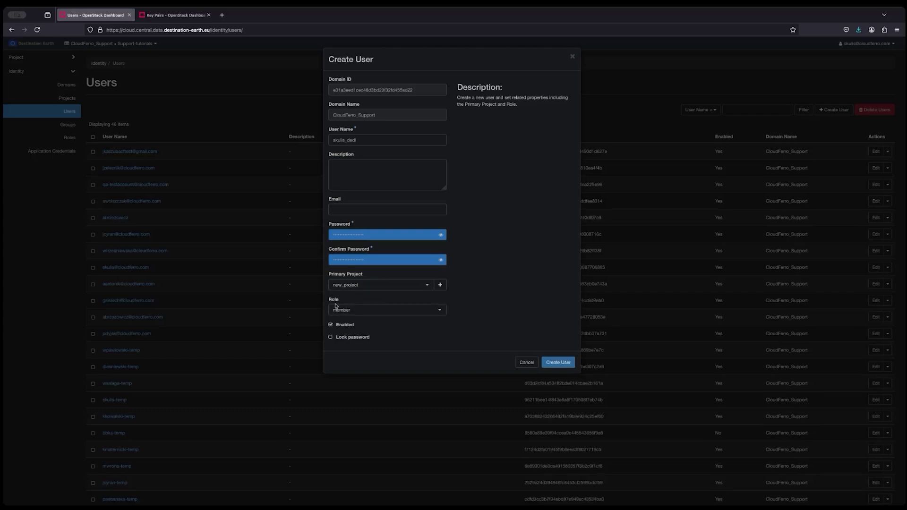
pyautogui.click(565, 366)
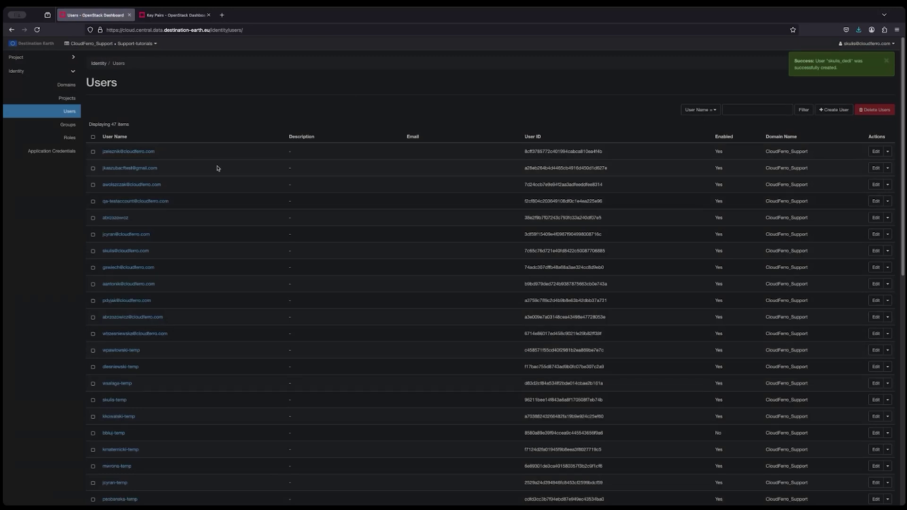
pyautogui.click(65, 98)
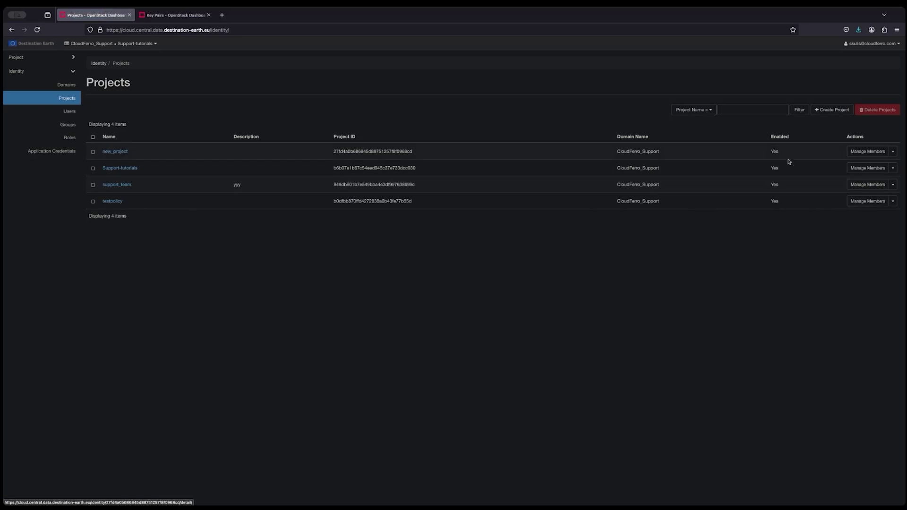
# Step: Give the new user the heat_stack_owner role in new_project, then sign out of the dashboard
pyautogui.click(865, 155)
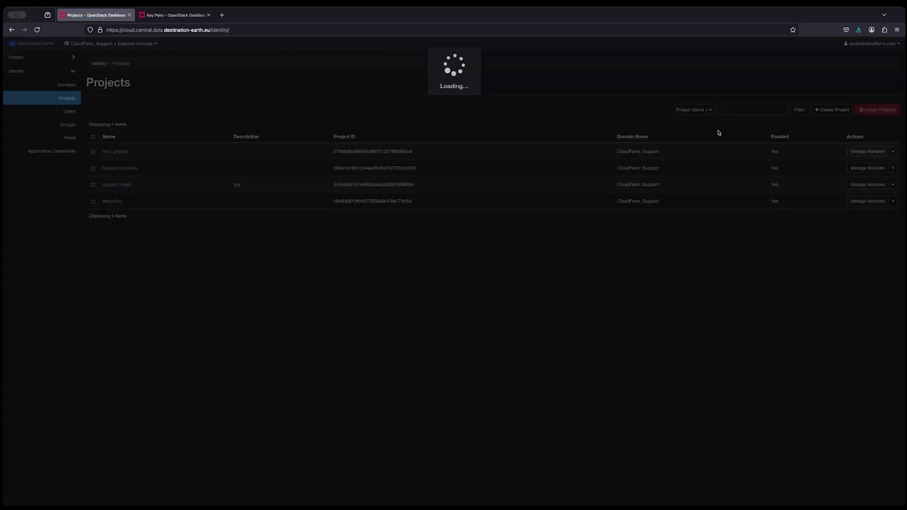
pyautogui.click(556, 143)
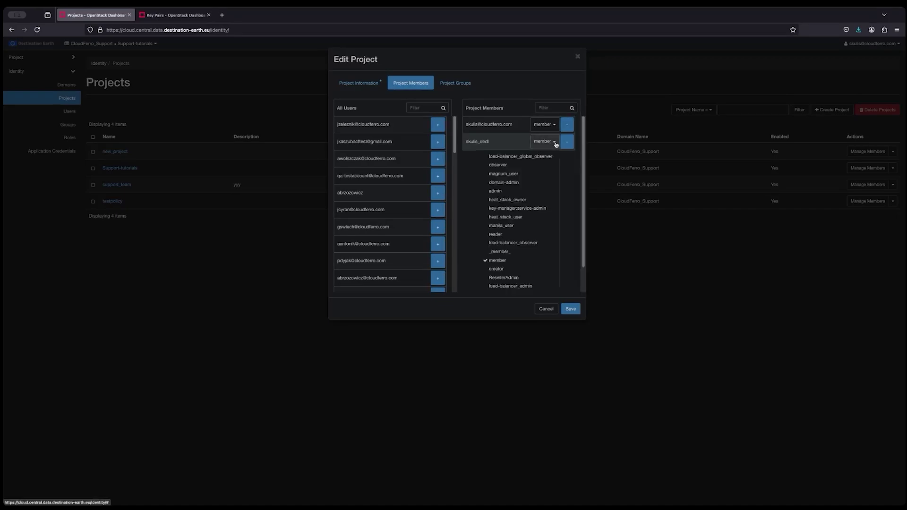
pyautogui.click(510, 200)
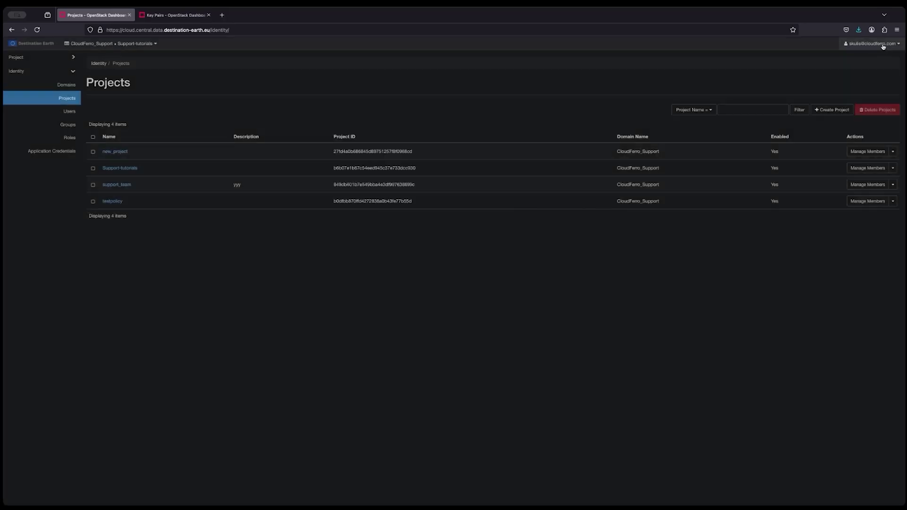
pyautogui.click(881, 45)
pyautogui.click(836, 106)
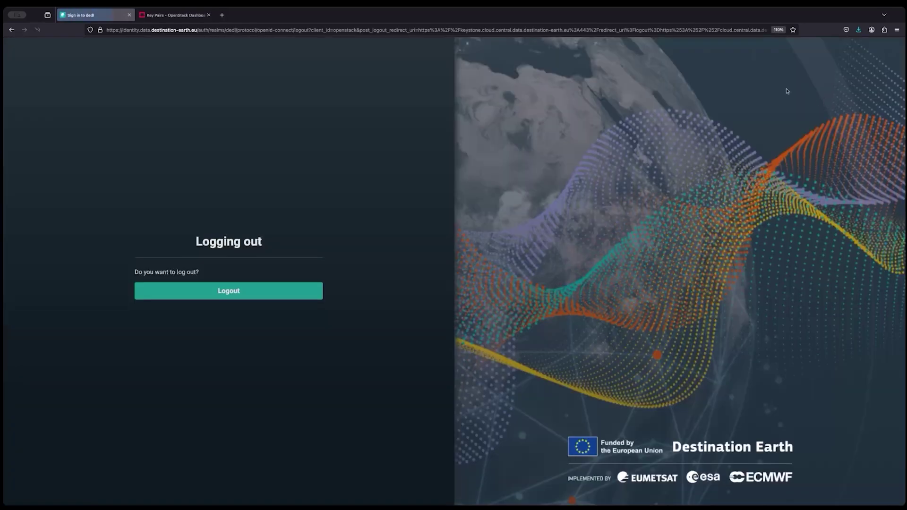
# Step: Log out and sign back in as the new user with a local keystone account, domain and pasted password
pyautogui.click(201, 287)
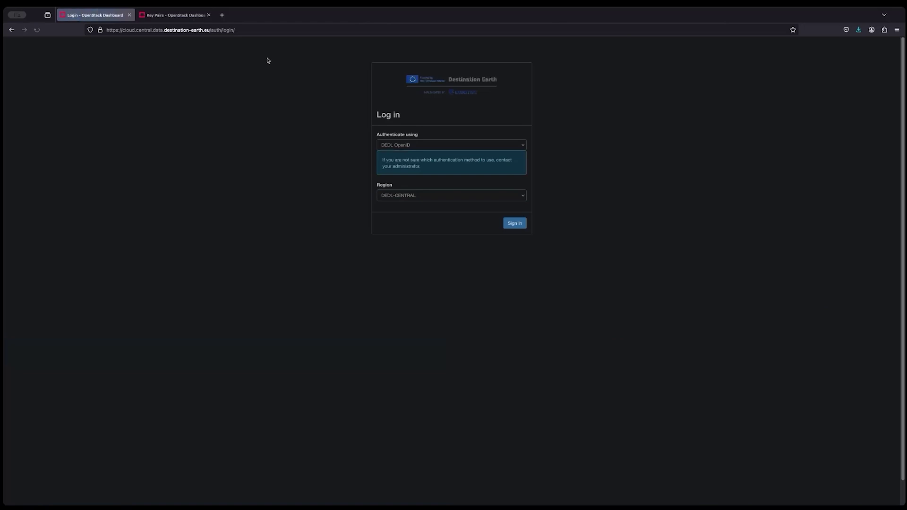
pyautogui.click(451, 144)
pyautogui.click(418, 168)
pyautogui.click(411, 197)
pyautogui.write('CloudFerro_Support')
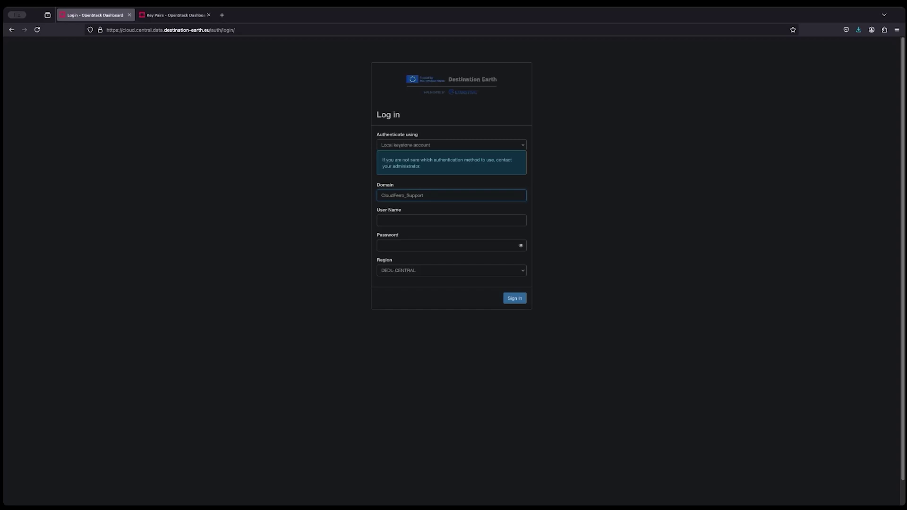
pyautogui.click(451, 220)
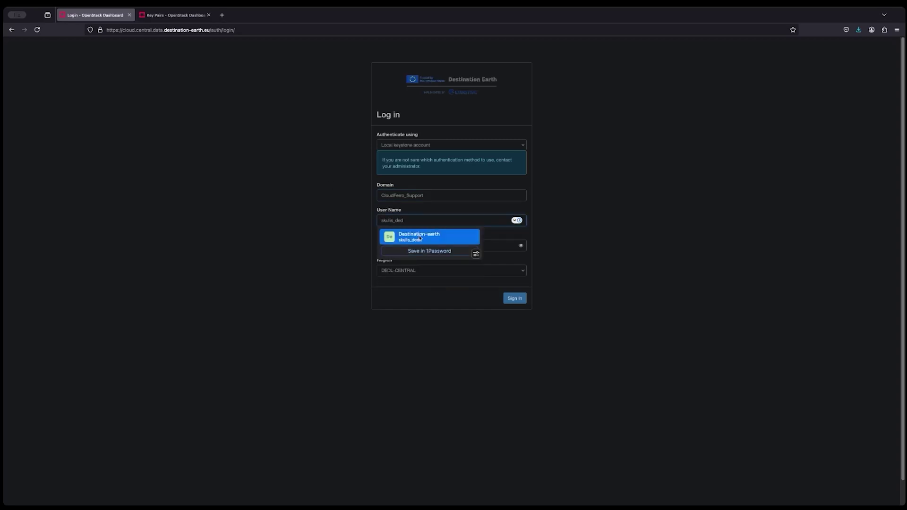
pyautogui.click(447, 246)
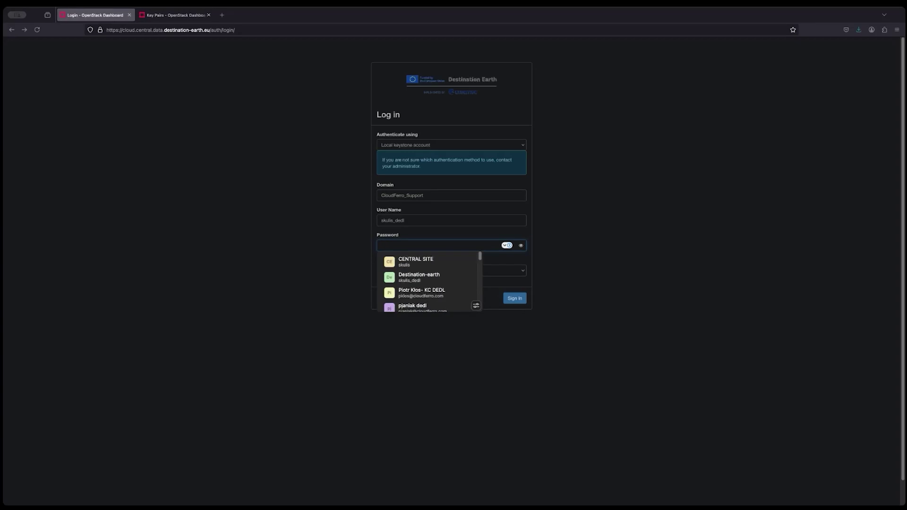
pyautogui.click(402, 241)
pyautogui.press('super+v')
pyautogui.click(515, 299)
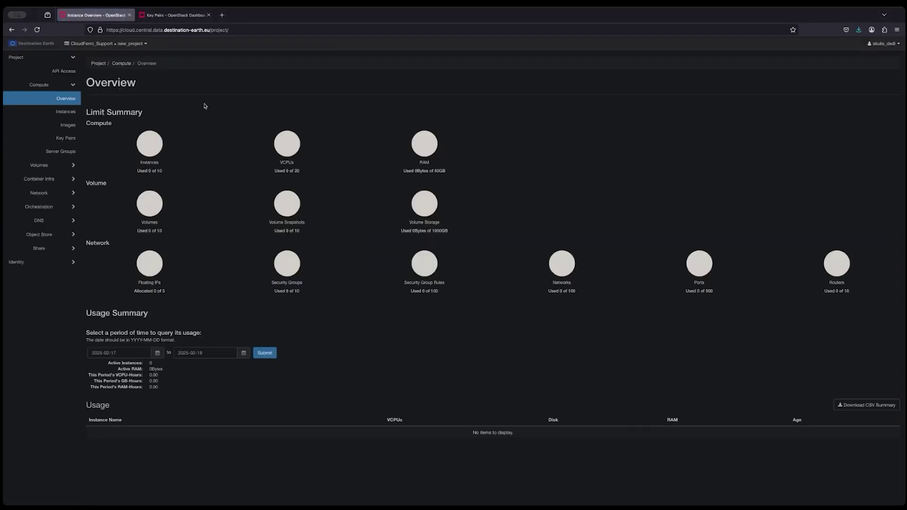
# Step: Check the new user's project switcher, instances and the Identity > Projects list
pyautogui.click(146, 43)
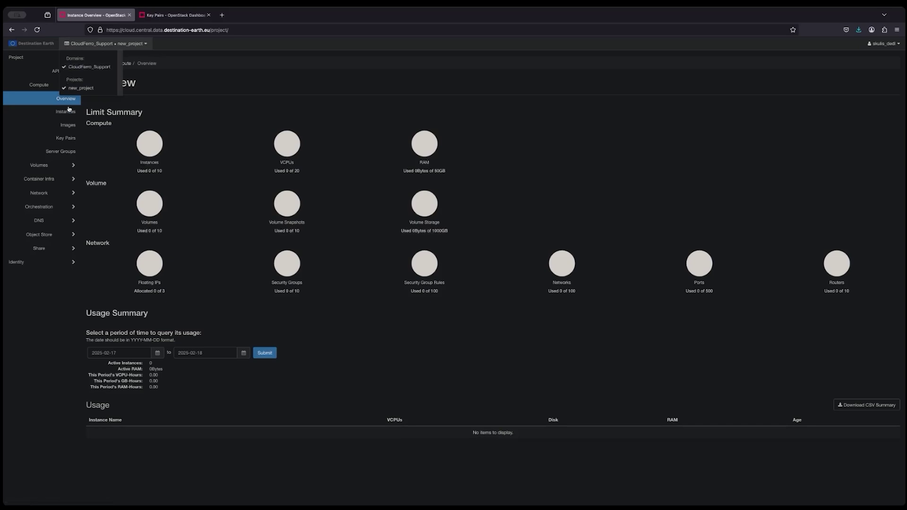
pyautogui.click(68, 112)
pyautogui.click(48, 262)
pyautogui.click(66, 84)
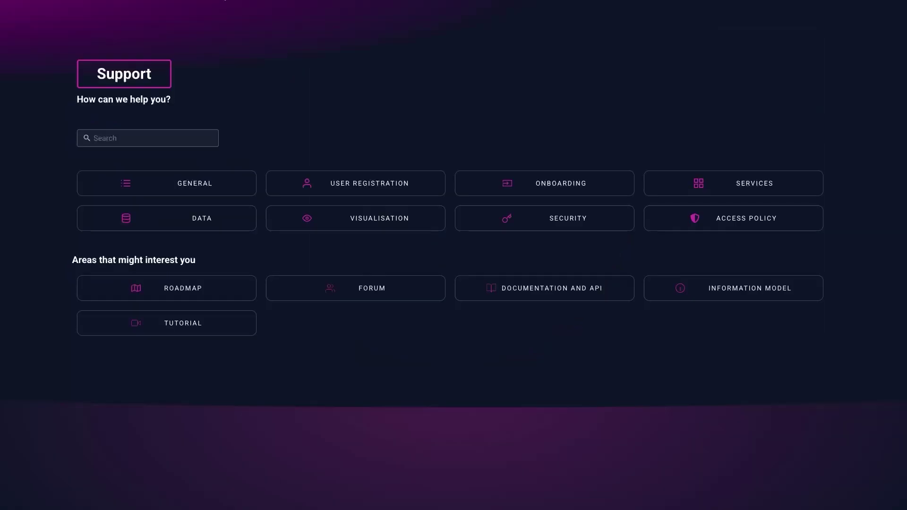
# Step: Open the support contact form with issue type User Request and involved service General
pyautogui.scroll(-3, 575, 247)
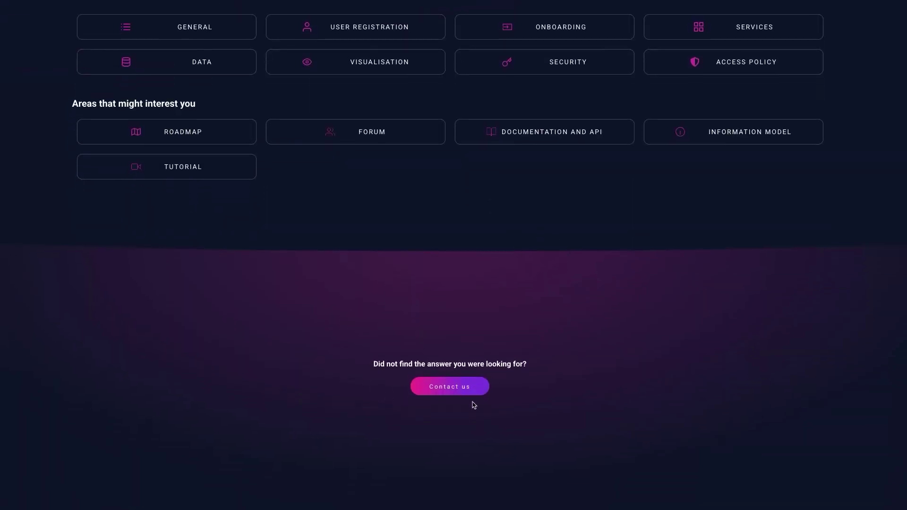
pyautogui.click(464, 385)
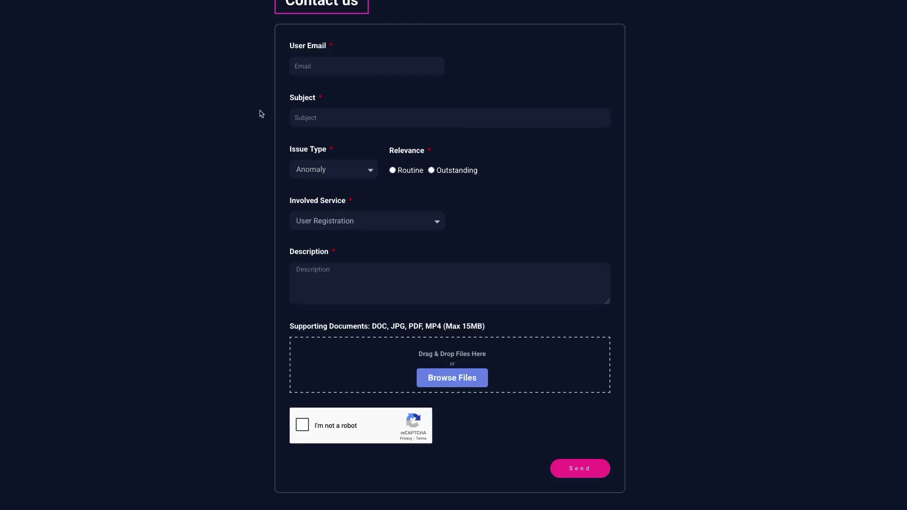
pyautogui.click(355, 171)
pyautogui.click(352, 189)
pyautogui.click(418, 222)
pyautogui.click(359, 232)
pyautogui.click(419, 271)
pyautogui.scroll(-1, 822, 318)
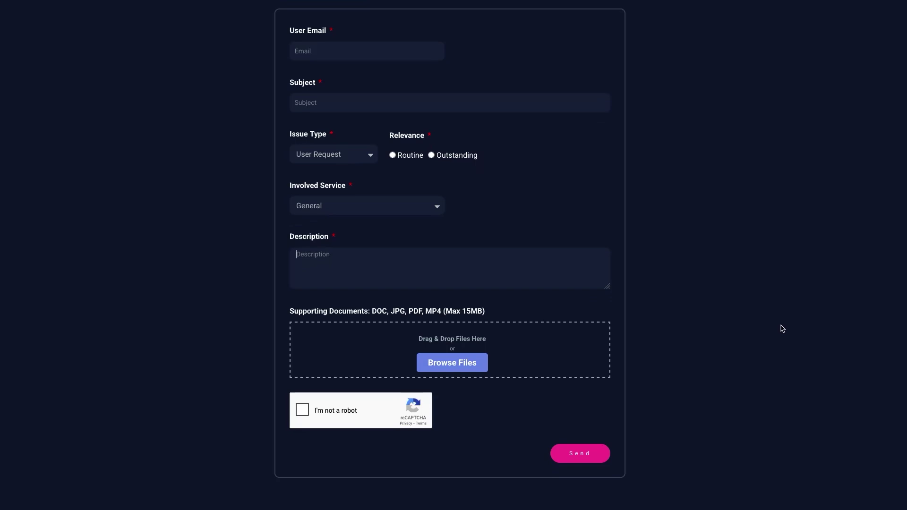
pyautogui.click(579, 459)
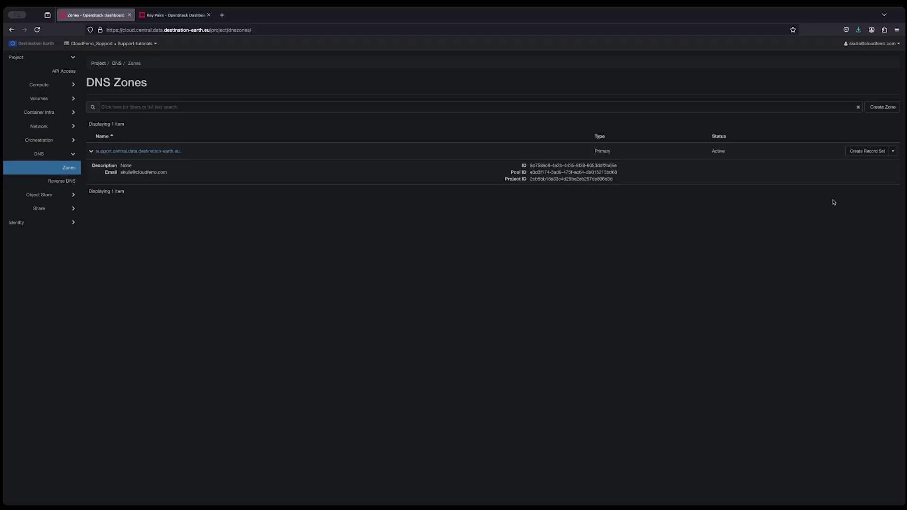
# Step: Add an A record set for support.central.data.destination-earth.eu. pointing to 217.71.193.160
pyautogui.click(876, 152)
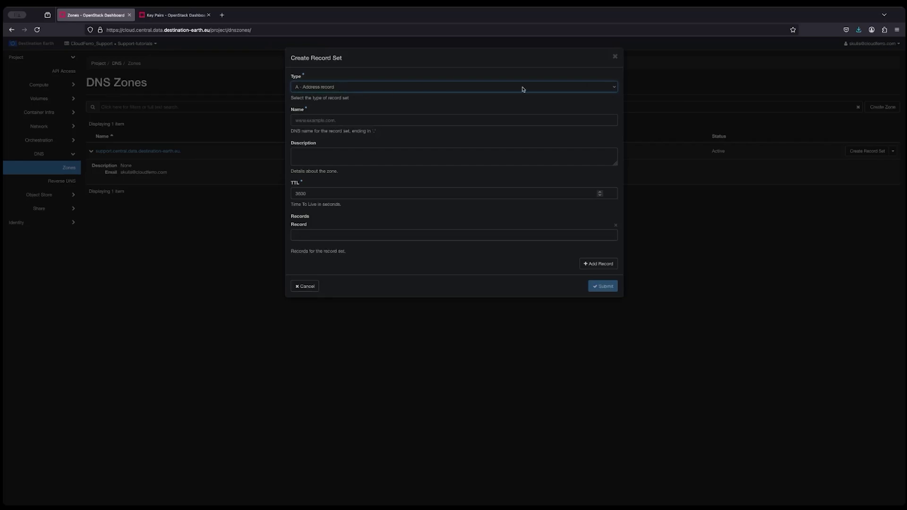
pyautogui.click(505, 120)
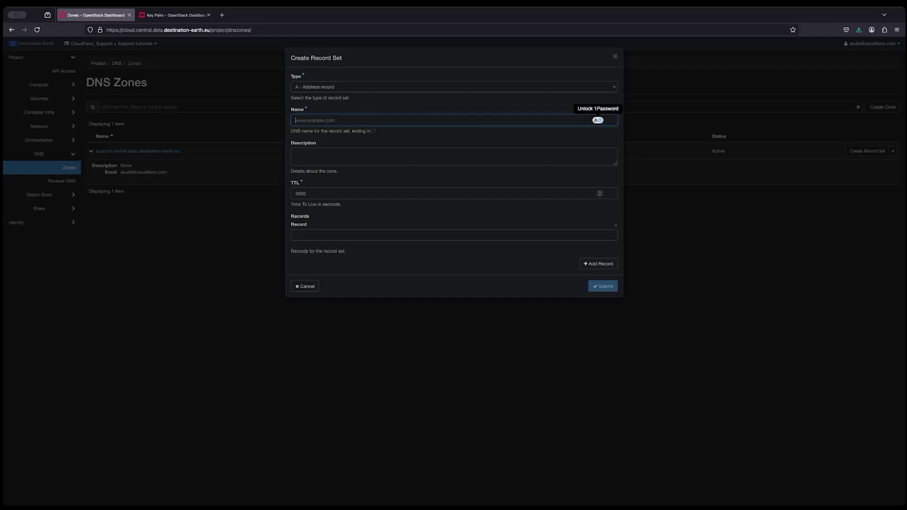
pyautogui.press('super+Tab')
pyautogui.click(342, 120)
pyautogui.write('support.central.data.destination-earth.eu.')
pyautogui.click(383, 234)
pyautogui.write('217.71.19')
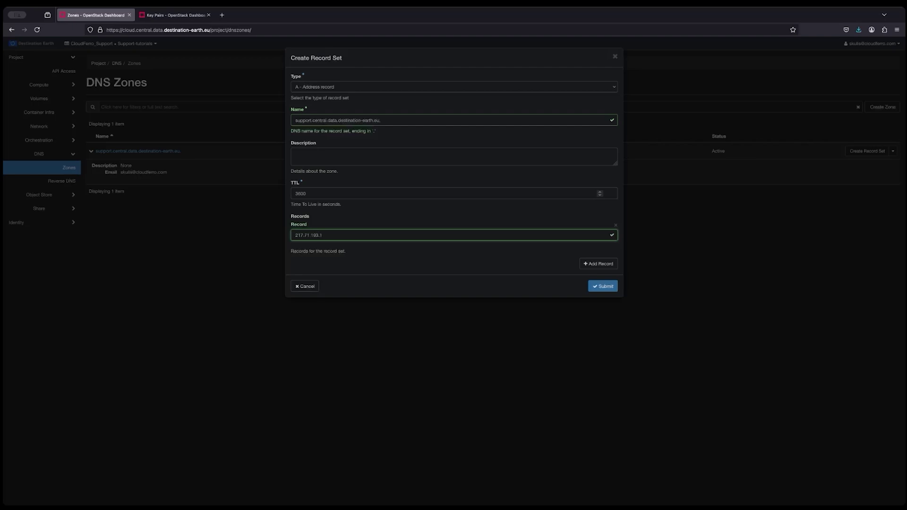
pyautogui.click(608, 288)
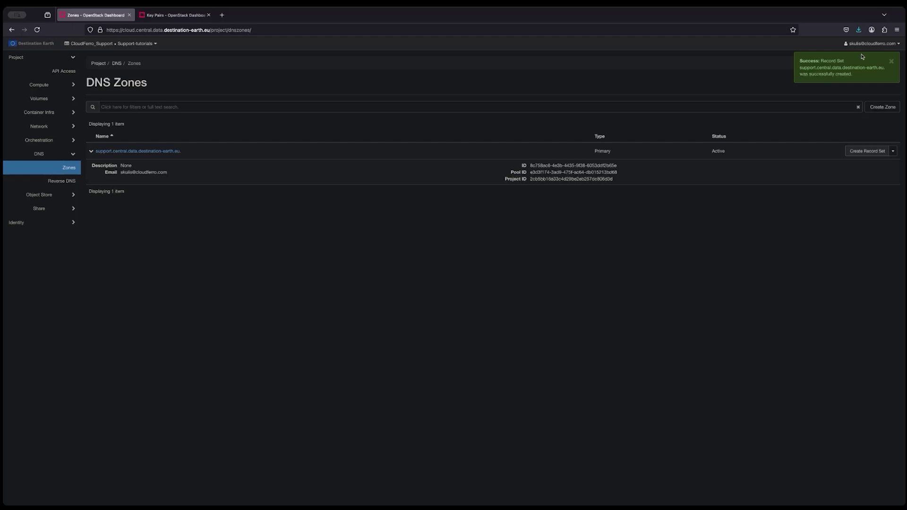
pyautogui.click(147, 150)
# Step: Inspect the zone's A record set, delete it, and return to the DNS zones list
pyautogui.click(144, 126)
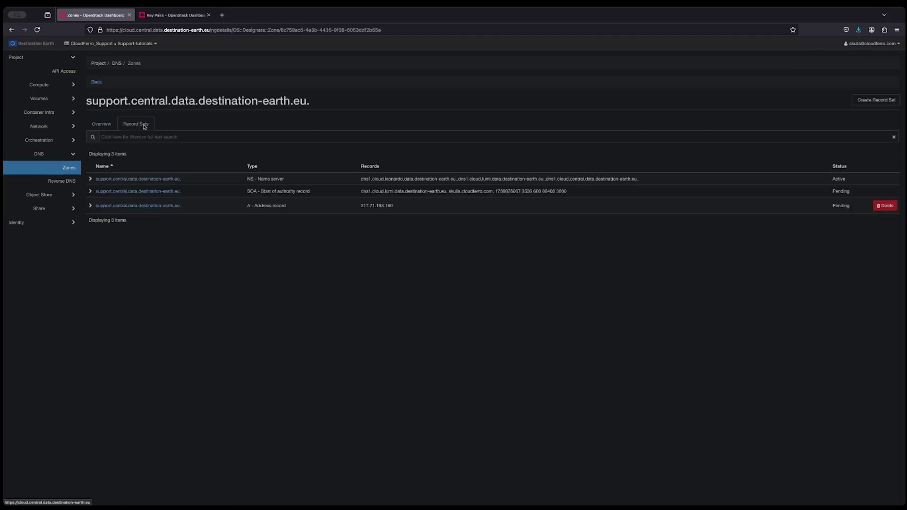
pyautogui.click(91, 206)
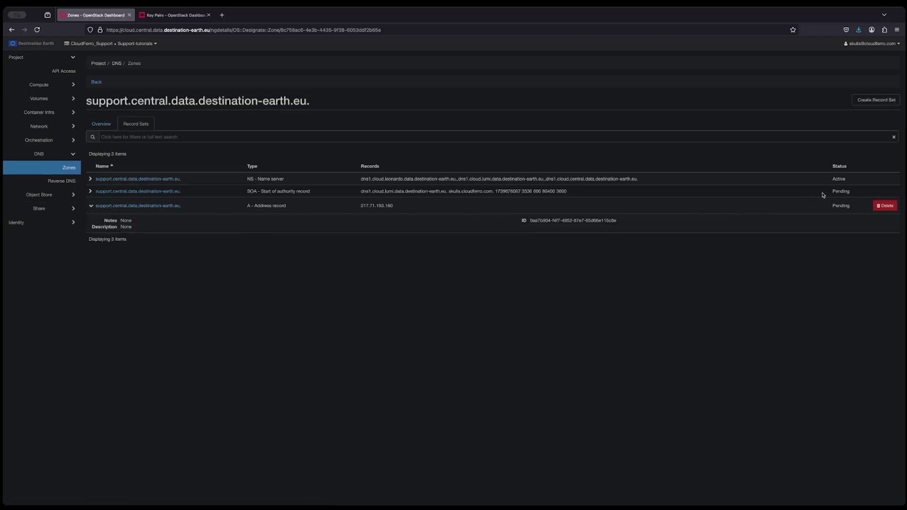
pyautogui.click(102, 126)
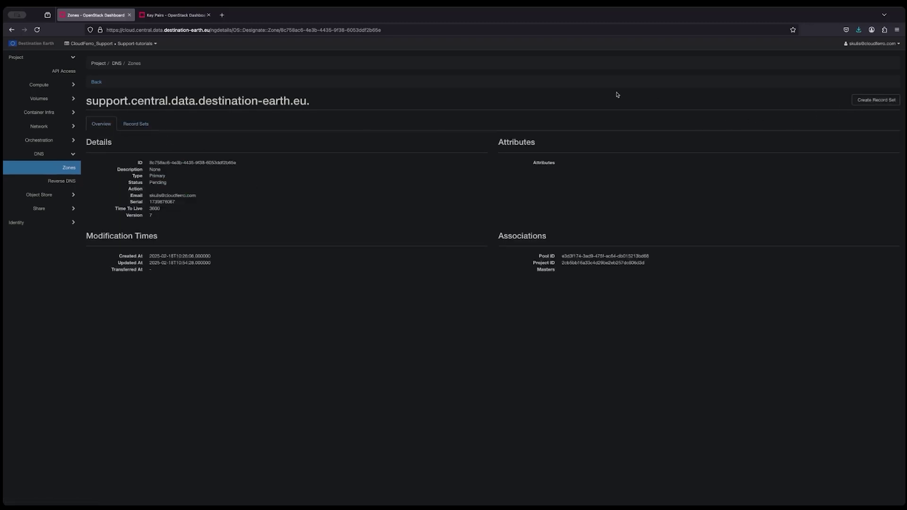
pyautogui.click(135, 124)
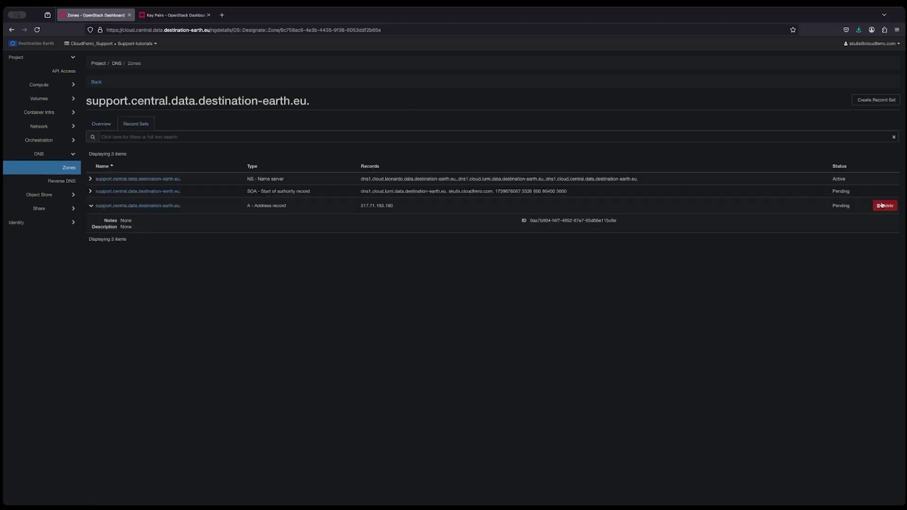
pyautogui.click(884, 206)
pyautogui.click(544, 103)
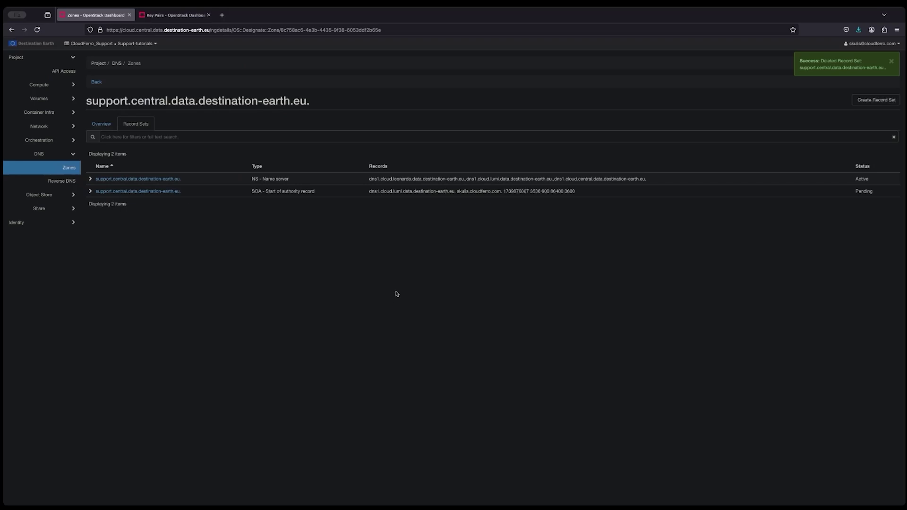
pyautogui.click(101, 125)
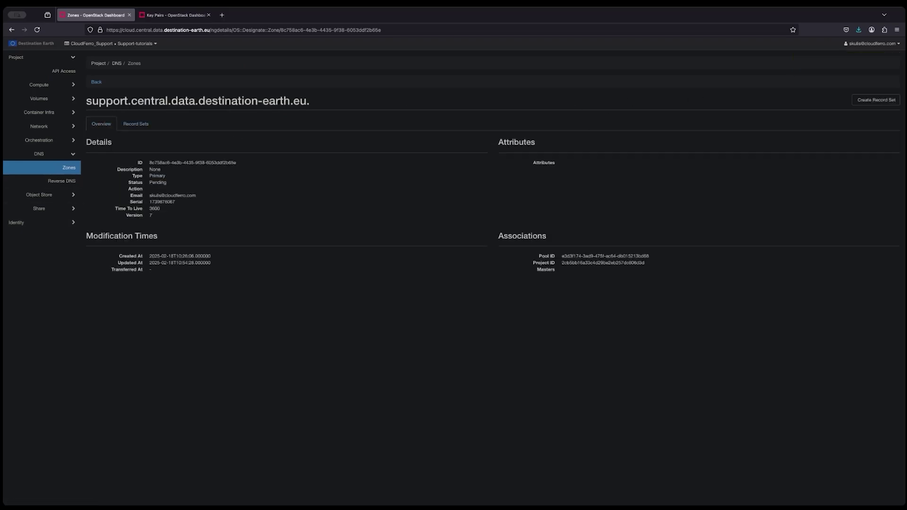
pyautogui.click(61, 166)
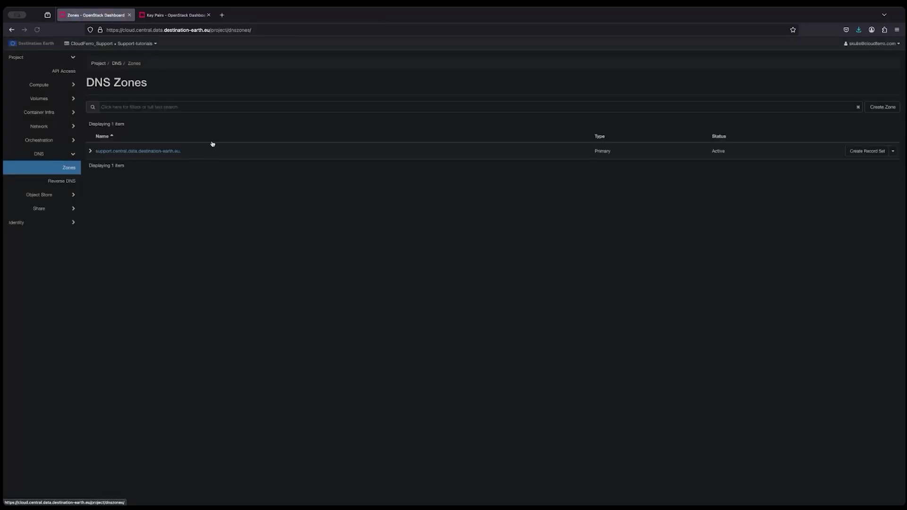
# Step: Attempt to delete the zone support.central.data.destination-earth.eu. and confirm the deletion
pyautogui.click(893, 151)
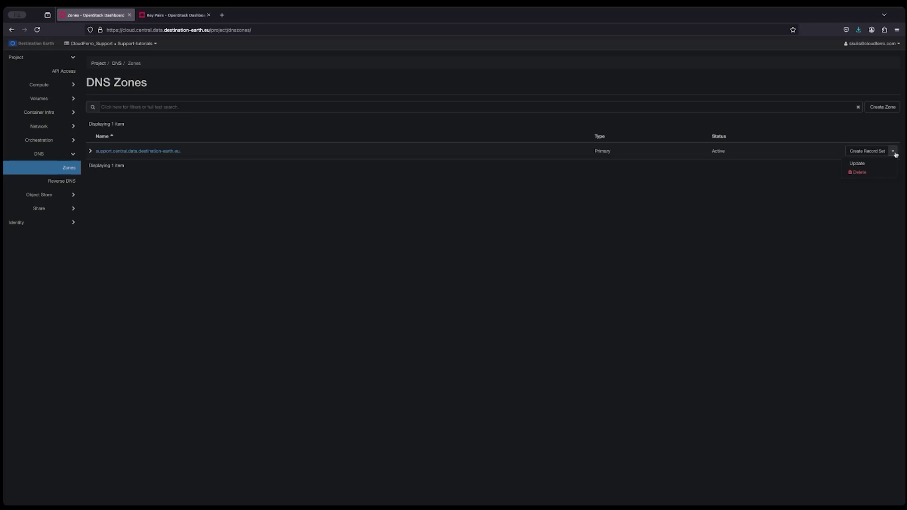
pyautogui.click(874, 175)
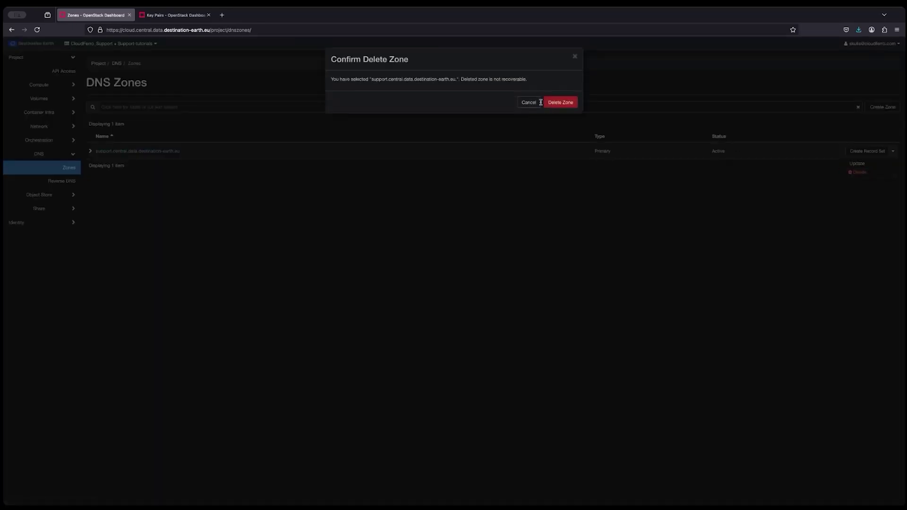
pyautogui.click(562, 102)
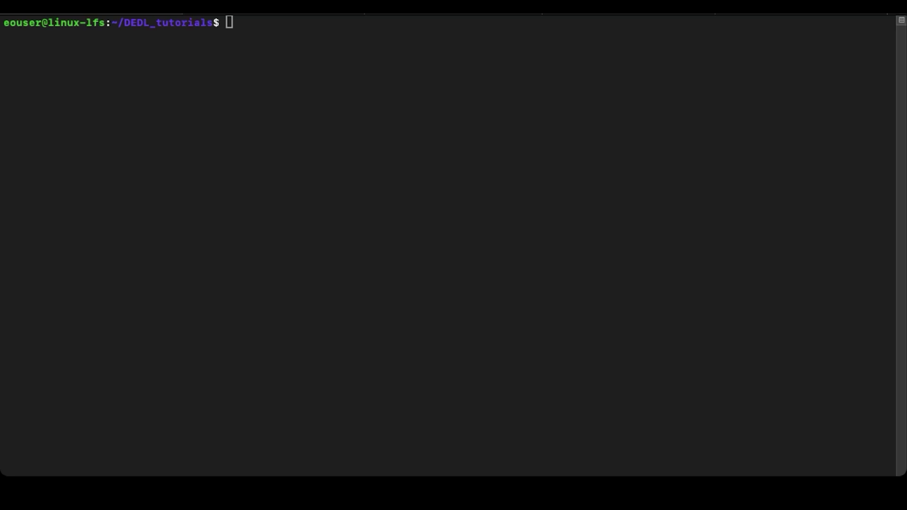
# Step: Source rcfile.sh with the OpenStack password and run openstack server list
pyautogui.click(448, 168)
pyautogui.write('sourc')
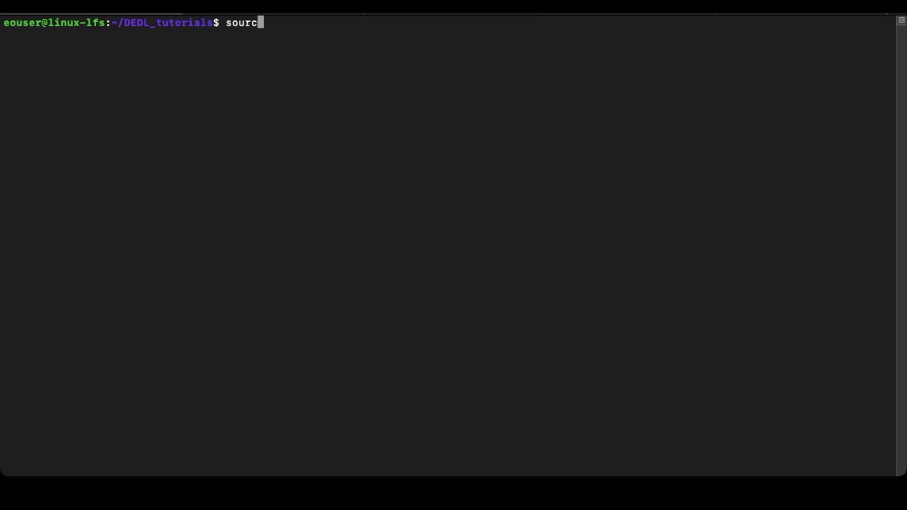
pyautogui.write('e rc')
pyautogui.press('Tab')
pyautogui.press('Return')
pyautogui.click(686, 206)
pyautogui.doubleClick(514, 127)
pyautogui.press('Return')
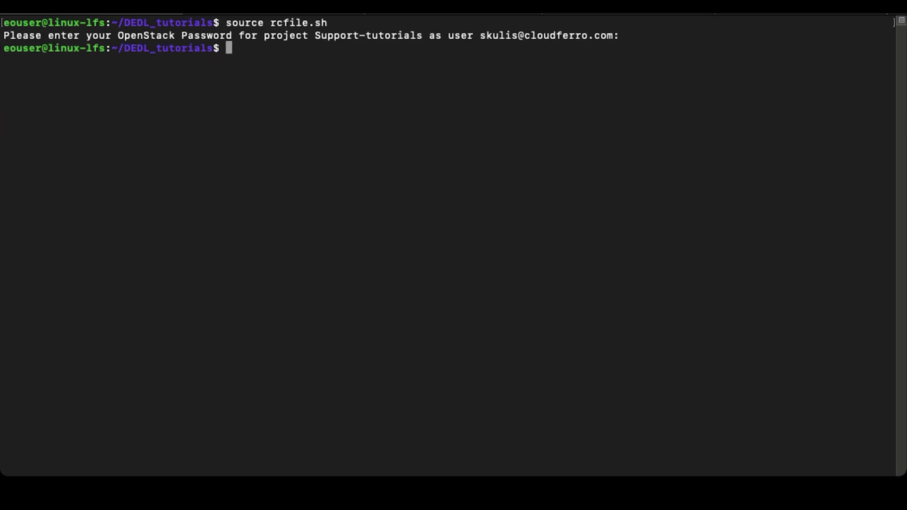
pyautogui.write('openstack ')
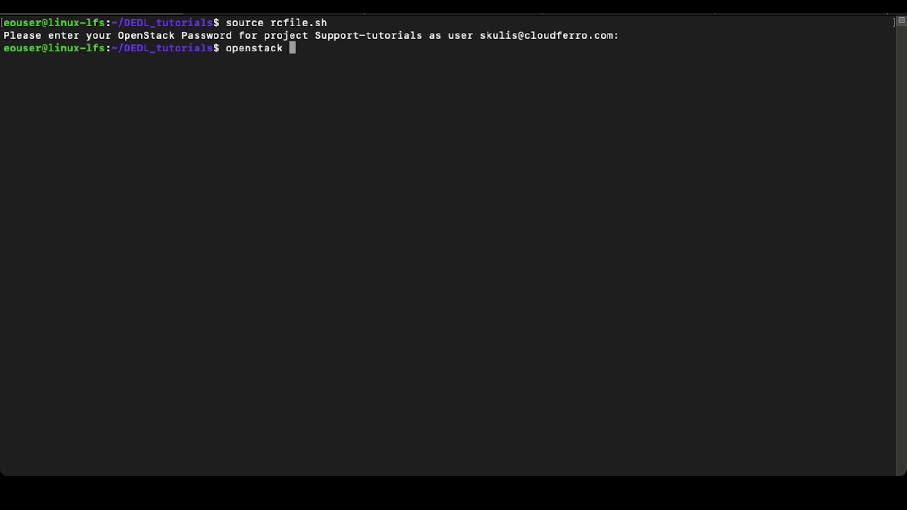
pyautogui.write('server list')
pyautogui.press('Left')
pyautogui.press('Return')
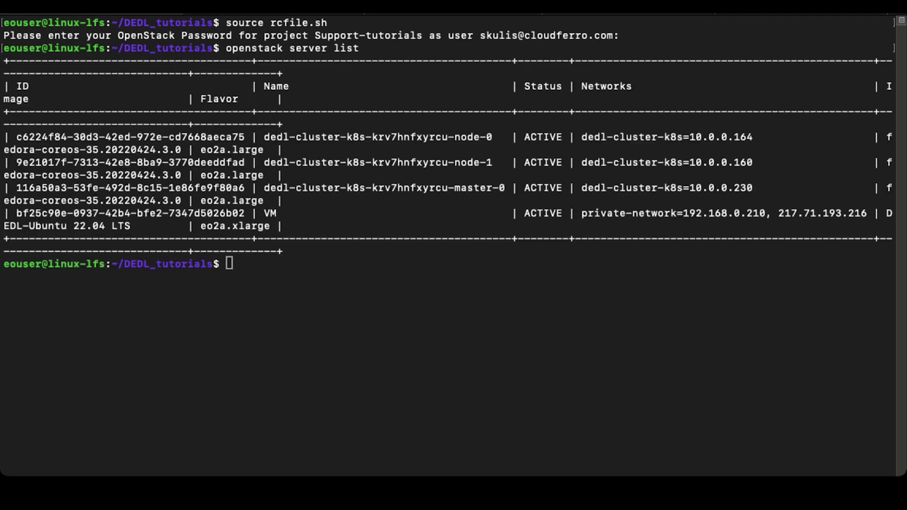
# Step: Create the network ipv6-network and begin the IPv6 subnet create command
pyautogui.write('ope')
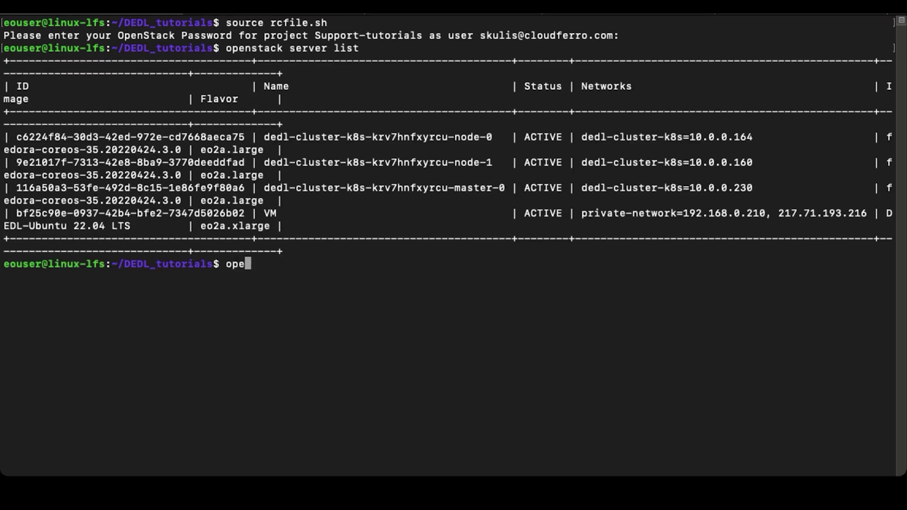
pyautogui.write('nstack network')
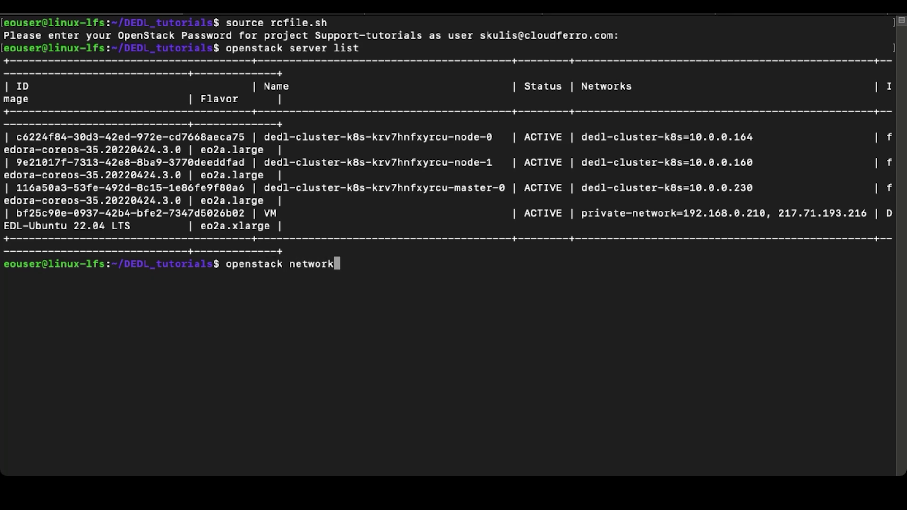
pyautogui.write(' create ipv')
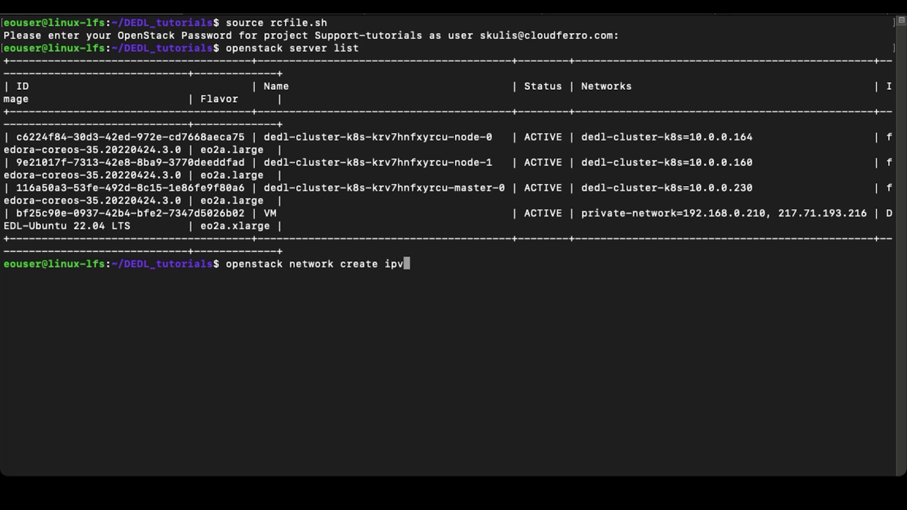
pyautogui.write('6-network')
pyautogui.press('Return')
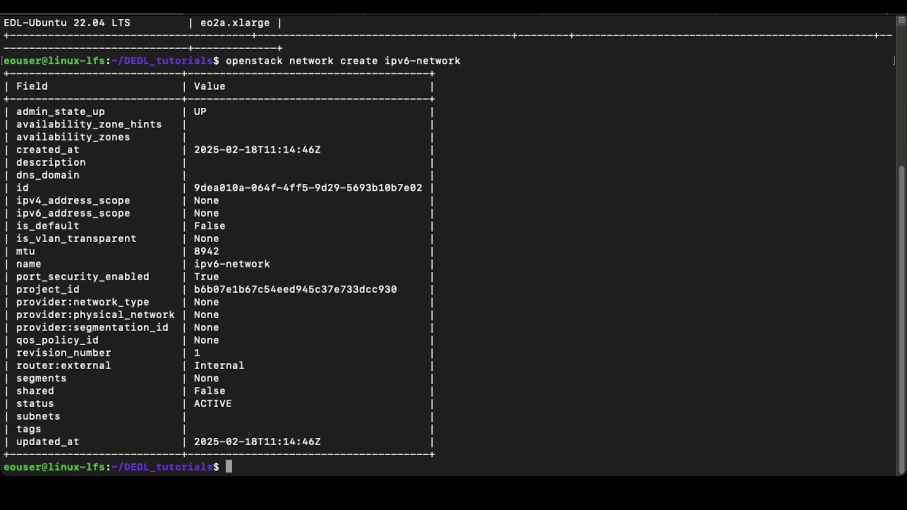
pyautogui.write('openstack subnet create --ip-version 6 --ipv6-ra-mode slaac --ipv6')
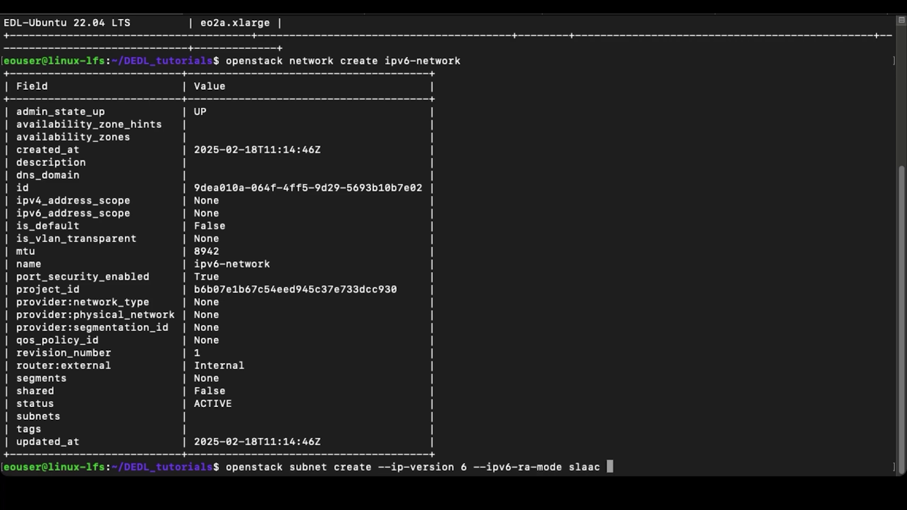
# Step: Create ipv6-subnet on ipv6-network with SLAAC RA and address modes from the default subnet pool
pyautogui.write('-address-mode sl')
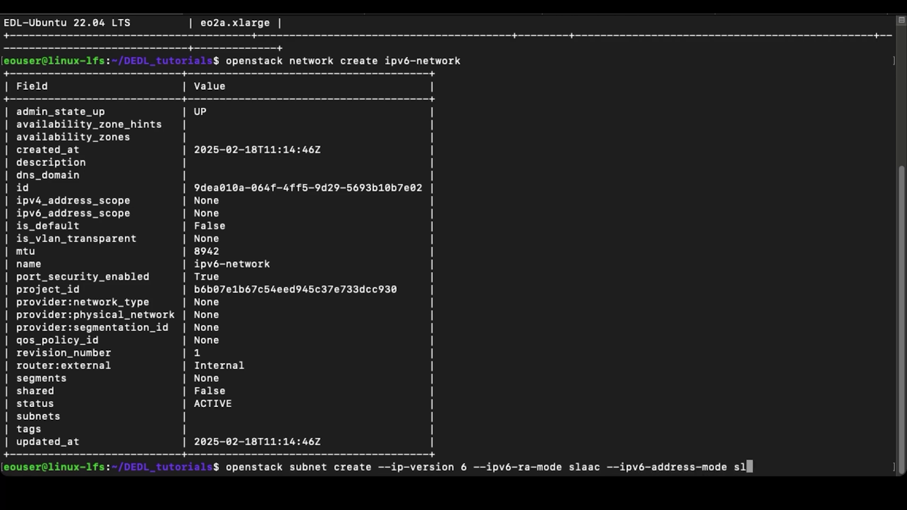
pyautogui.write('aac --use-default')
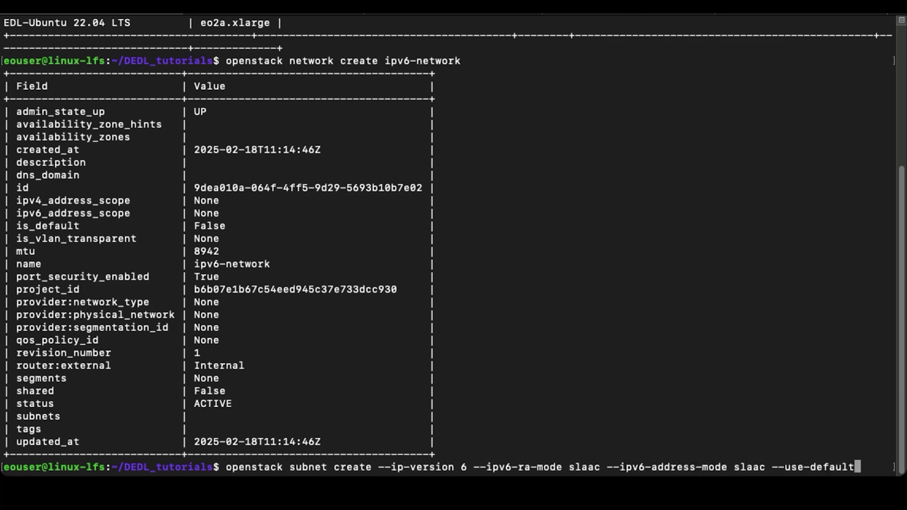
pyautogui.write('-subnet-poo')
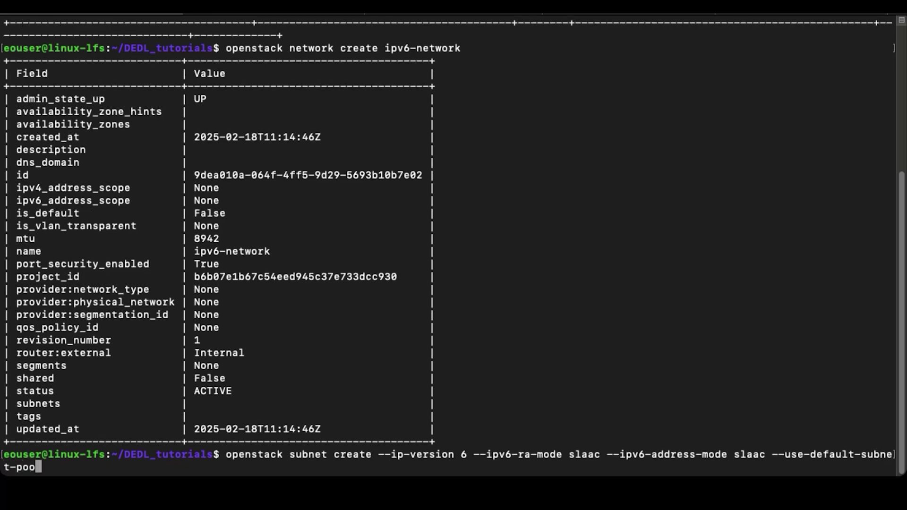
pyautogui.write('l --network ipv')
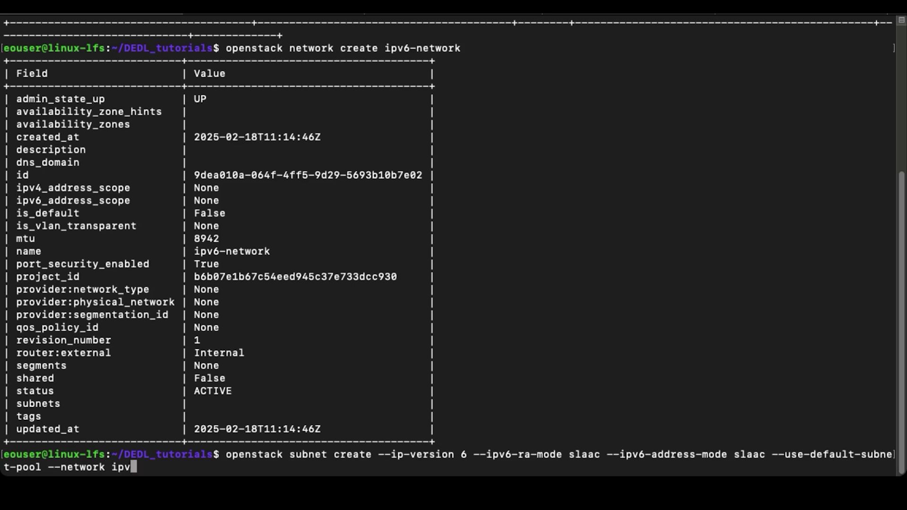
pyautogui.write('6-network')
pyautogui.write(' ipv6-subnet')
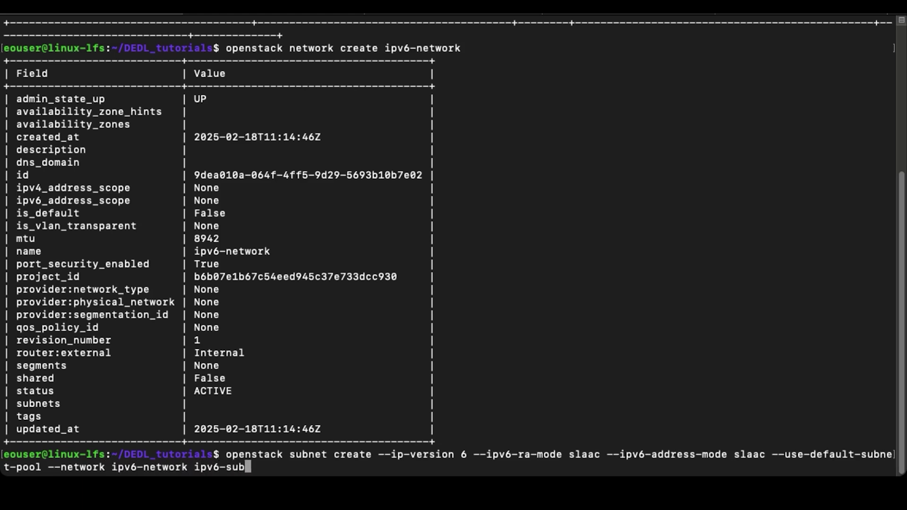
pyautogui.press('Return')
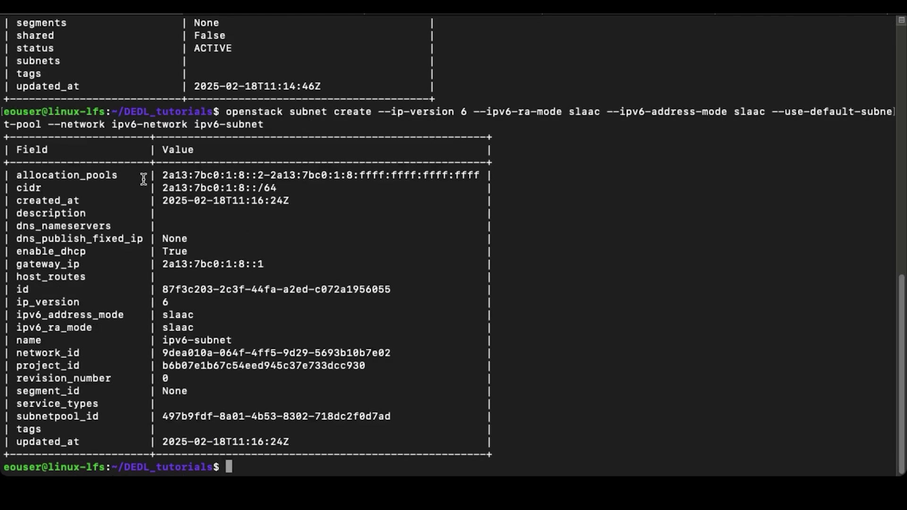
pyautogui.moveTo(157, 175); pyautogui.dragTo(482, 170)
pyautogui.click(617, 336)
# Step: Create router router_ipv6 and set the external network as its gateway
pyautogui.write('openstac')
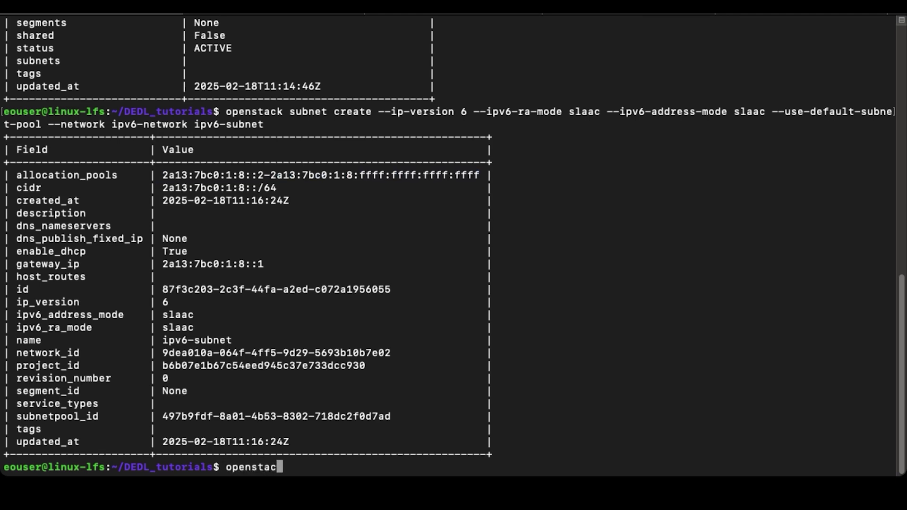
pyautogui.write('k router cre')
pyautogui.write('at')
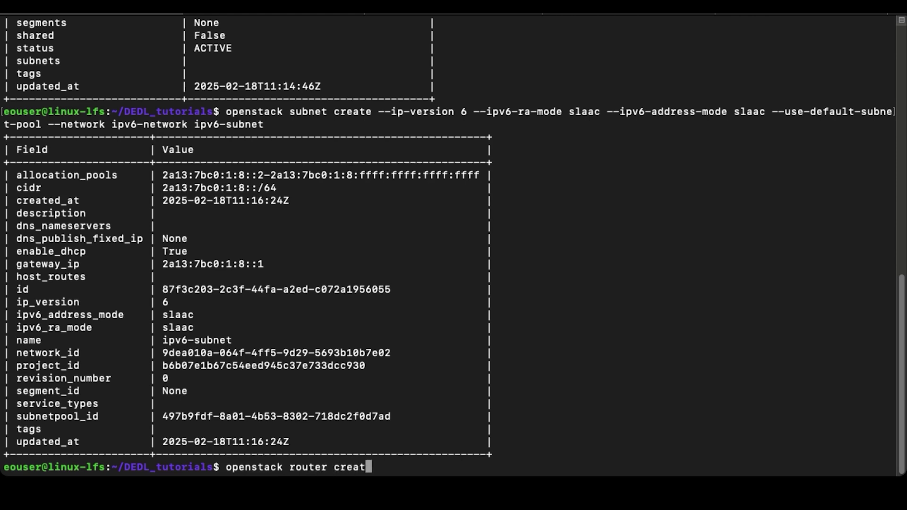
pyautogui.write('e router_ipv6')
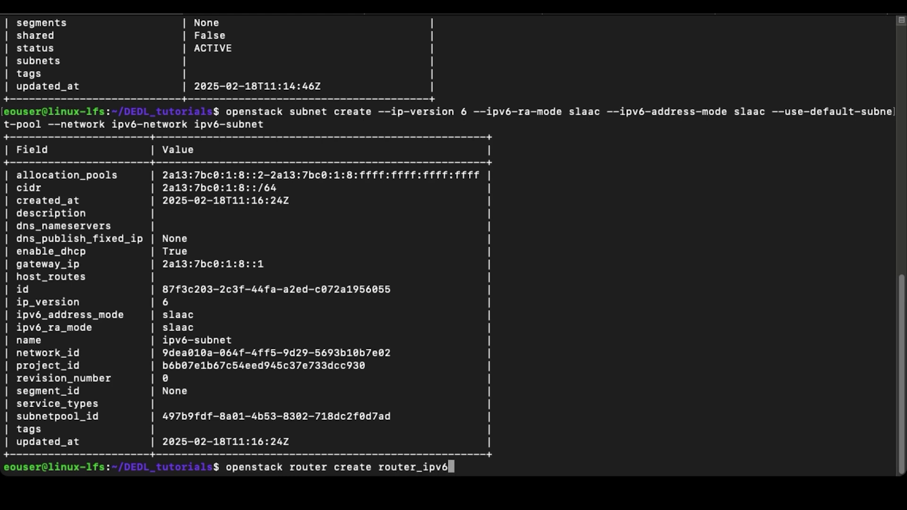
pyautogui.press('Return')
pyautogui.write('openstack router s')
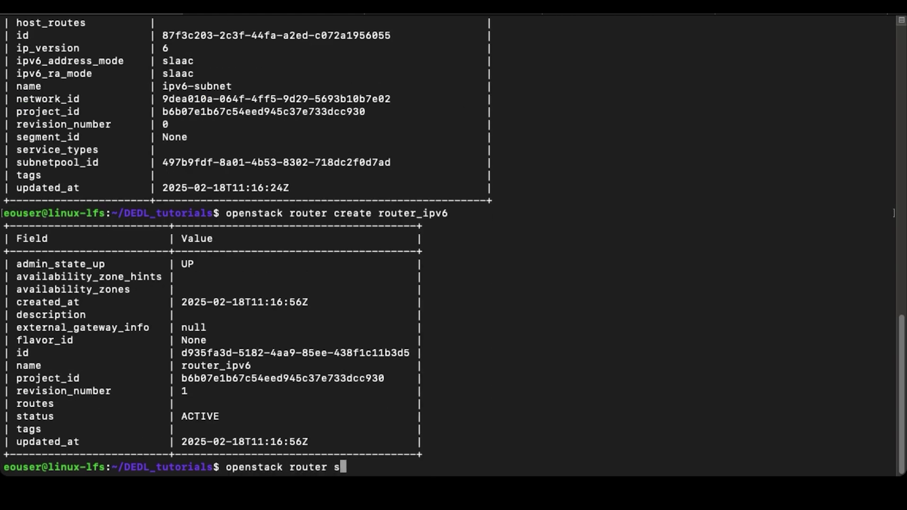
pyautogui.write('et router_ipv6 --external-gateway external')
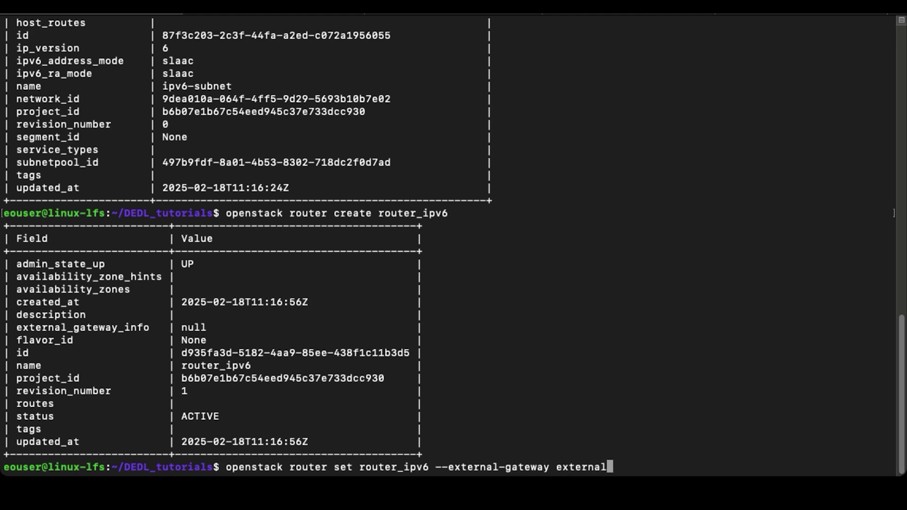
pyautogui.press('Return')
# Step: Attach ipv6-subnet to router_ipv6 with openstack router add subnet
pyautogui.write('o')
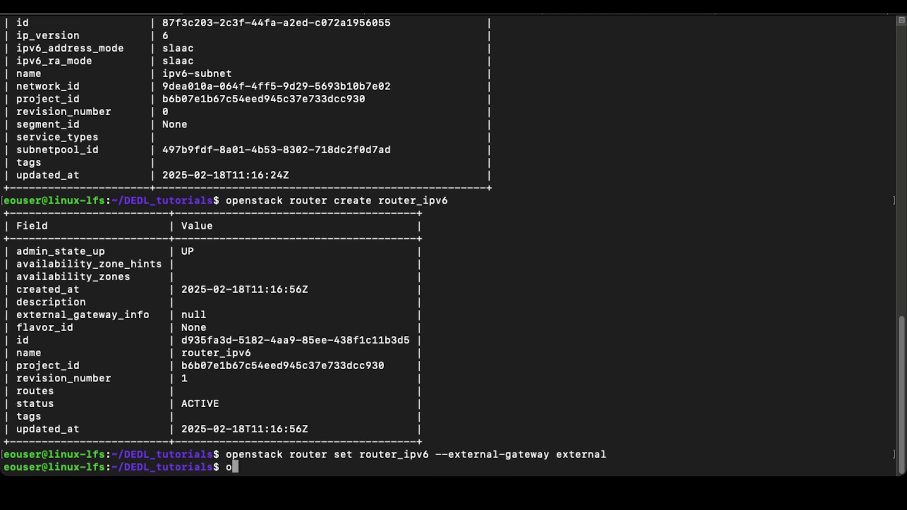
pyautogui.write('penstack router add subne')
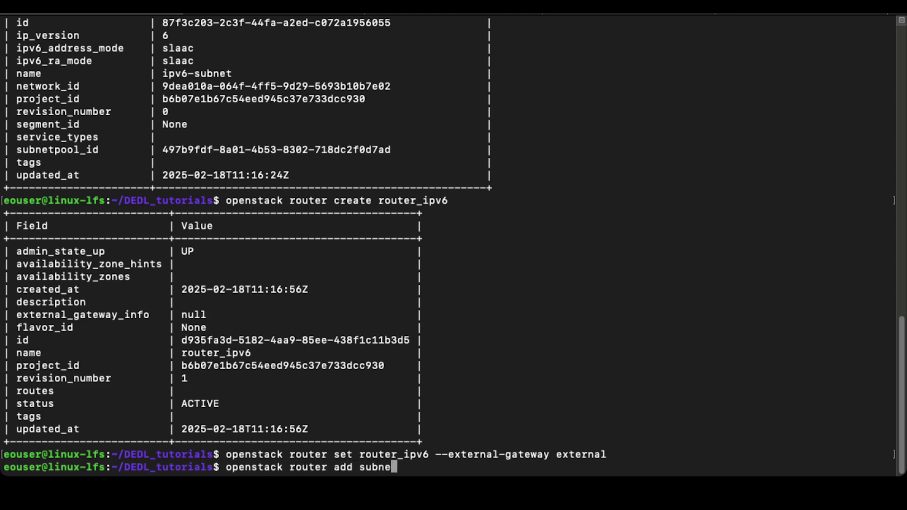
pyautogui.write('t router_ipv6 ipv6-subnet')
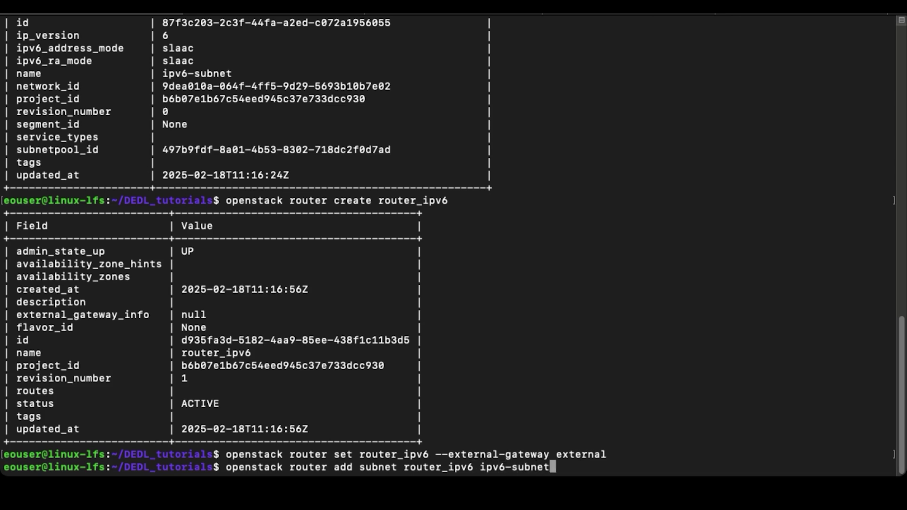
pyautogui.press('Return')
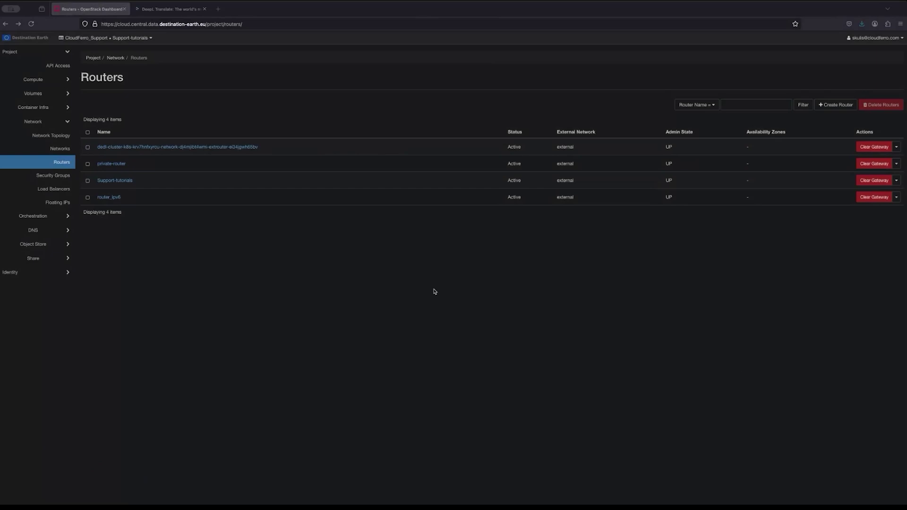
# Step: Check router_ipv6, then view ipv6-network's ipv6-subnet 2a13:7bc0:1:8::/64 with gateway 2a13:7bc0:1:8::1
pyautogui.click(54, 163)
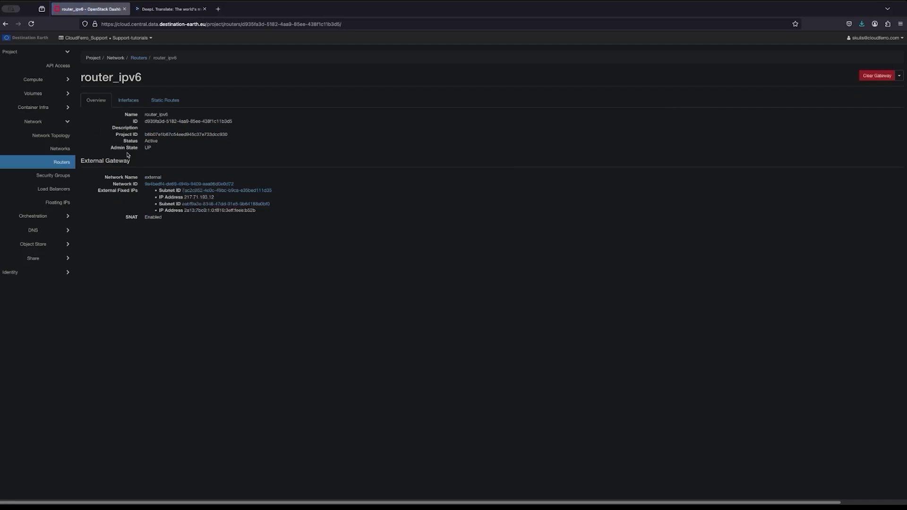
pyautogui.click(61, 148)
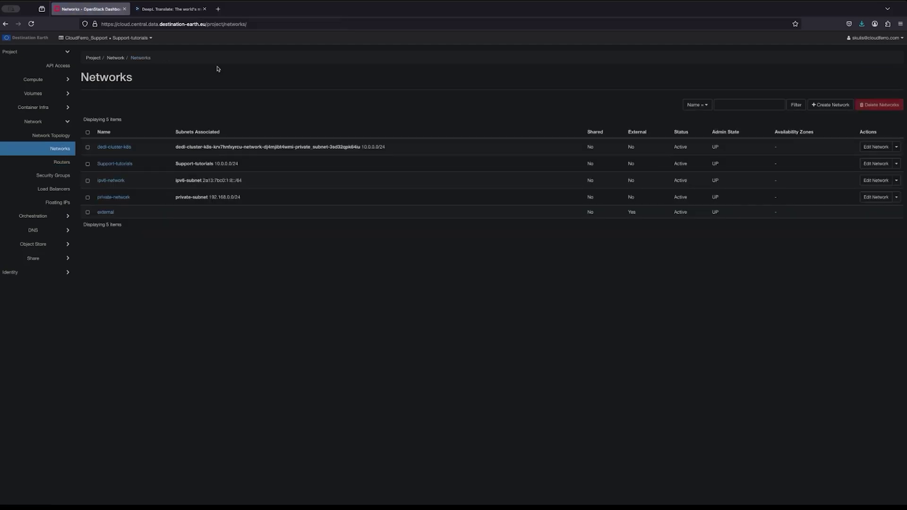
pyautogui.click(113, 182)
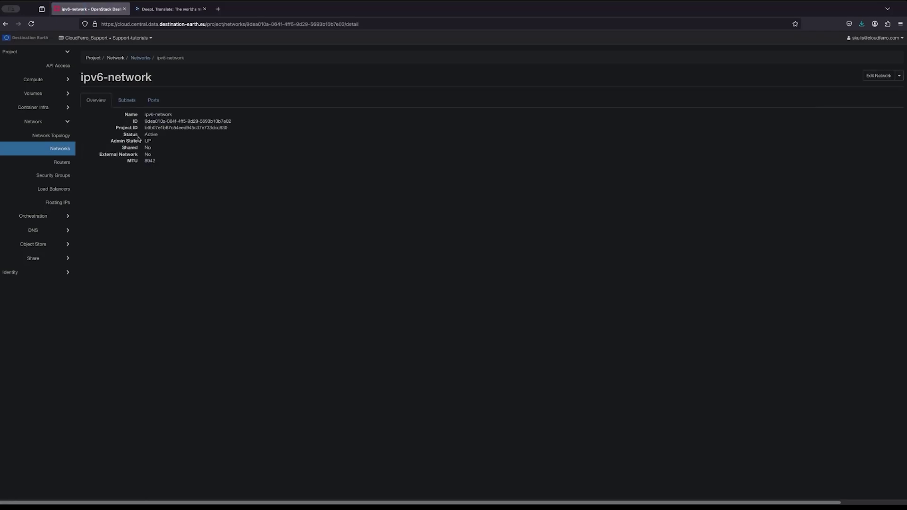
pyautogui.click(125, 97)
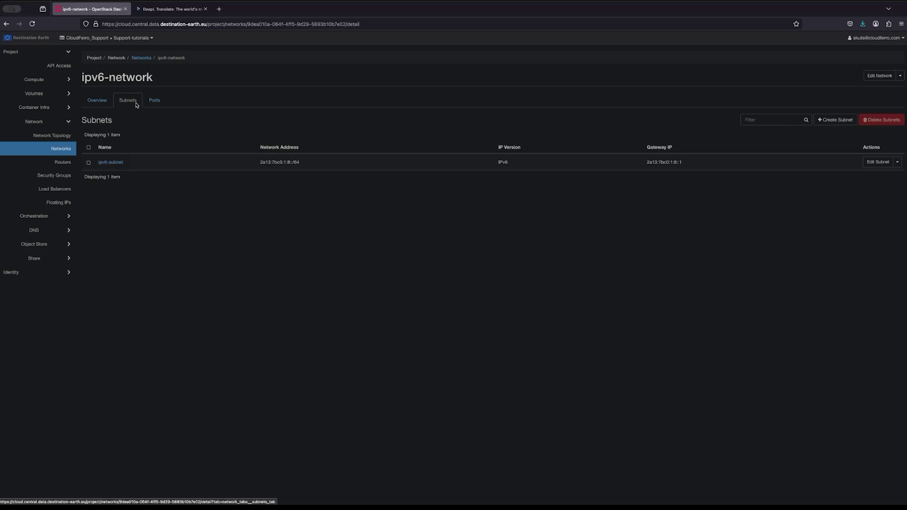
pyautogui.click(121, 163)
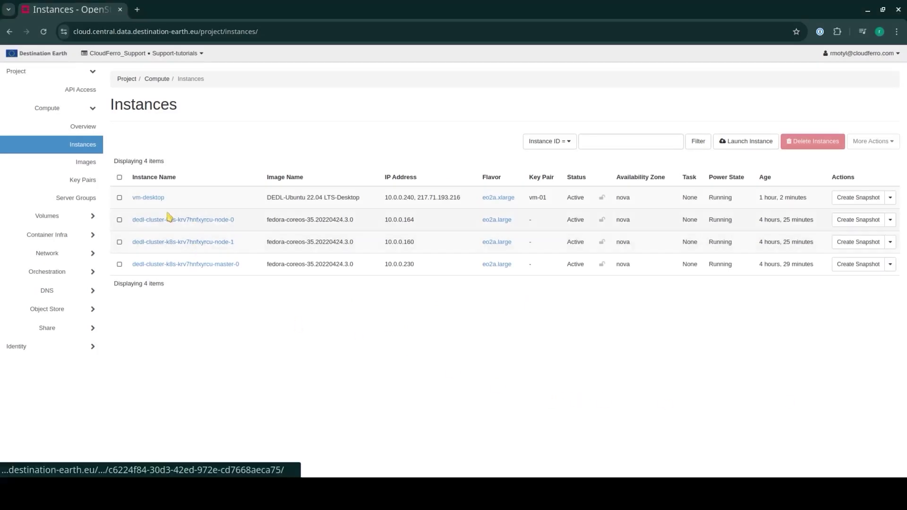
pyautogui.click(154, 198)
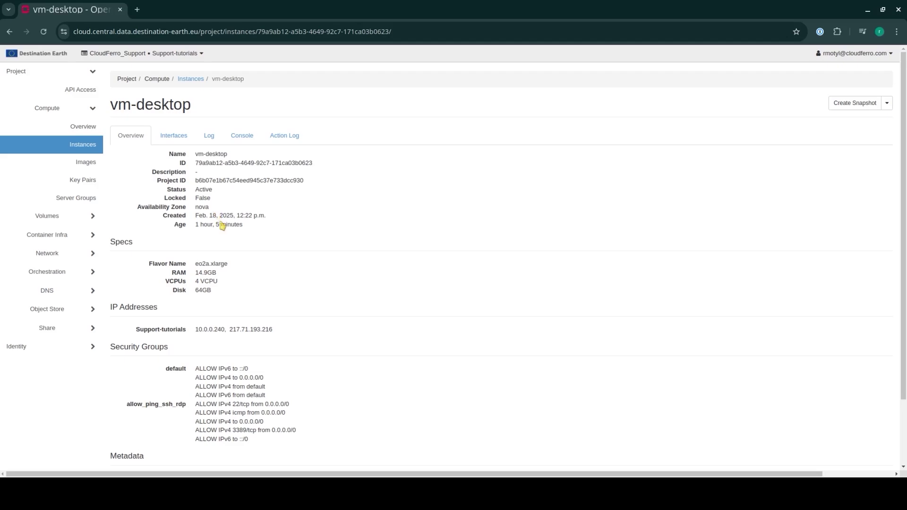
pyautogui.moveTo(286, 329); pyautogui.dragTo(230, 328)
pyautogui.hotkey('ctrl', 'c')
pyautogui.click(230, 329)
pyautogui.moveTo(277, 439); pyautogui.dragTo(121, 409)
pyautogui.click(121, 408)
pyautogui.scroll(-3, 120, 408)
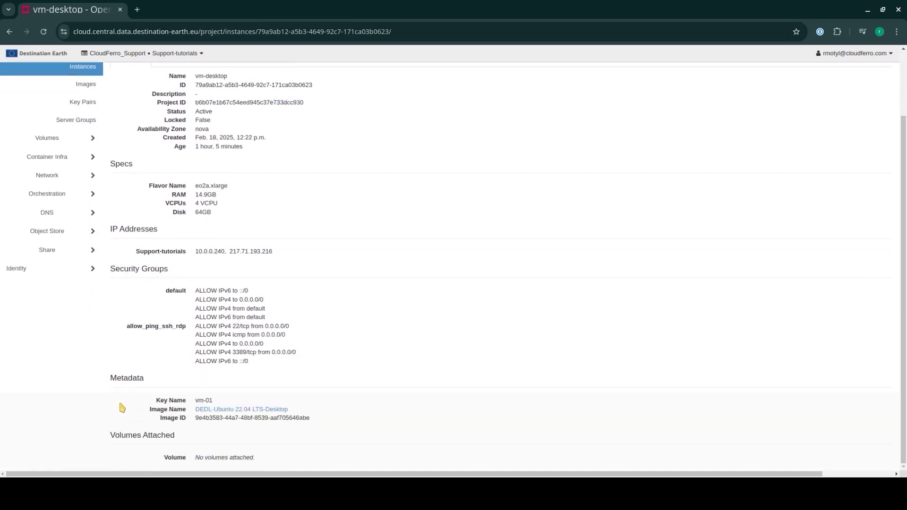
pyautogui.moveTo(224, 404); pyautogui.dragTo(175, 400)
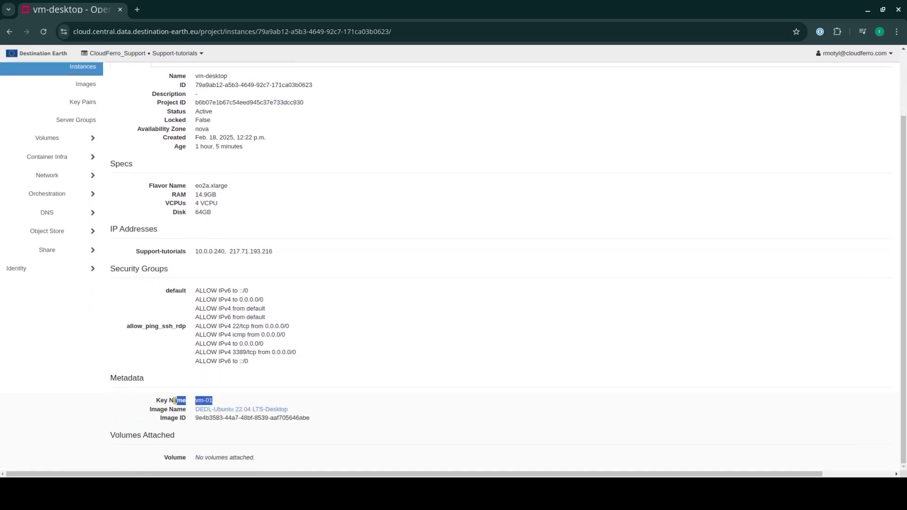
pyautogui.click(146, 402)
pyautogui.moveTo(299, 408); pyautogui.dragTo(145, 415)
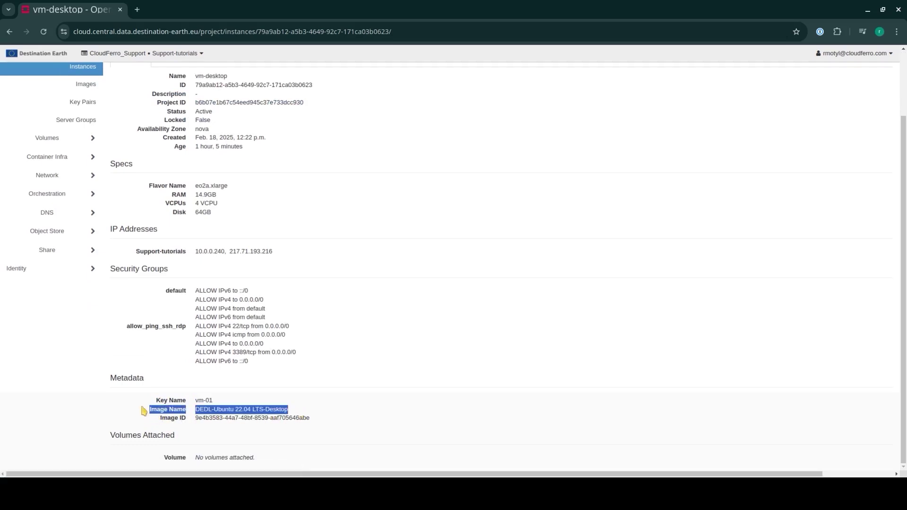
pyautogui.click(144, 411)
pyautogui.scroll(2, 144, 411)
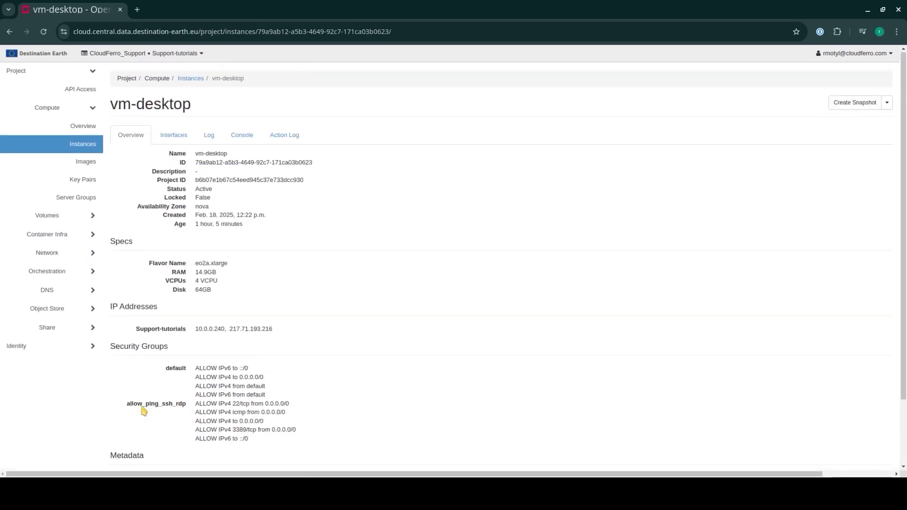
pyautogui.click(82, 169)
pyautogui.click(217, 137)
pyautogui.write('deskto')
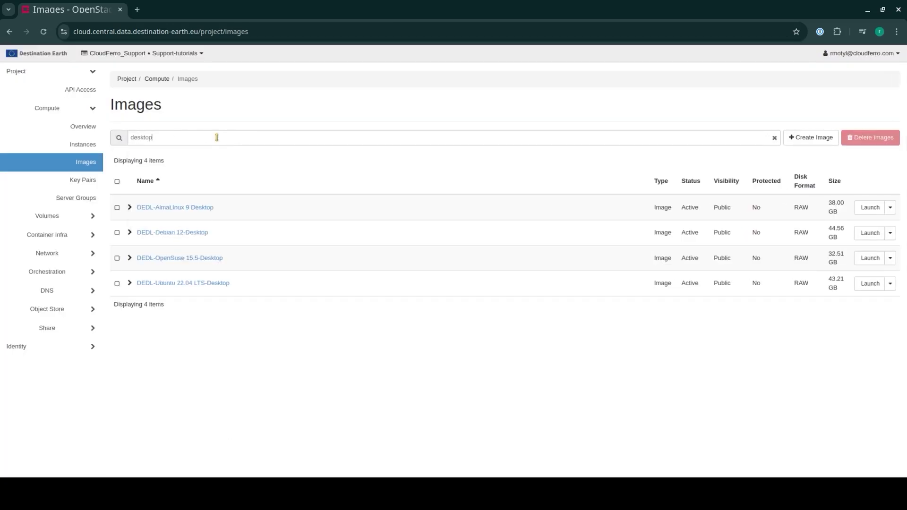
pyautogui.write('p')
pyautogui.hotkey('ctrl', 'a')
pyautogui.press('BackSpace')
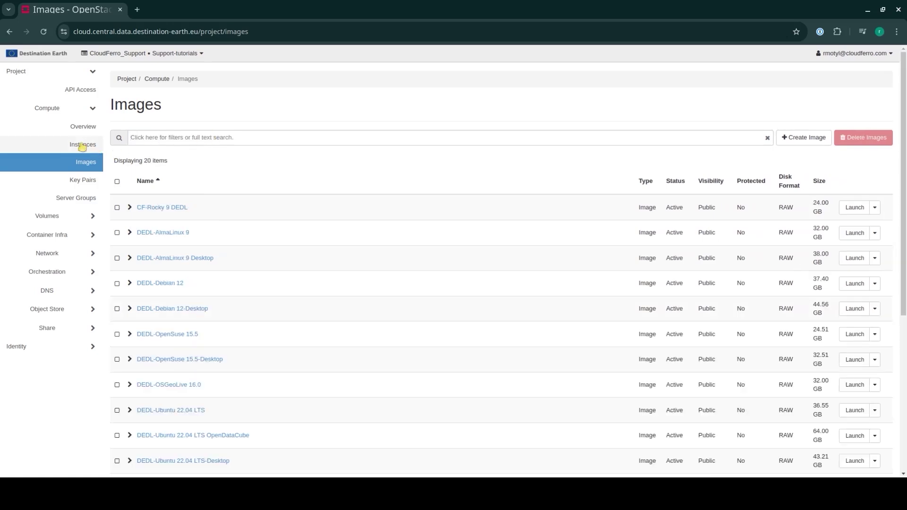
pyautogui.click(82, 144)
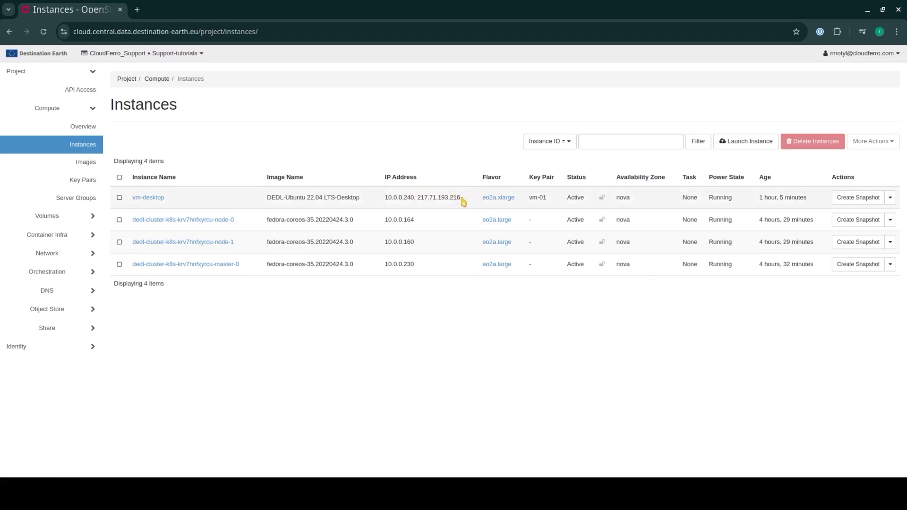
# Step: Run 'sudo apt install x2goclient' in a terminal, confirming it's current, and begin a new X2Go session
pyautogui.hotkey('ctrl', 'alt', 't')
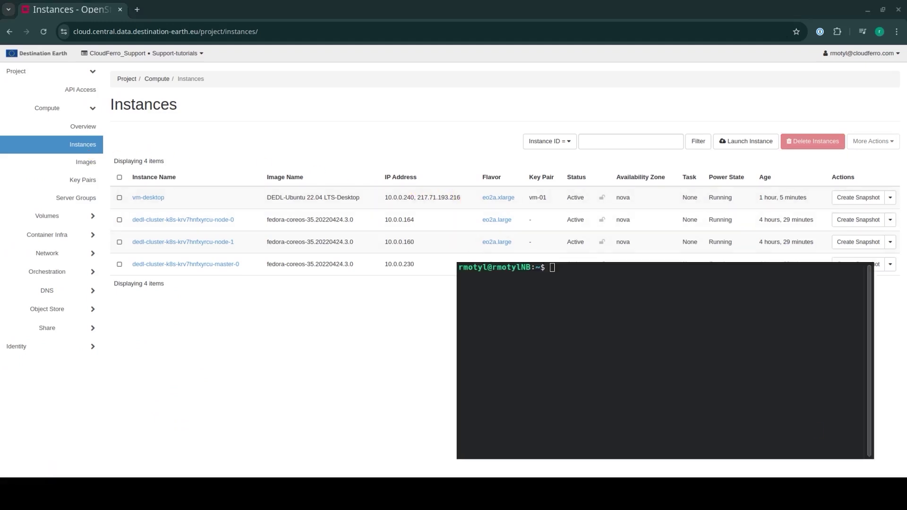
pyautogui.write('sudo apt install x2goclient')
pyautogui.press('Return')
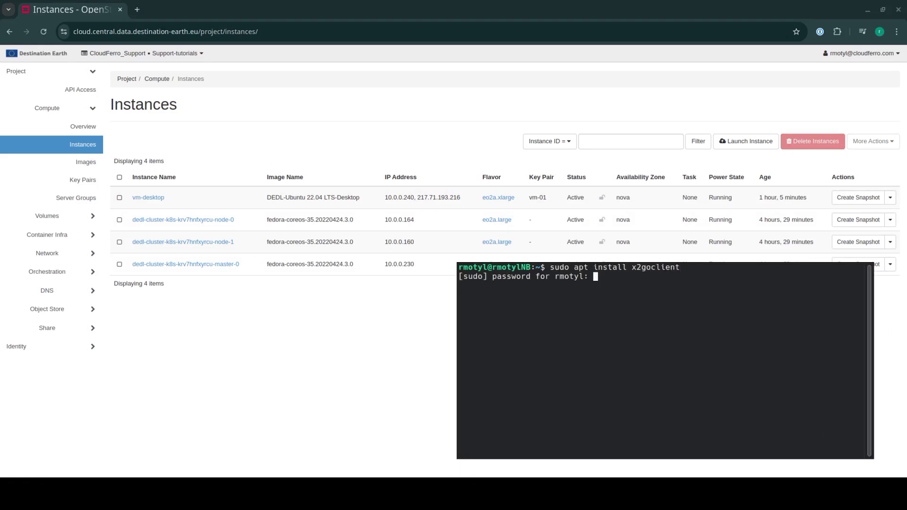
pyautogui.press('Return')
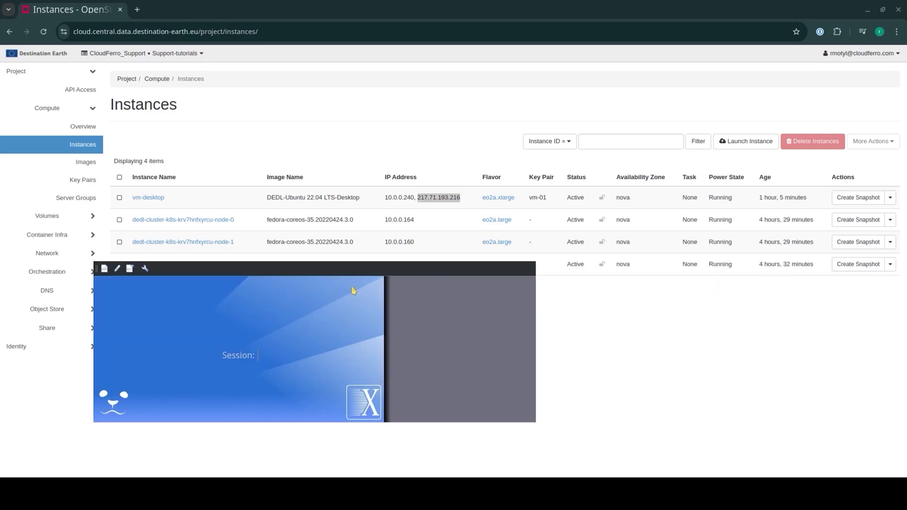
pyautogui.click(105, 268)
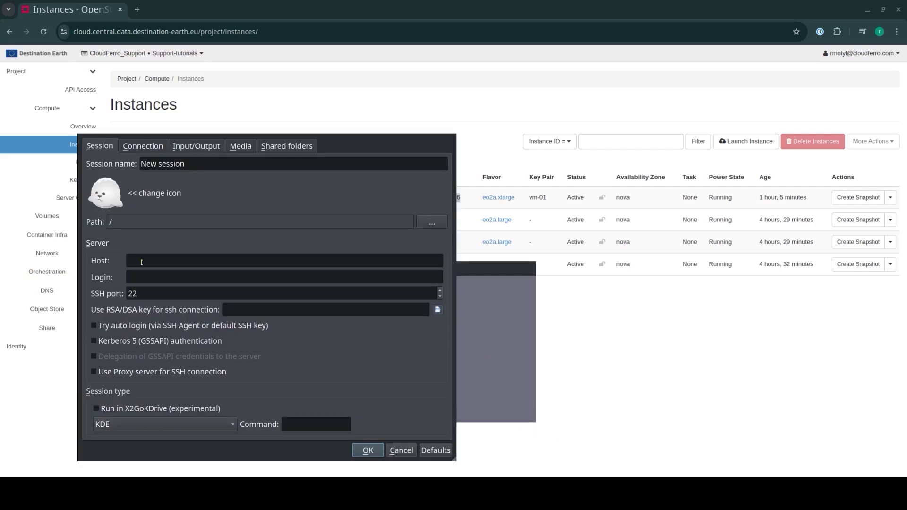
# Step: Name the session dedl-vm with host 217.71.193.216 and login eouser
pyautogui.tripleClick(211, 163)
pyautogui.write('dedl-vm')
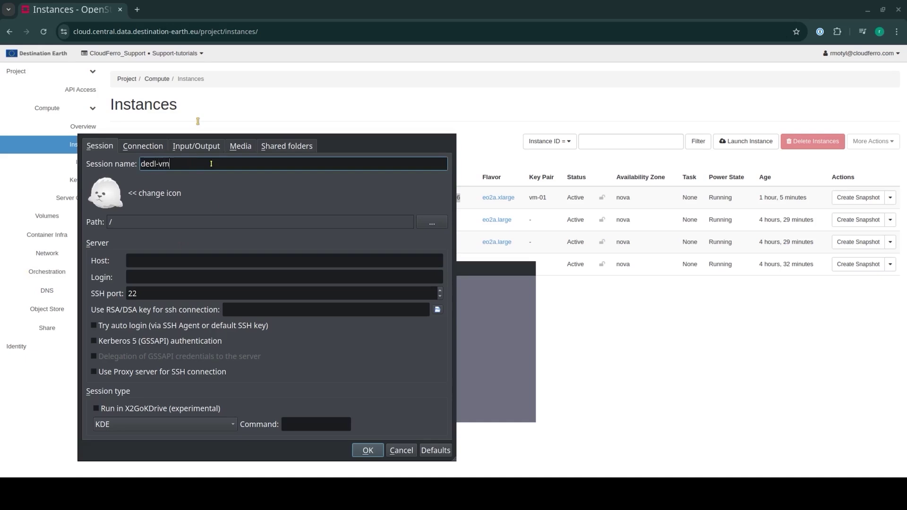
pyautogui.click(154, 265)
pyautogui.hotkey('ctrl', 'v')
pyautogui.click(160, 274)
pyautogui.write('eouser')
# Step: Choose the SSH key file, save the dedl-vm XFCE session, and launch it
pyautogui.click(341, 308)
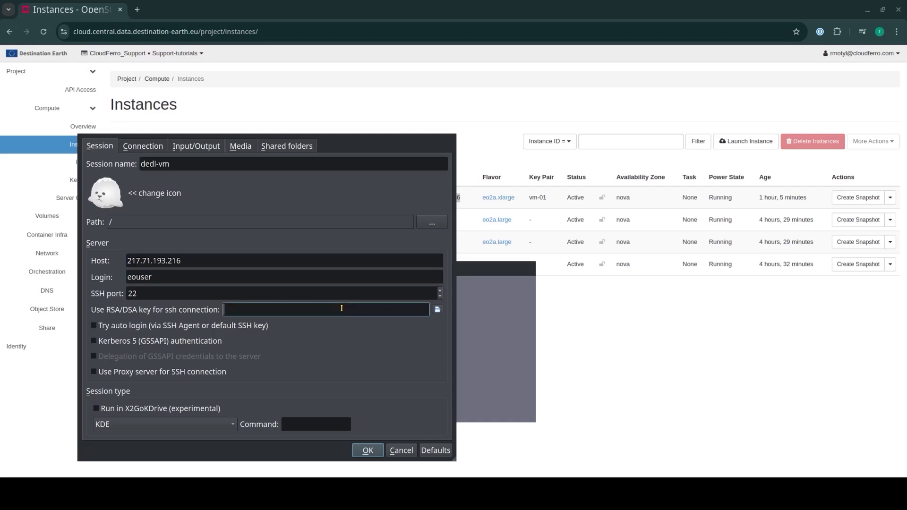
pyautogui.click(437, 309)
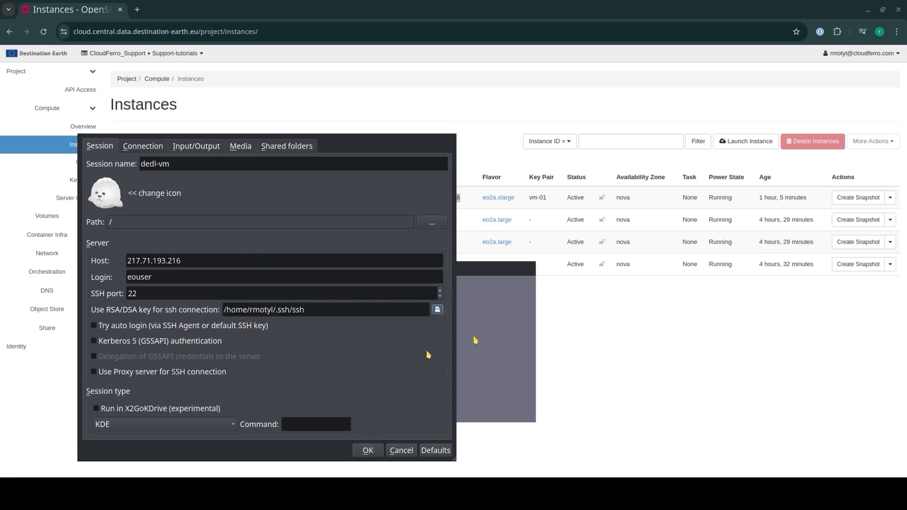
pyautogui.scroll(-4, 193, 426)
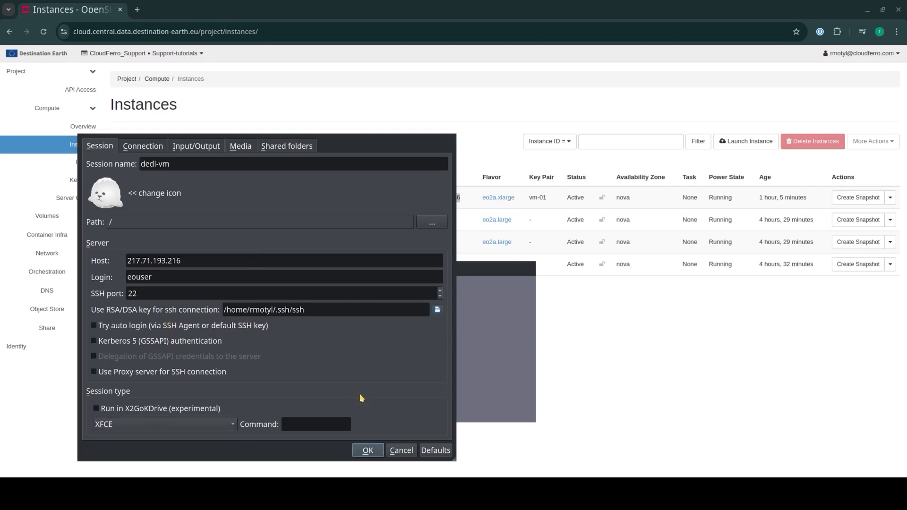
pyautogui.click(380, 450)
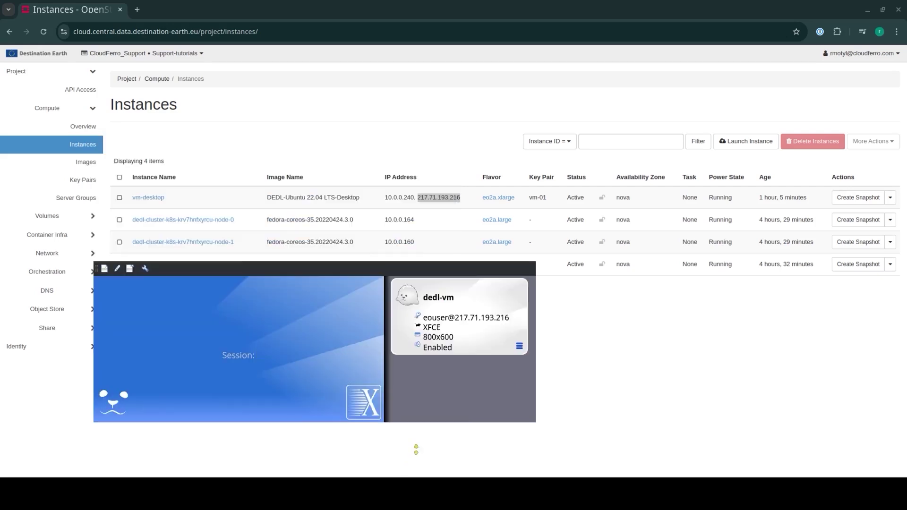
pyautogui.click(489, 297)
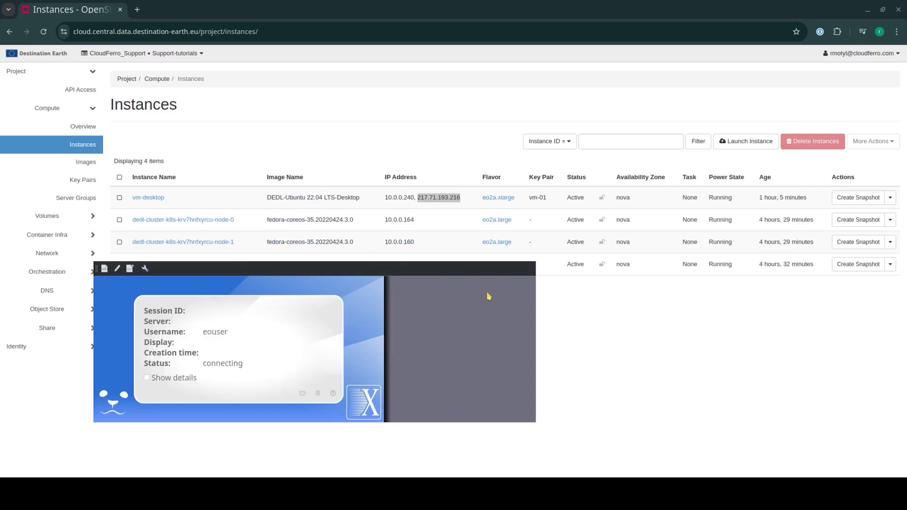